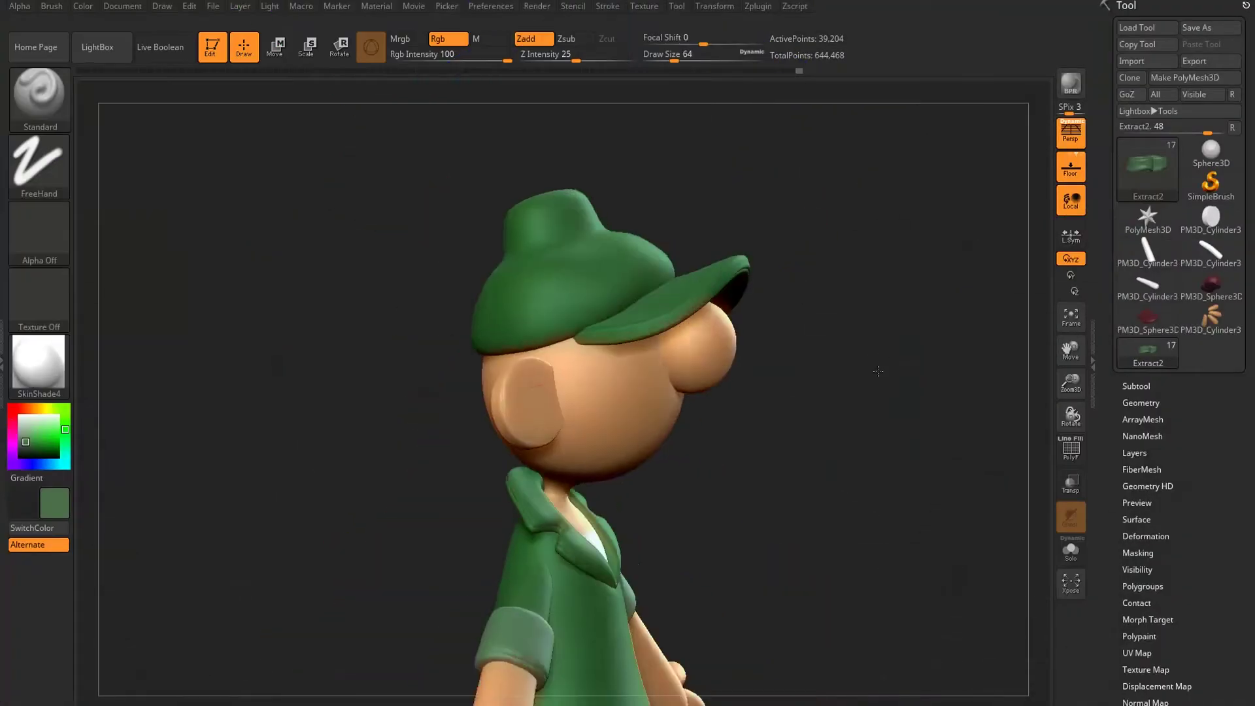
Select the head subtool and dock the Stroke settings in the side panel.
left_click(1137, 386)
left_click(1170, 482)
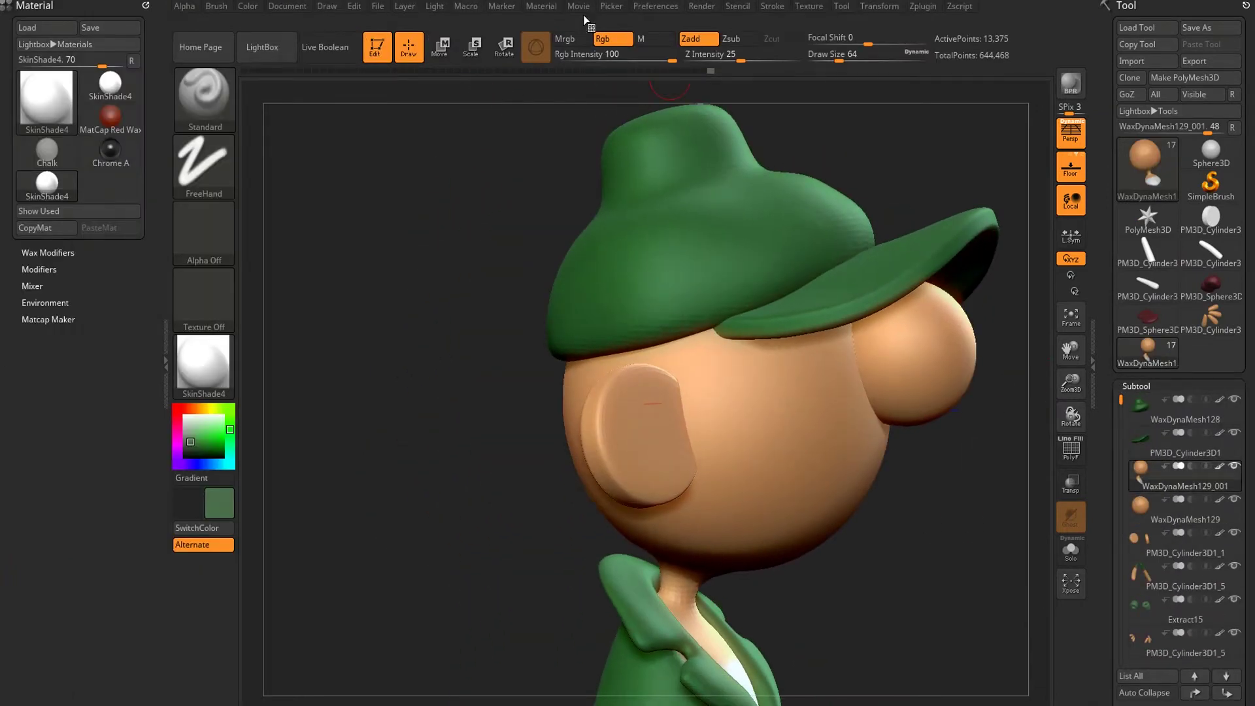
left_click(772, 6)
mouse_move(767, 25)
left_mouse_down()
mouse_move(72, 383)
mouse_move(195, 443)
left_mouse_up()
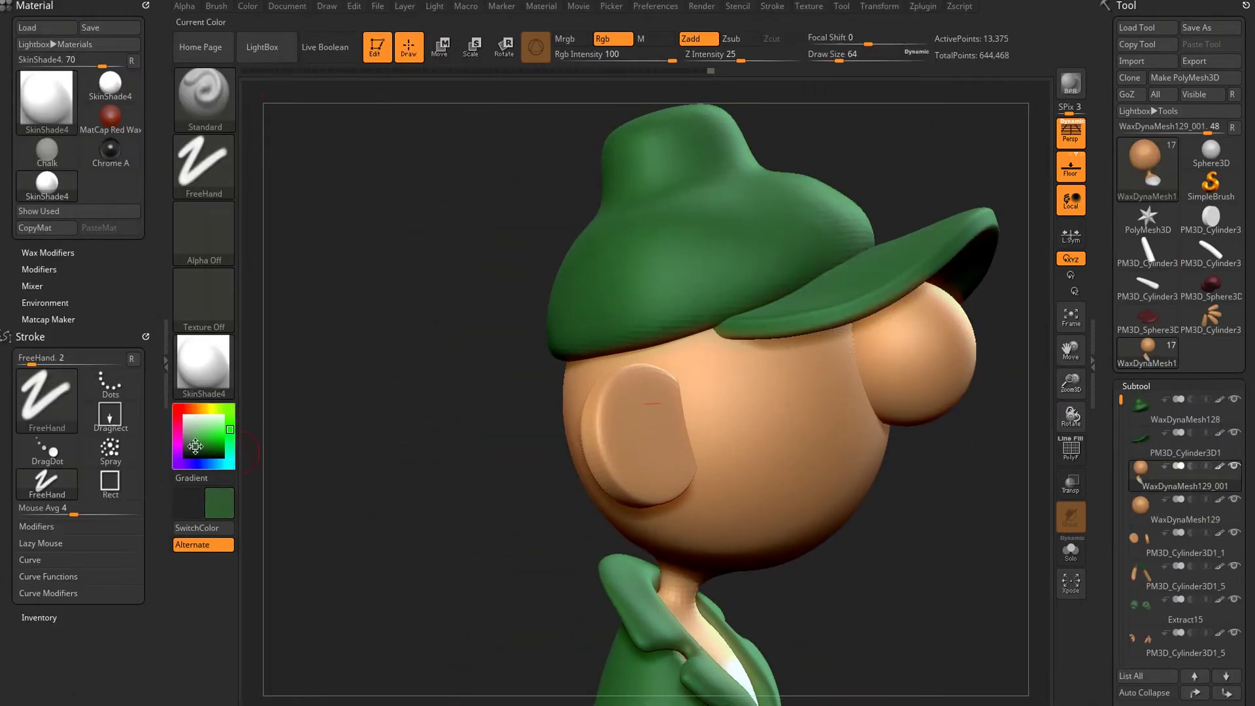
With the CurveMultiTube brush, hide the cap crown and draw a dark tube strand on the head.
left_click(204, 98)
left_click(327, 206)
left_click_drag(693, 346, 706, 456)
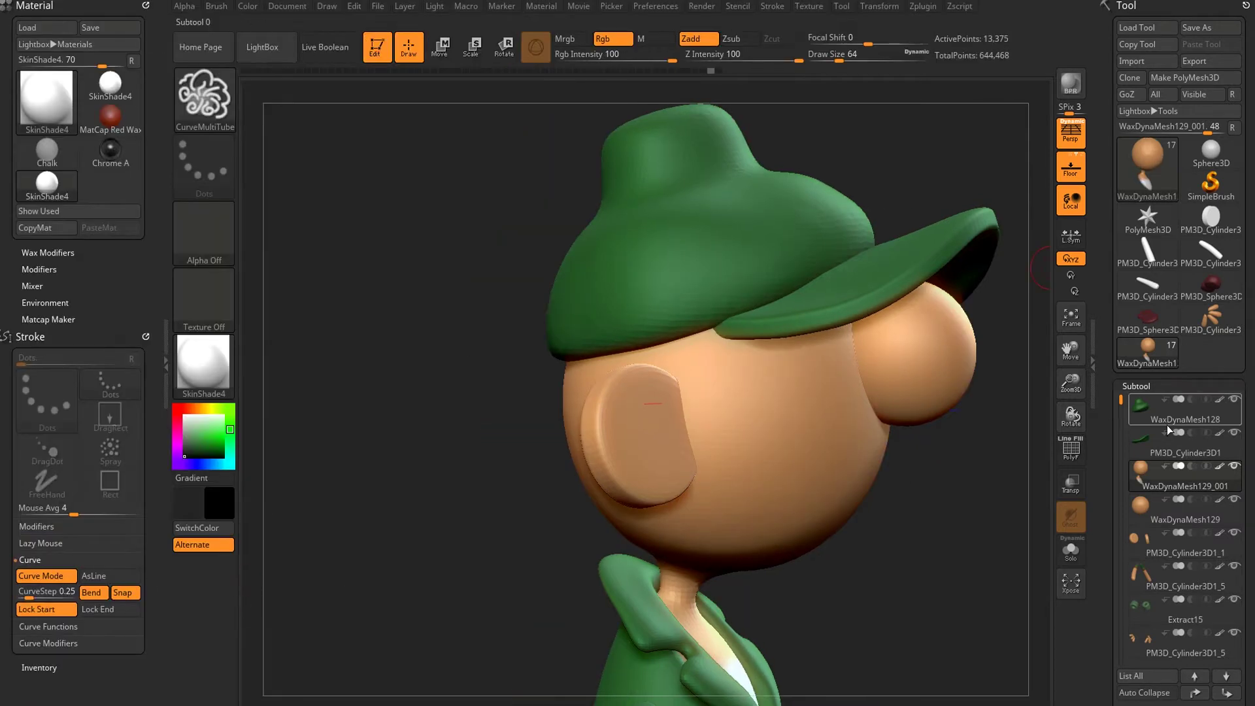
left_click(1234, 399)
left_click_drag(980, 490, 903, 477)
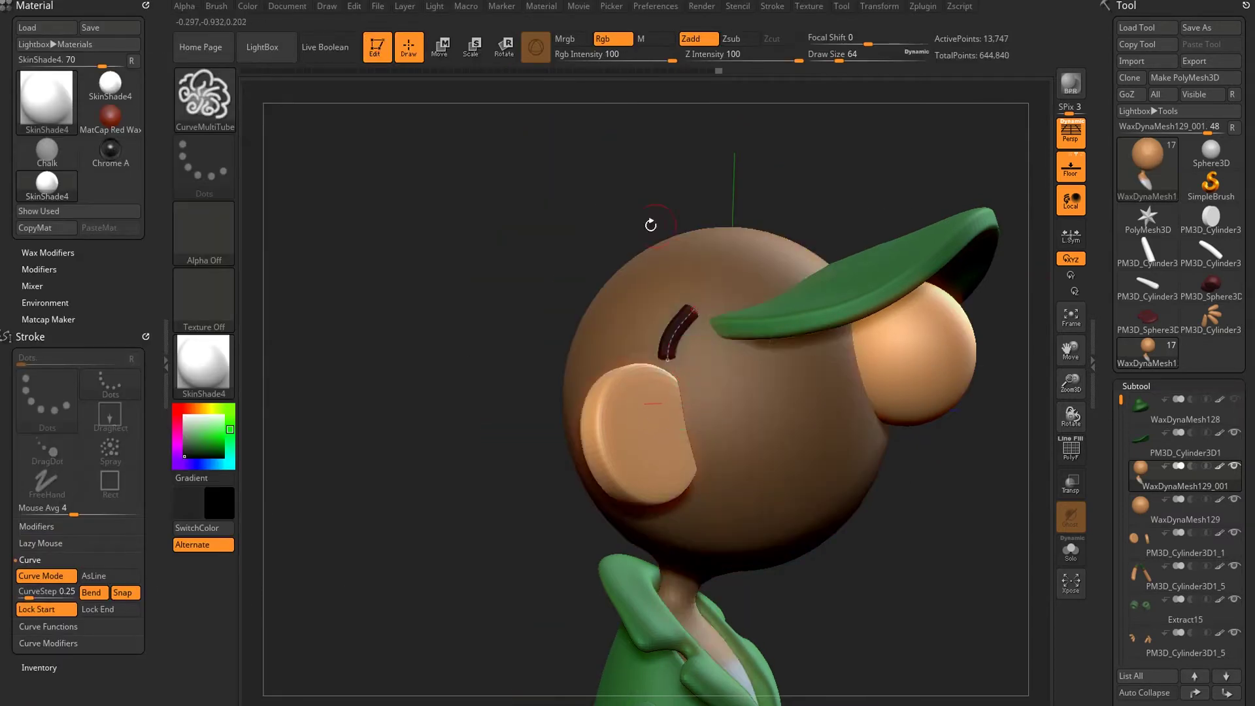
Draw more mirrored CurveMultiTube strands around the head, then unhide the cap crown.
left_click_drag(611, 307, 596, 357)
mouse_move(968, 523)
left_mouse_down()
mouse_move(915, 510)
mouse_move(850, 523)
left_mouse_up()
left_click_drag(497, 320, 500, 380)
left_click_drag(948, 523, 837, 503)
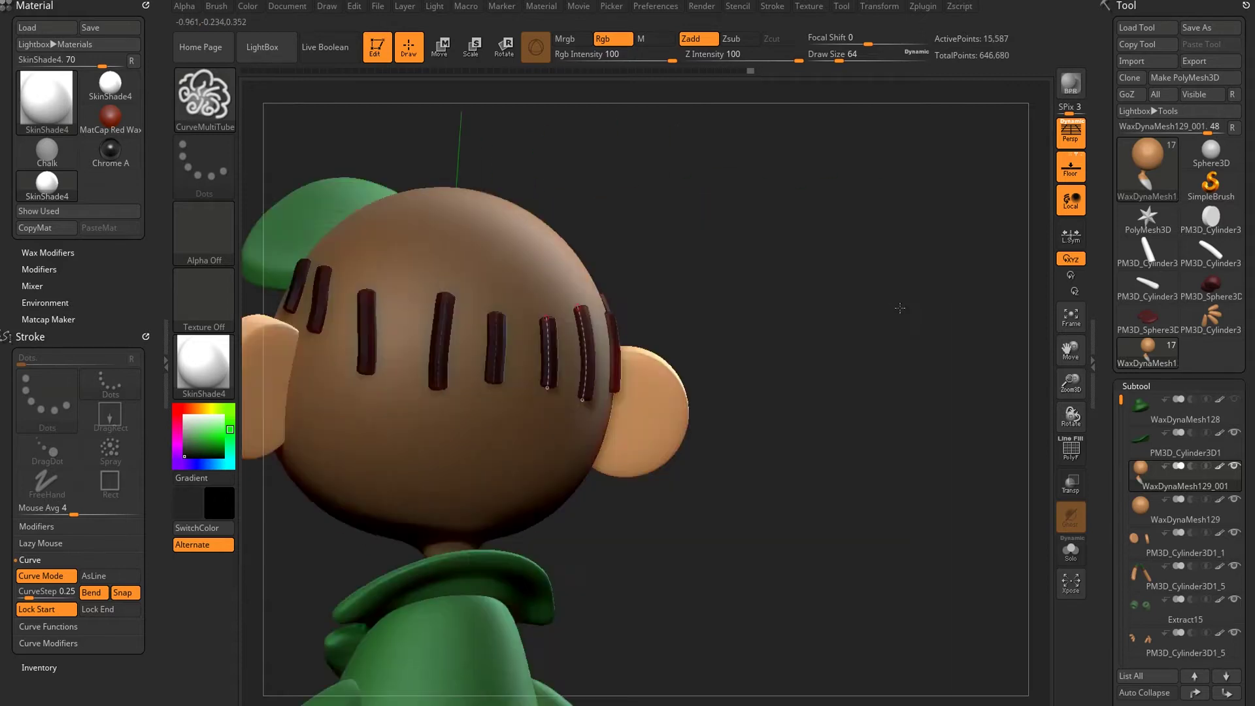
left_click_drag(915, 510, 817, 497)
left_click_drag(883, 470, 854, 457)
left_click(1235, 400)
left_click_drag(948, 523, 850, 516)
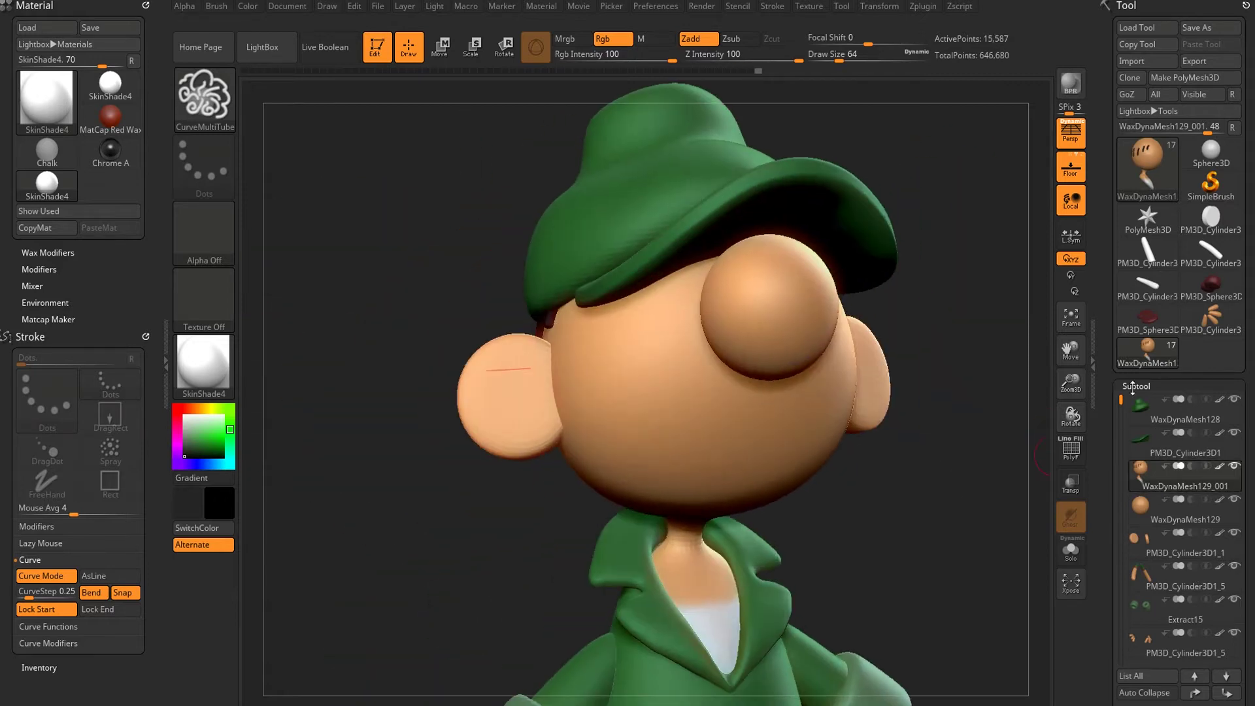
Hide the head surface and use Groups Split to separate the strands into their own subtool.
key("shift+f")
left_click(830, 425, "ctrl+alt+shift")
left_click(1143, 198)
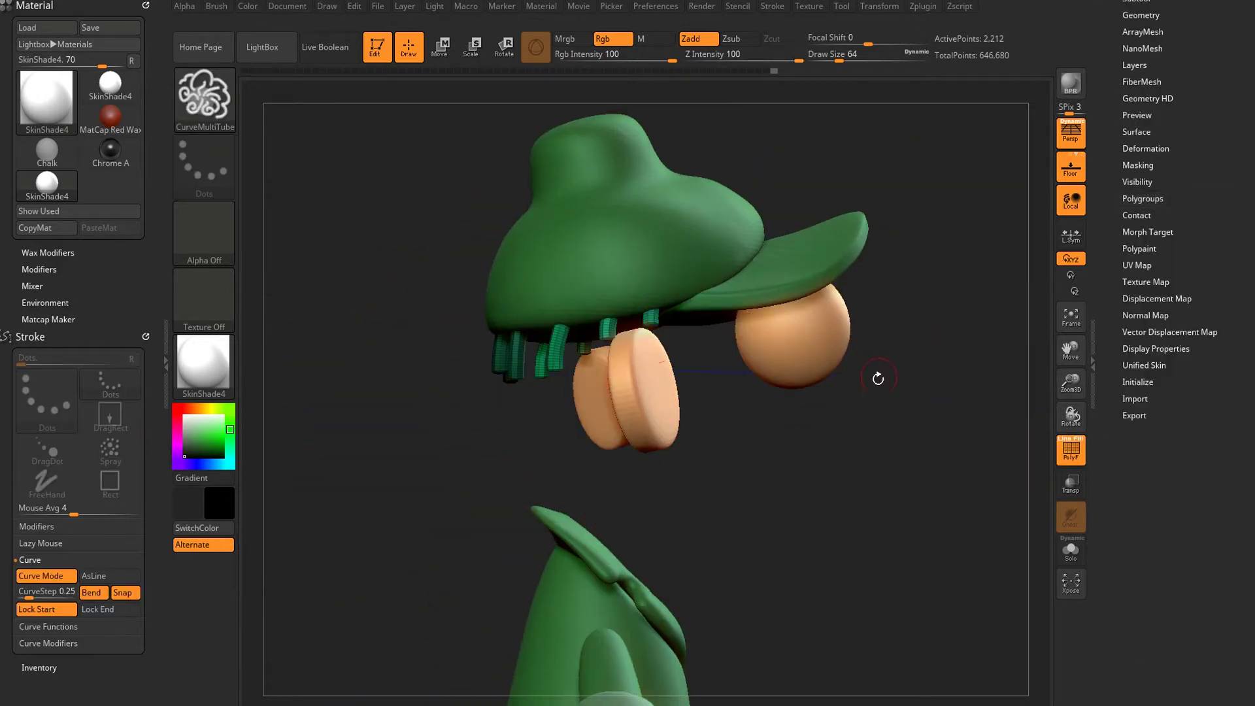
left_click(939, 476, "ctrl+shift")
left_click(1132, 665)
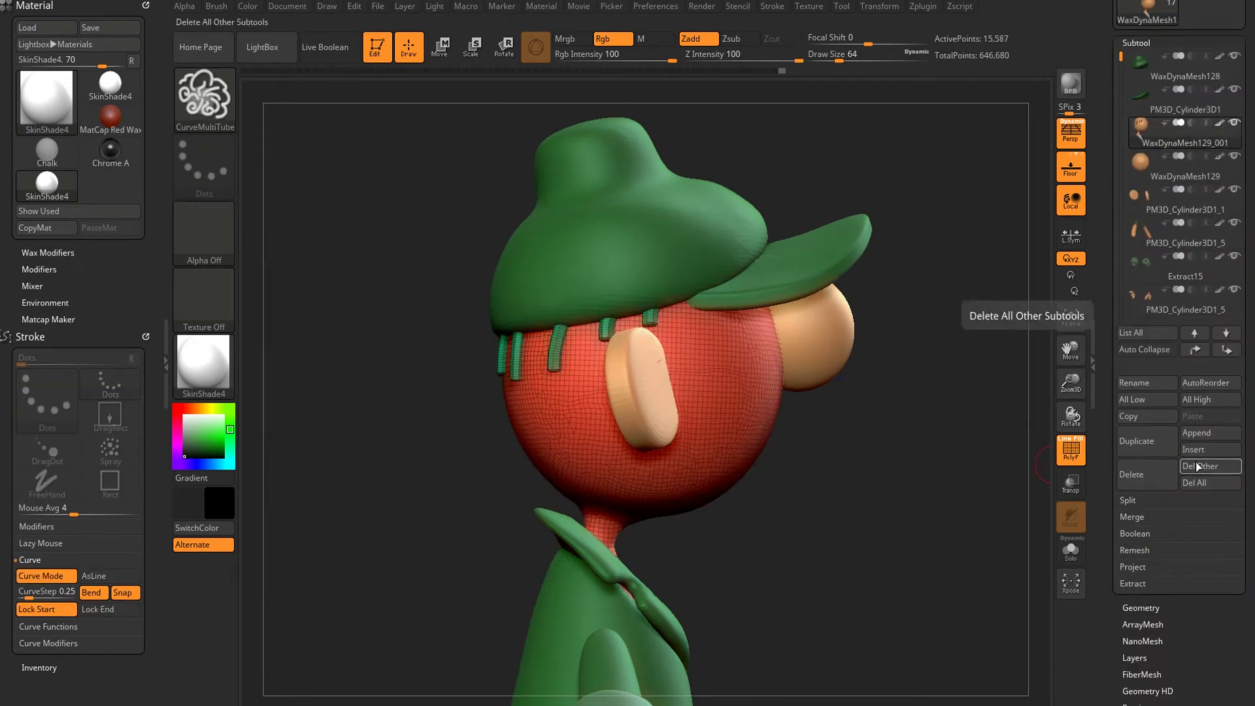
left_click(1023, 502)
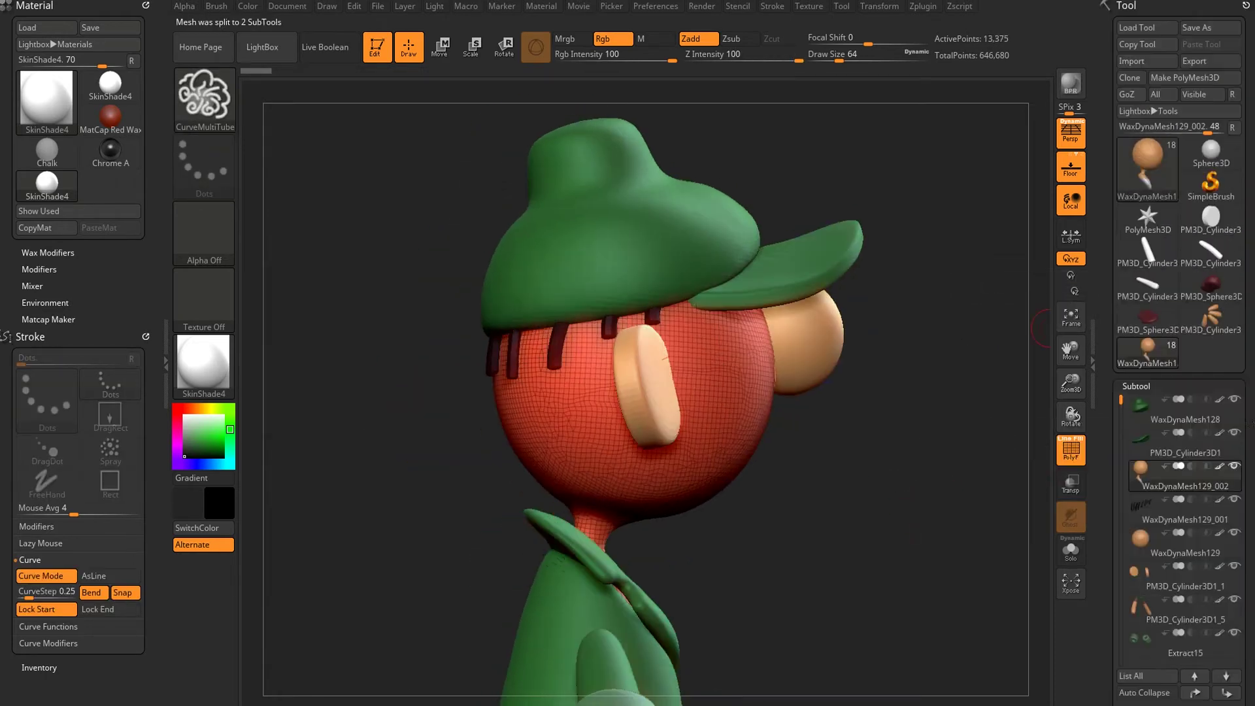
key("shift+f")
left_click_drag(920, 506, 834, 508)
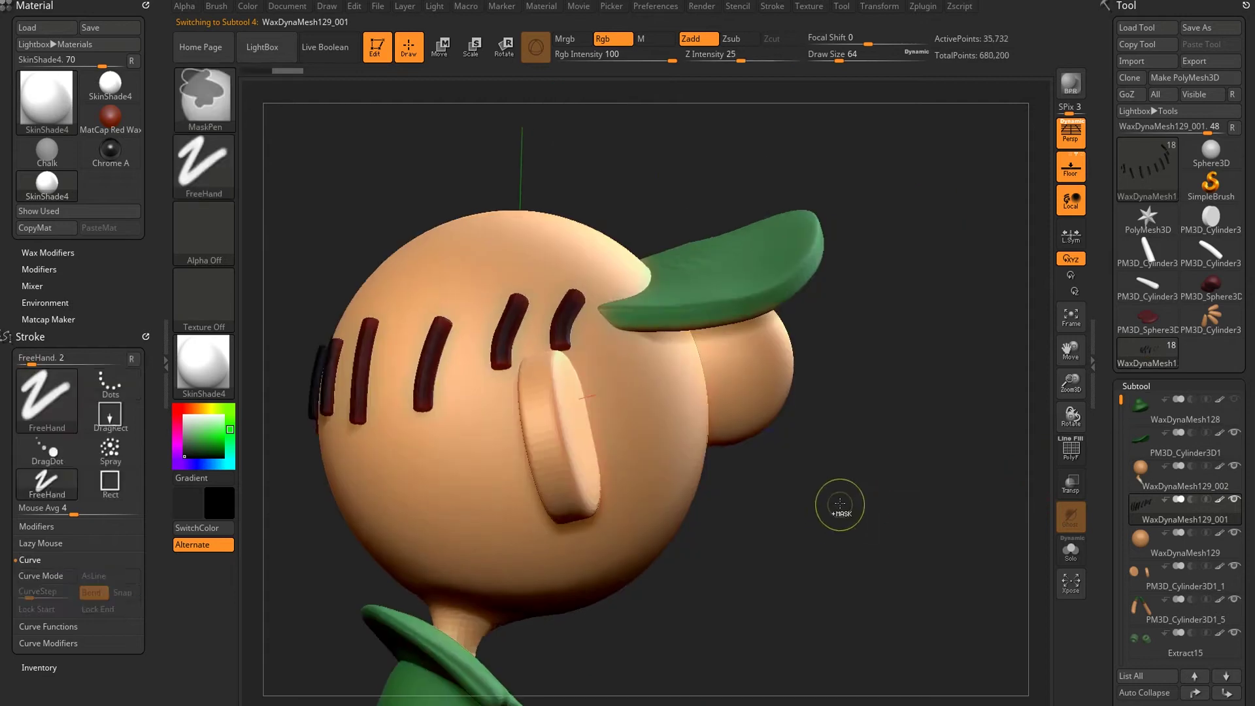
Smooth the strands and bend them with the Move brush into locks under the cap.
key("b")
key("s")
key("m")
mouse_move(481, 270)
left_mouse_down("alt")
mouse_move(902, 457)
mouse_move(914, 403)
left_mouse_up("alt")
key("b")
key("m")
key("v")
mouse_move(552, 392)
left_mouse_down("alt")
mouse_move(560, 280)
mouse_move(654, 294)
mouse_move(589, 327)
mouse_move(532, 402)
mouse_move(536, 340)
mouse_move(457, 327)
mouse_move(588, 378)
mouse_move(455, 394)
mouse_move(438, 370)
left_mouse_up("alt")
mouse_move(424, 275)
left_mouse_down("alt")
mouse_move(654, 327)
mouse_move(866, 322)
mouse_move(429, 323)
mouse_move(411, 296)
mouse_move(712, 353)
mouse_move(562, 382)
mouse_move(850, 330)
left_mouse_up("alt")
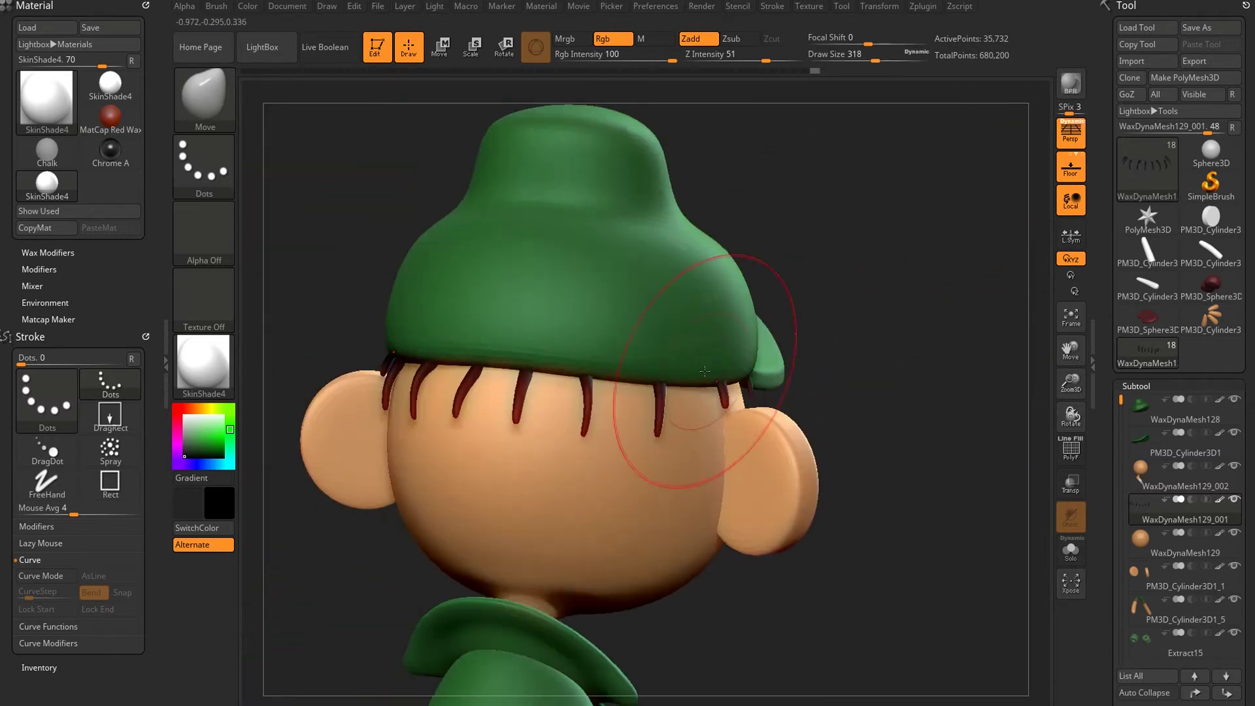
mouse_move(718, 392)
left_mouse_down()
mouse_move(849, 367)
mouse_move(767, 426)
left_mouse_up()
mouse_move(844, 425)
left_mouse_down()
mouse_move(901, 453)
mouse_move(996, 466)
mouse_move(751, 445)
mouse_move(719, 416)
mouse_move(824, 471)
mouse_move(653, 392)
left_mouse_up()
Smooth the hair locks again and place a Transpose line on the yellow strand.
key("b")
key("s")
key("m")
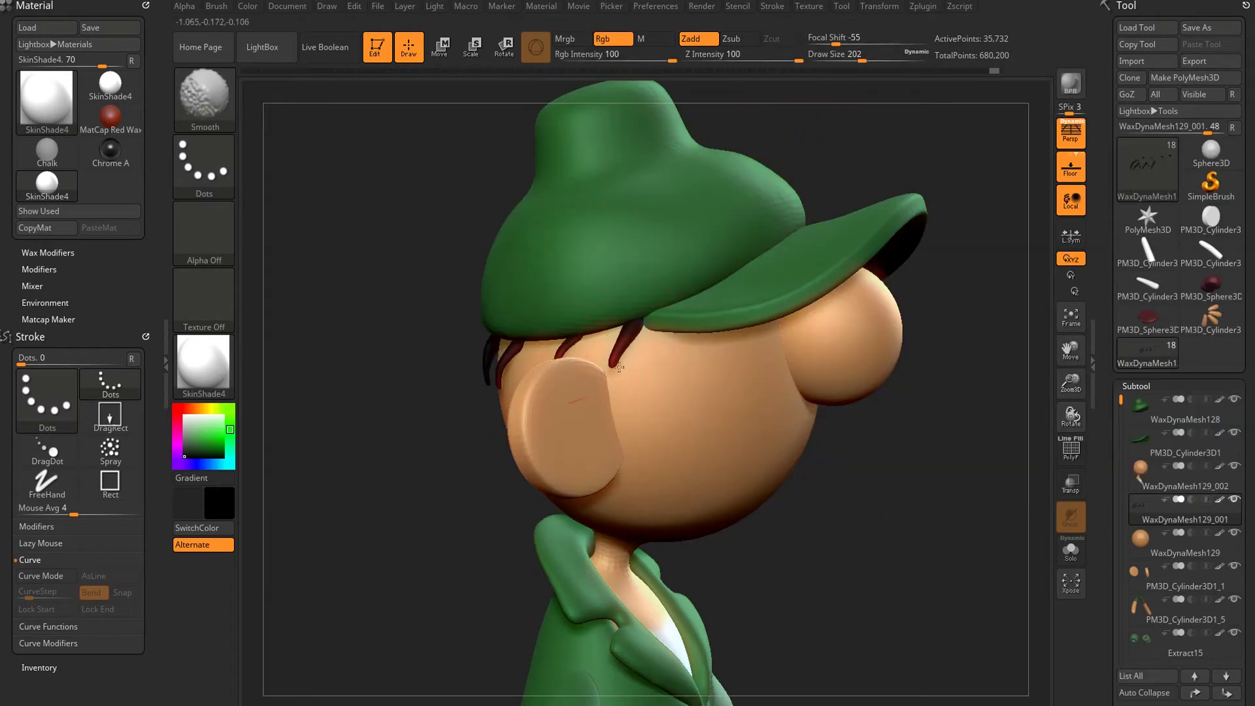
mouse_move(628, 337)
left_mouse_down()
mouse_move(1000, 398)
mouse_move(862, 325)
left_mouse_up()
left_click(1185, 579)
key("w")
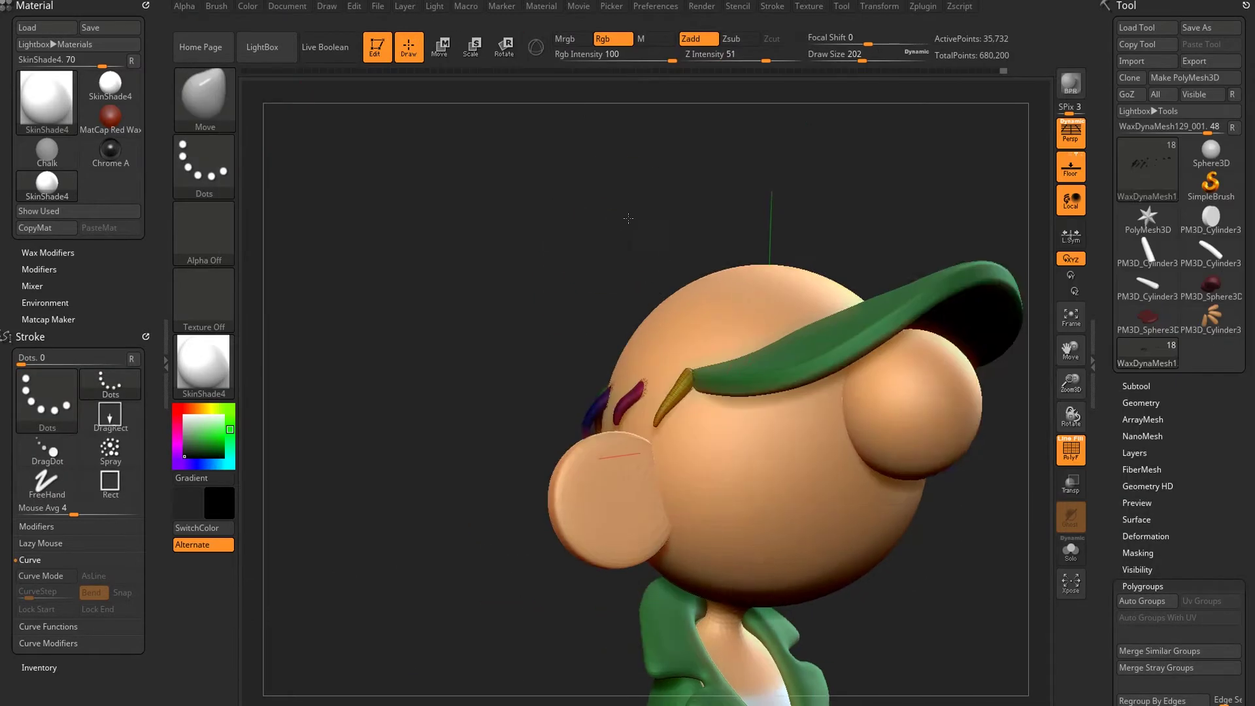
left_click_drag(628, 219, 614, 131)
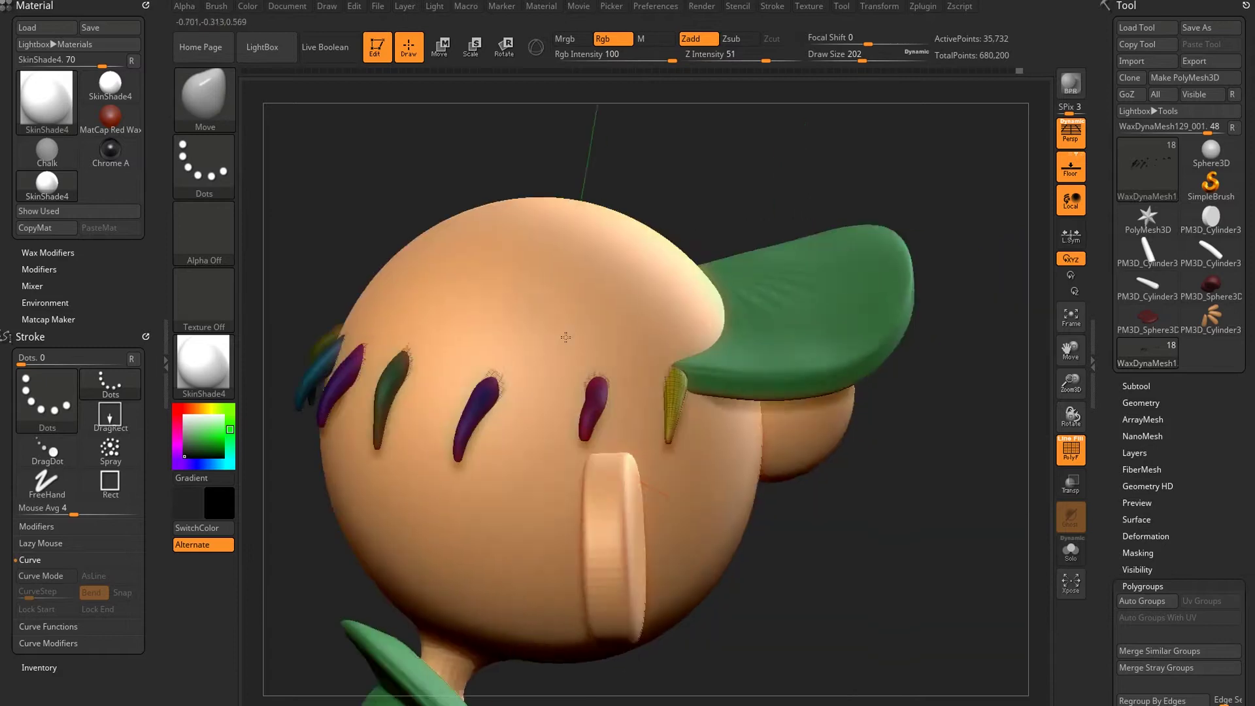
Reposition a strand with Transpose, then turn on Transp and inflate the locks below the cap.
key("w")
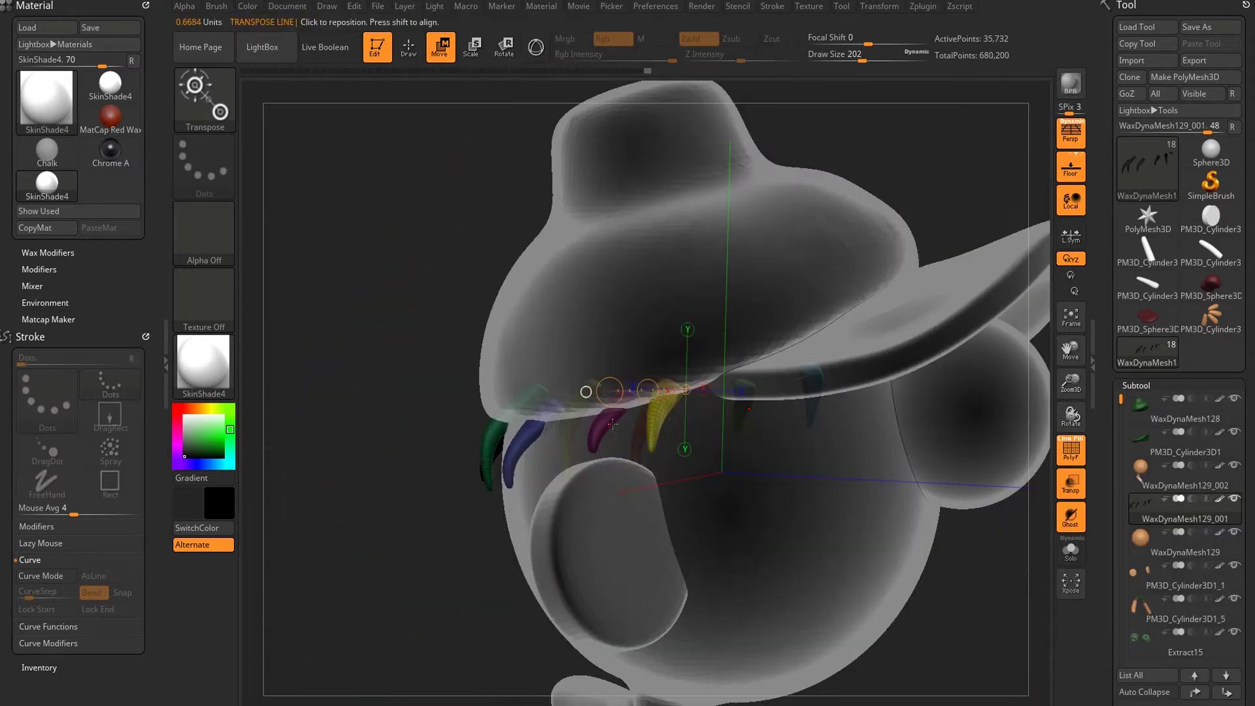
mouse_move(982, 481)
left_mouse_down()
mouse_move(1012, 576)
mouse_move(991, 599)
mouse_move(600, 371)
left_mouse_up()
key("q")
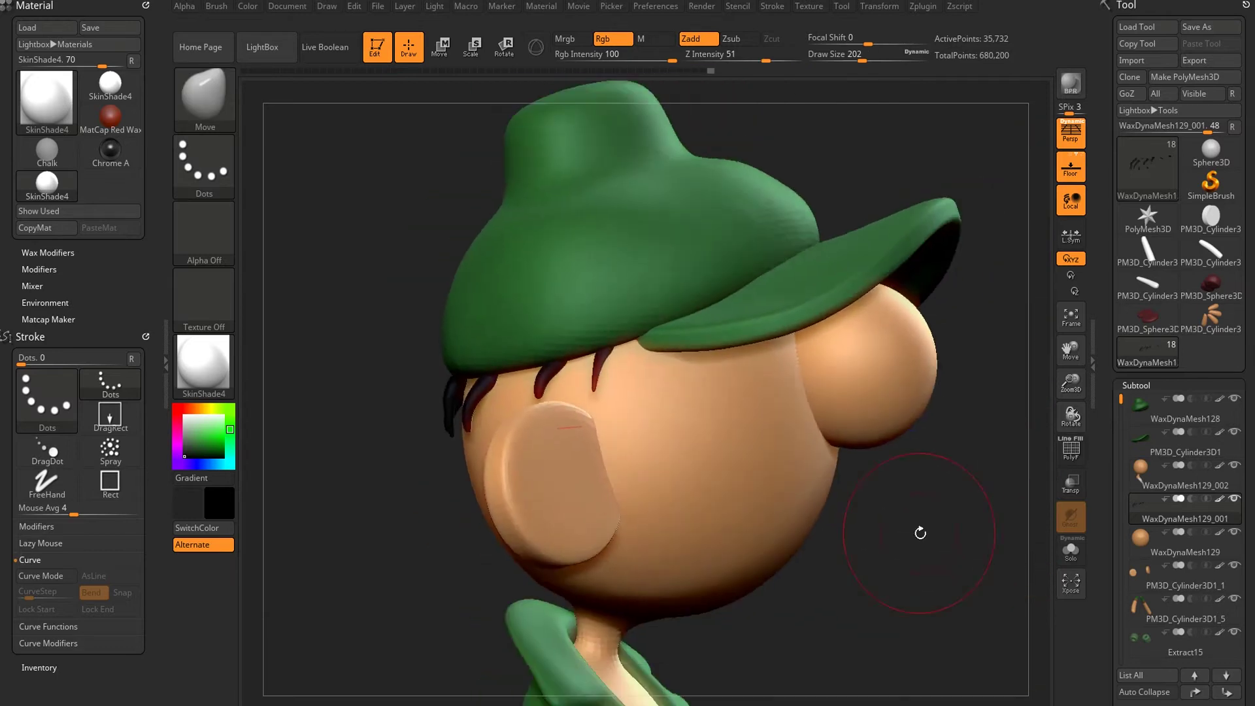
key("b")
key("i")
key("n")
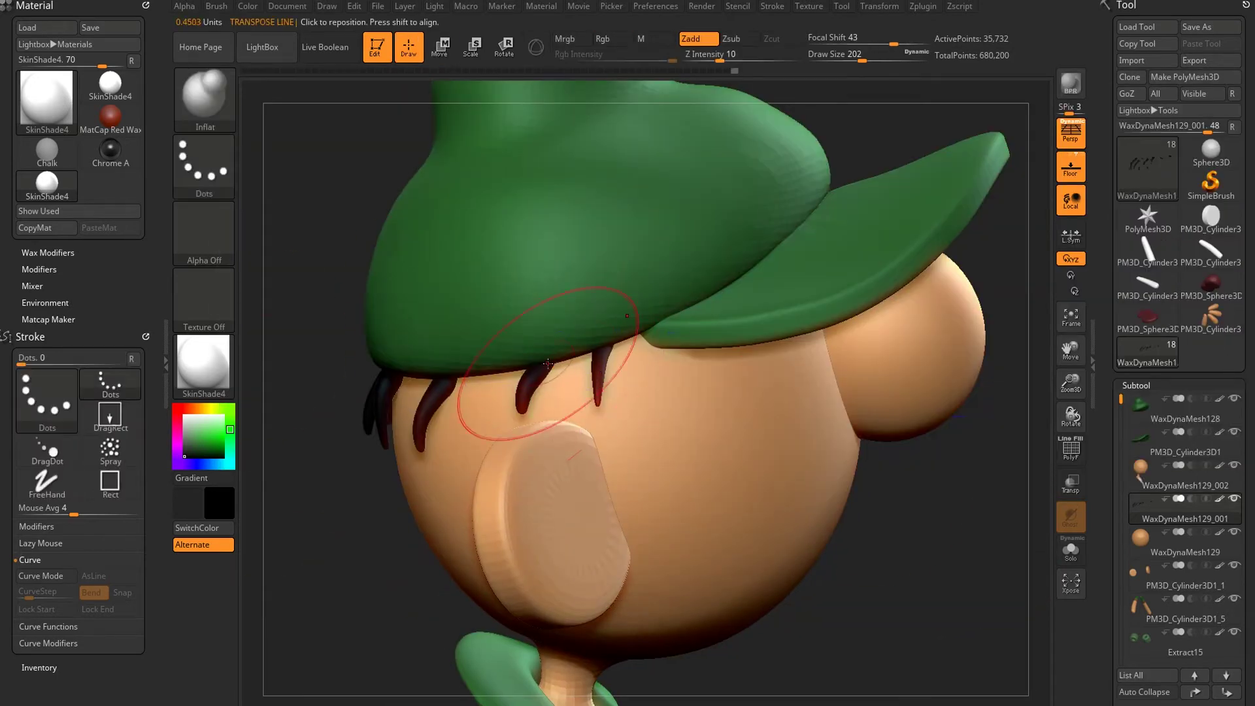
left_click_drag(951, 541, 700, 420)
left_click(1071, 484)
left_click_drag(719, 523, 518, 448)
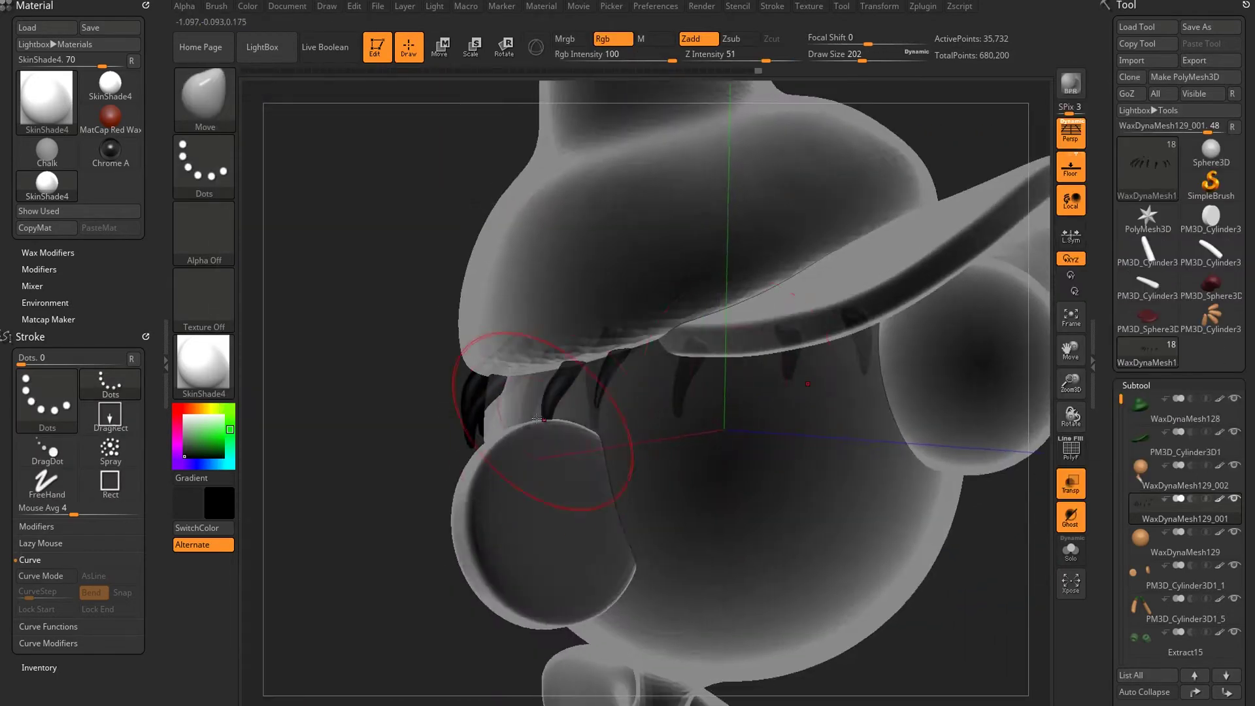
left_click_drag(862, 59, 842, 56)
mouse_move(561, 378)
right_mouse_down()
mouse_move(471, 358)
mouse_move(612, 386)
right_mouse_up()
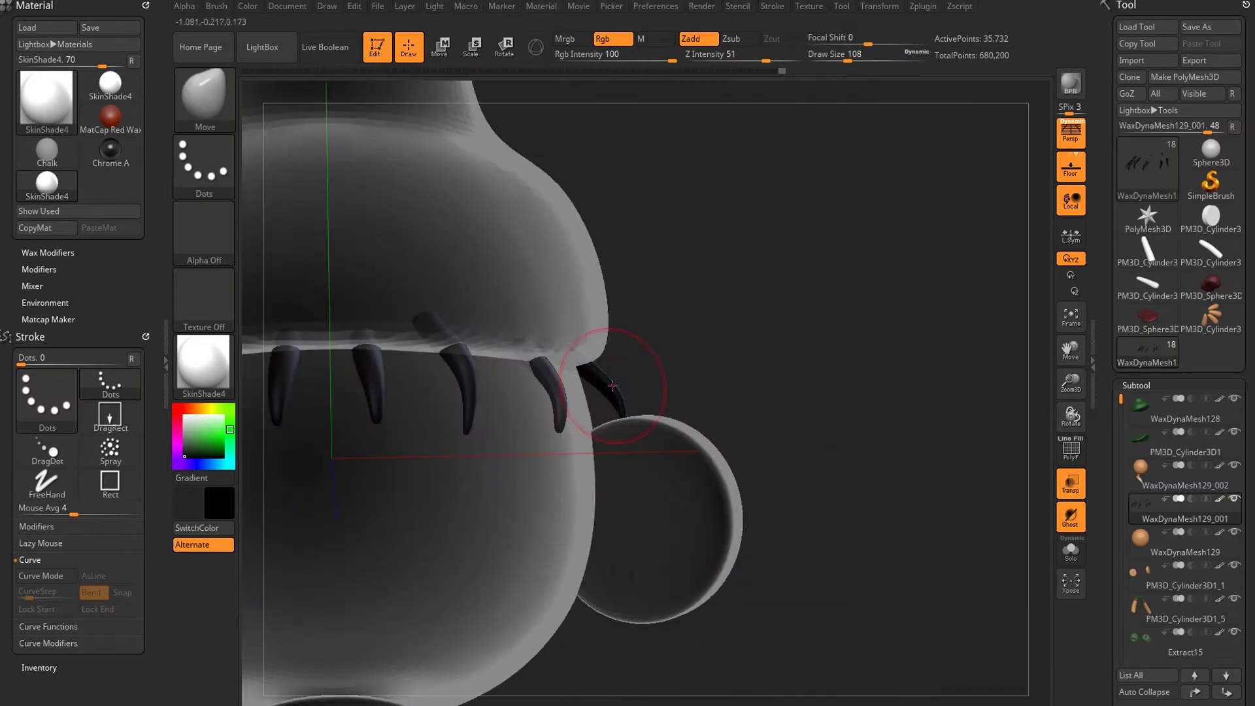
left_click_drag(821, 371, 630, 358)
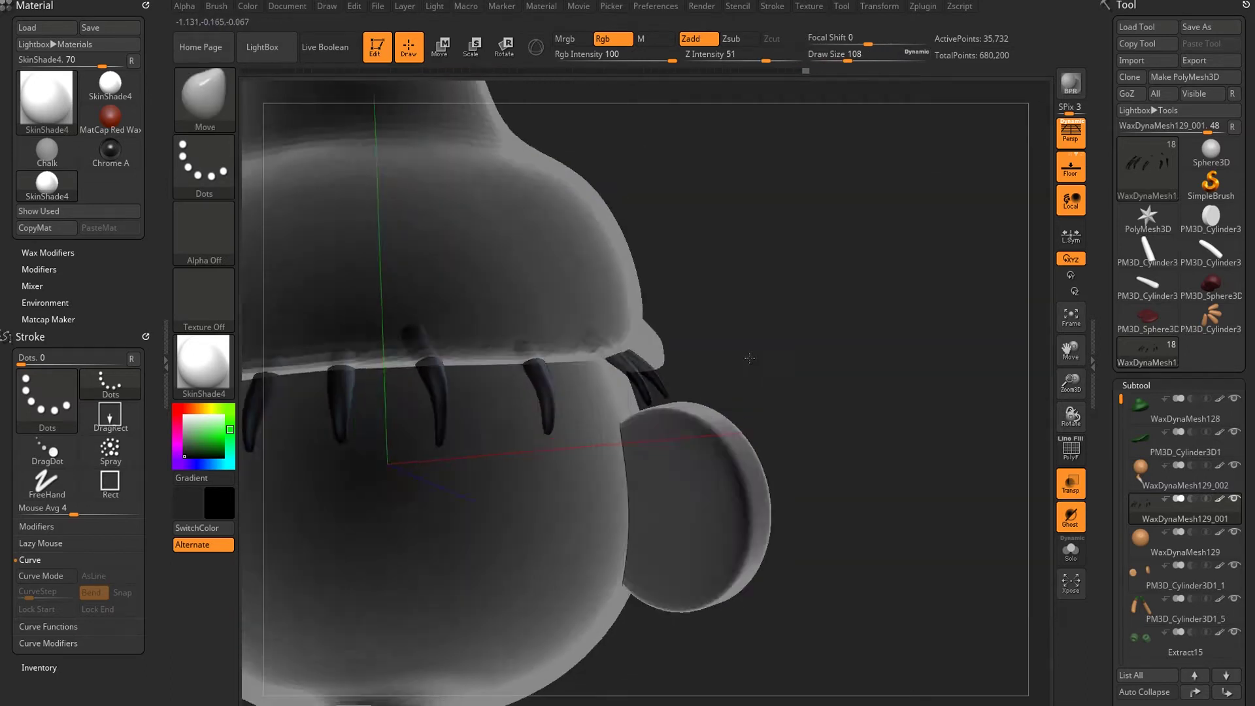
Inflate the strands and rotate a lock to a new angle with Transpose.
key("b")
key("i")
key("n")
mouse_move(831, 371)
left_mouse_down()
mouse_move(504, 420)
mouse_move(829, 327)
mouse_move(919, 488)
left_mouse_up()
right_click_drag(918, 488, 537, 392)
key("w")
left_click_drag(531, 400, 610, 350)
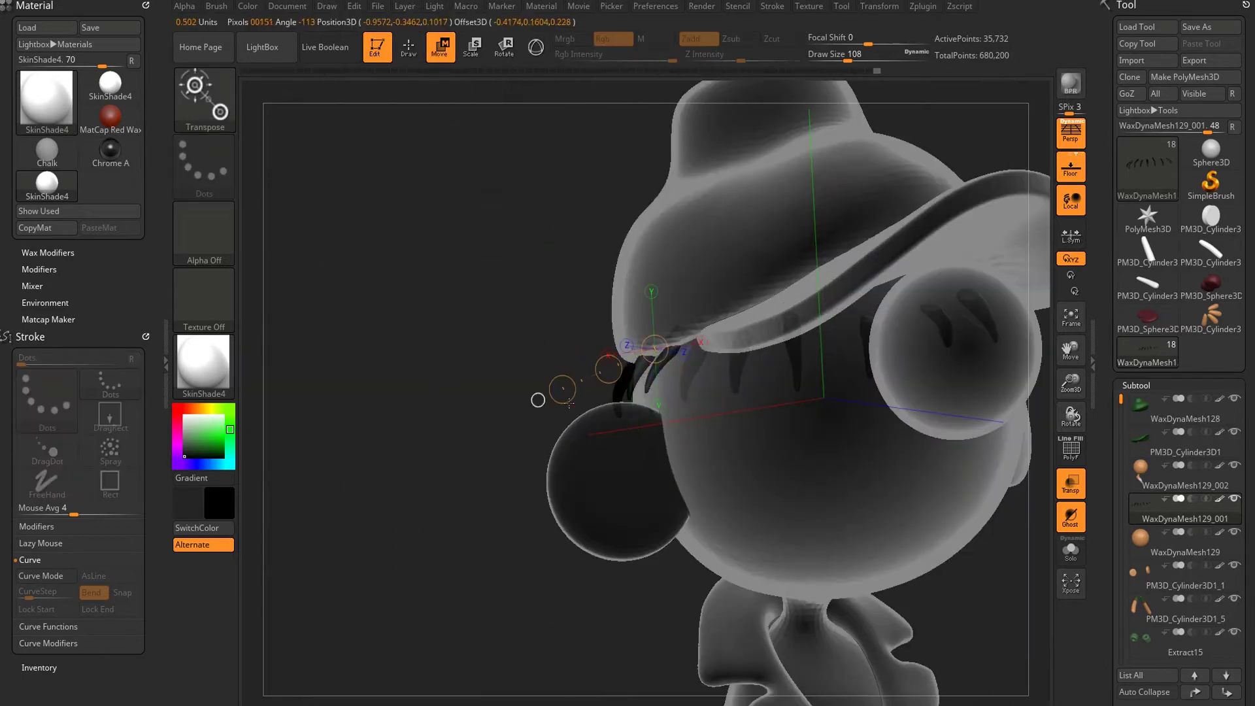
mouse_move(562, 392)
right_mouse_down()
mouse_move(612, 378)
mouse_move(494, 387)
mouse_move(368, 443)
mouse_move(554, 400)
right_mouse_up()
key("b")
key("m")
key("v")
key("w")
mouse_move(645, 457)
right_mouse_down()
mouse_move(886, 457)
mouse_move(383, 457)
mouse_move(874, 406)
mouse_move(781, 138)
right_mouse_up()
key("r")
Thicken the locks with the Inflat brush and reposition another strand from the front.
key("b")
key("i")
key("n")
key("q")
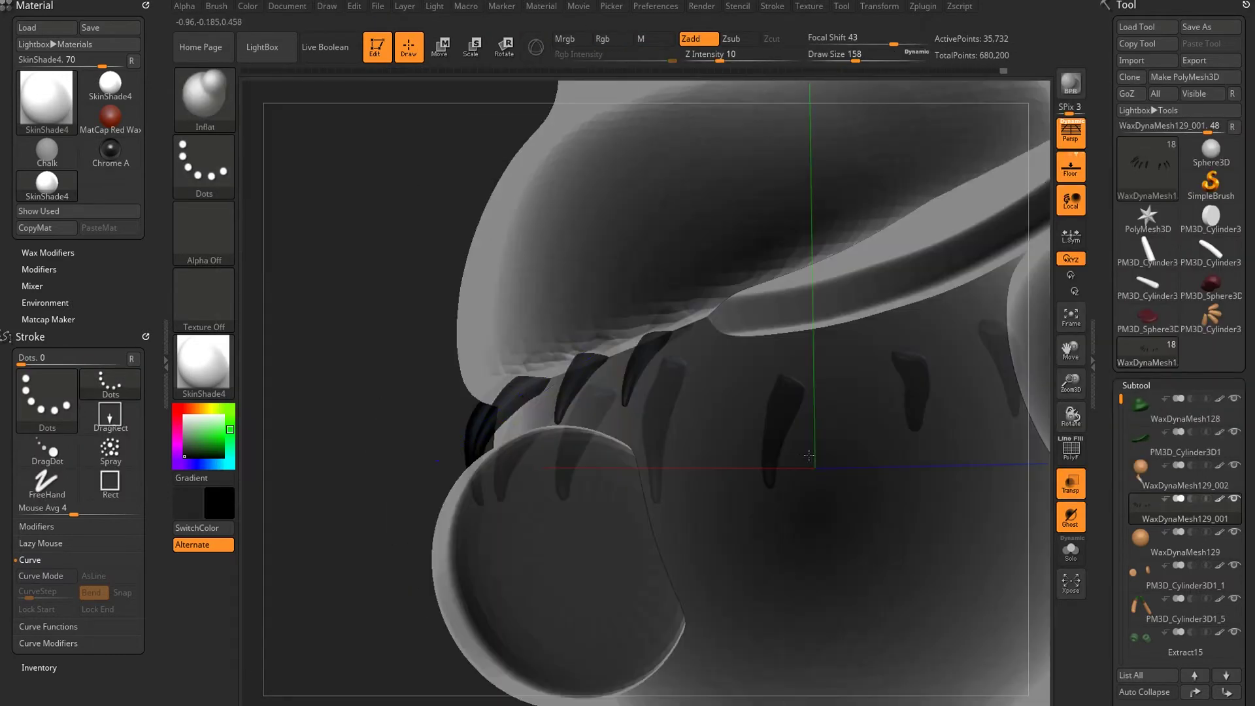
mouse_move(495, 374)
right_mouse_down()
mouse_move(434, 462)
mouse_move(957, 545)
right_mouse_up()
key("w")
left_click_drag(522, 400, 388, 462)
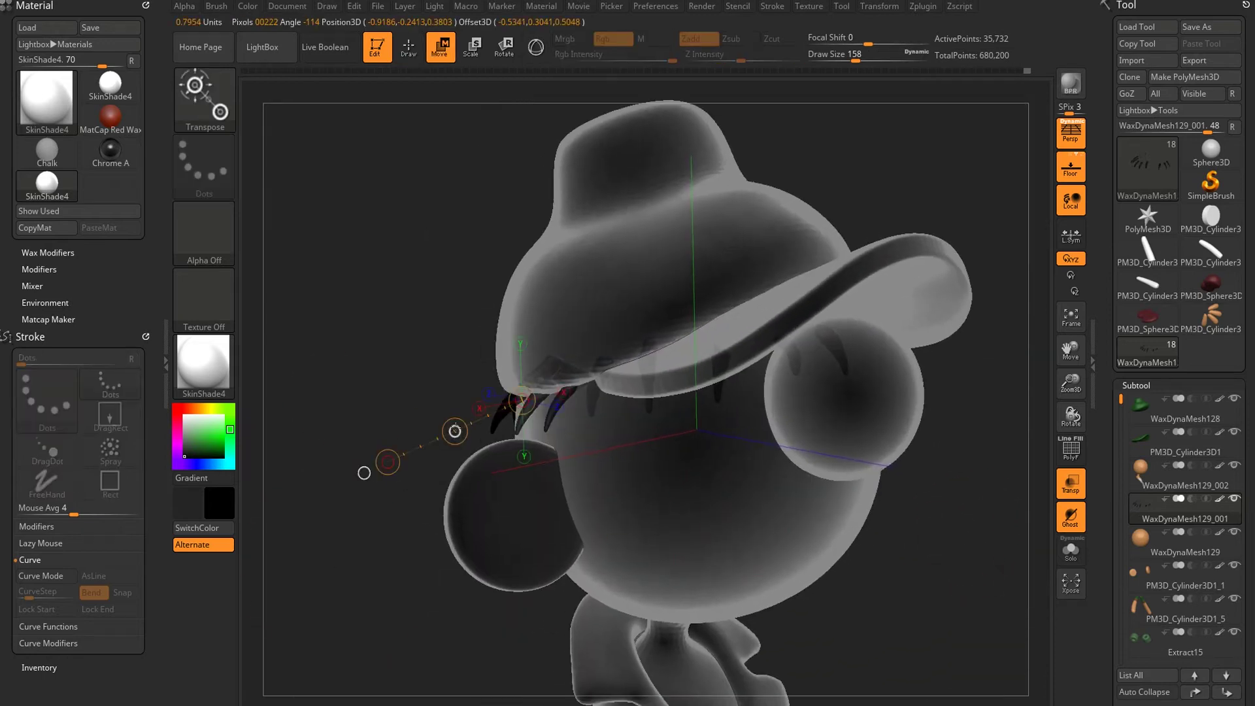
mouse_move(371, 489)
right_mouse_down()
mouse_move(595, 423)
mouse_move(491, 265)
mouse_move(549, 281)
right_mouse_up()
Reposition the remaining hair locks under the cap rim with Transpose.
key("q")
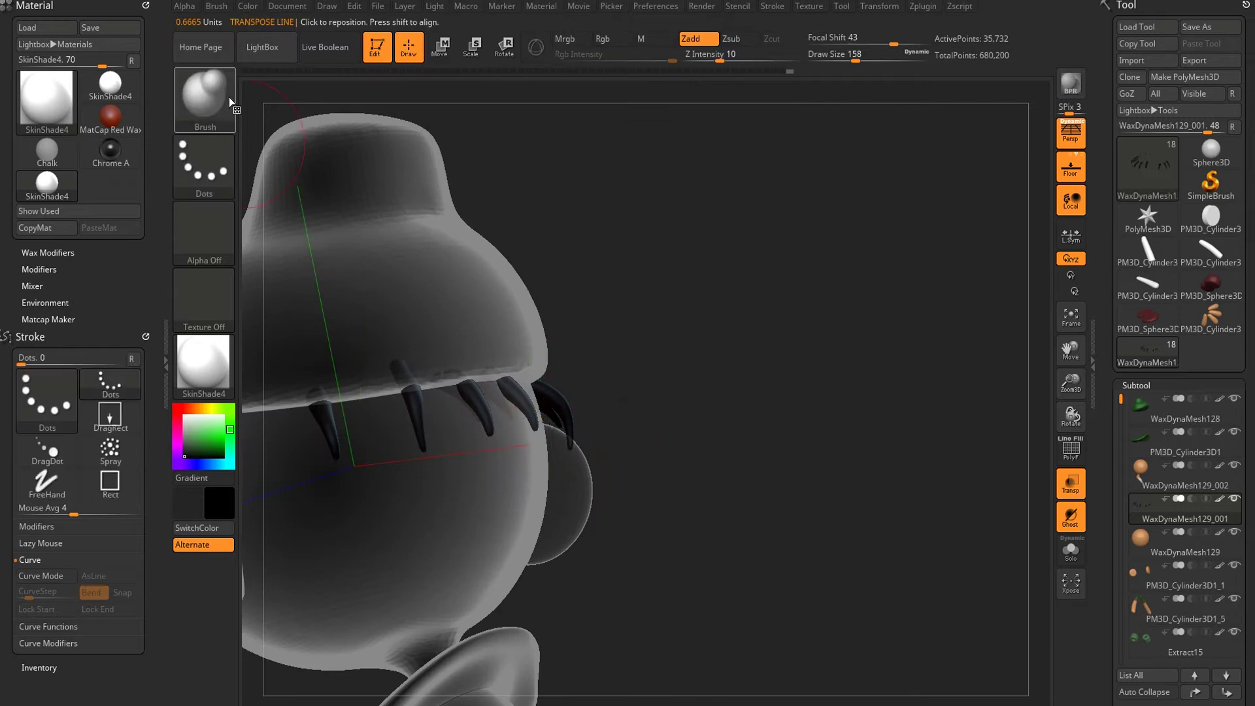
mouse_move(586, 446)
right_mouse_down()
mouse_move(493, 448)
mouse_move(476, 511)
right_mouse_up()
right_click_drag(569, 448, 589, 365)
key("w")
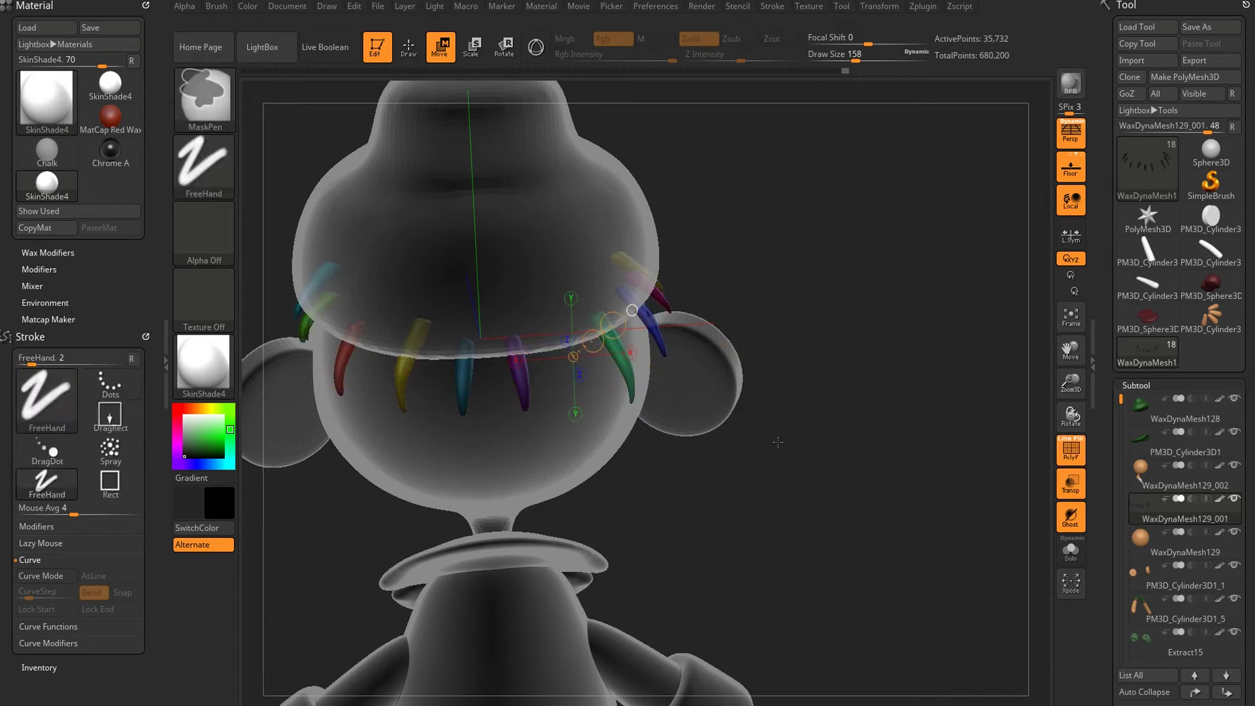
mouse_move(637, 371)
right_mouse_down()
mouse_move(873, 370)
mouse_move(860, 370)
mouse_move(1050, 392)
right_mouse_up()
key("q")
Merge the strands into one polygroup, isolate them with a SelectRect box, then select the shirt subtool.
key("ctrl+shift")
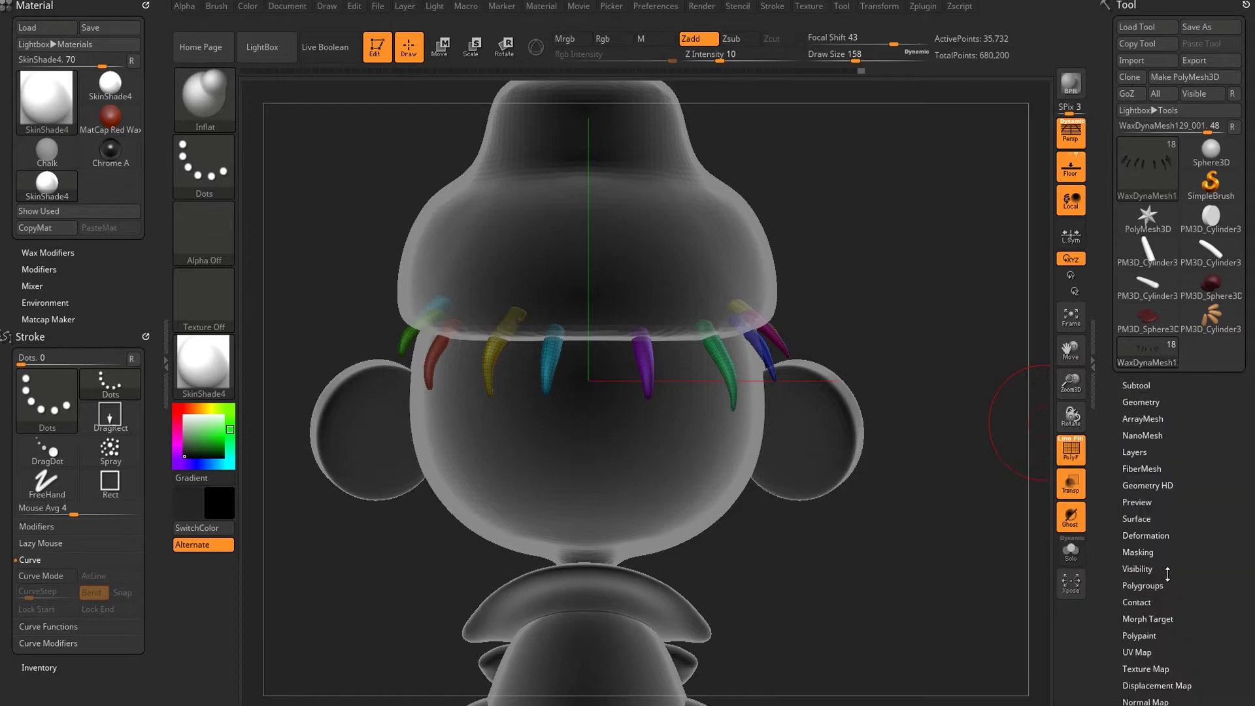
left_click(1143, 585)
left_click(1144, 451)
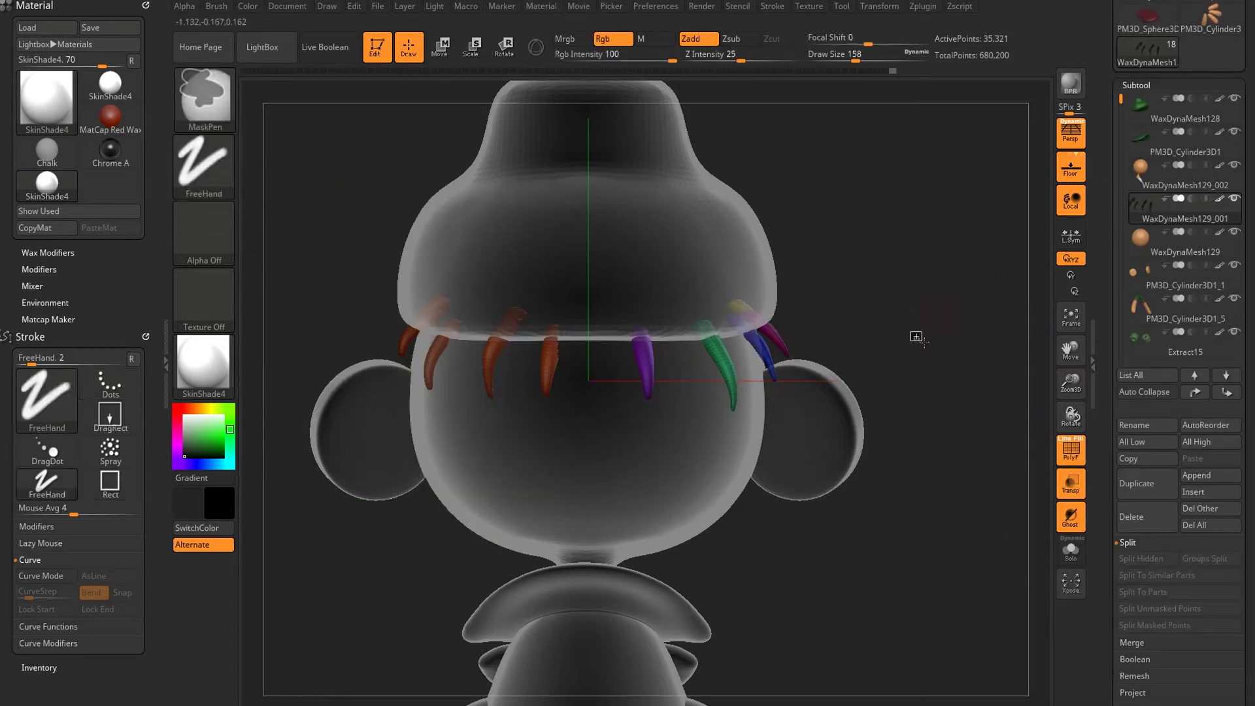
key("ctrl+shift")
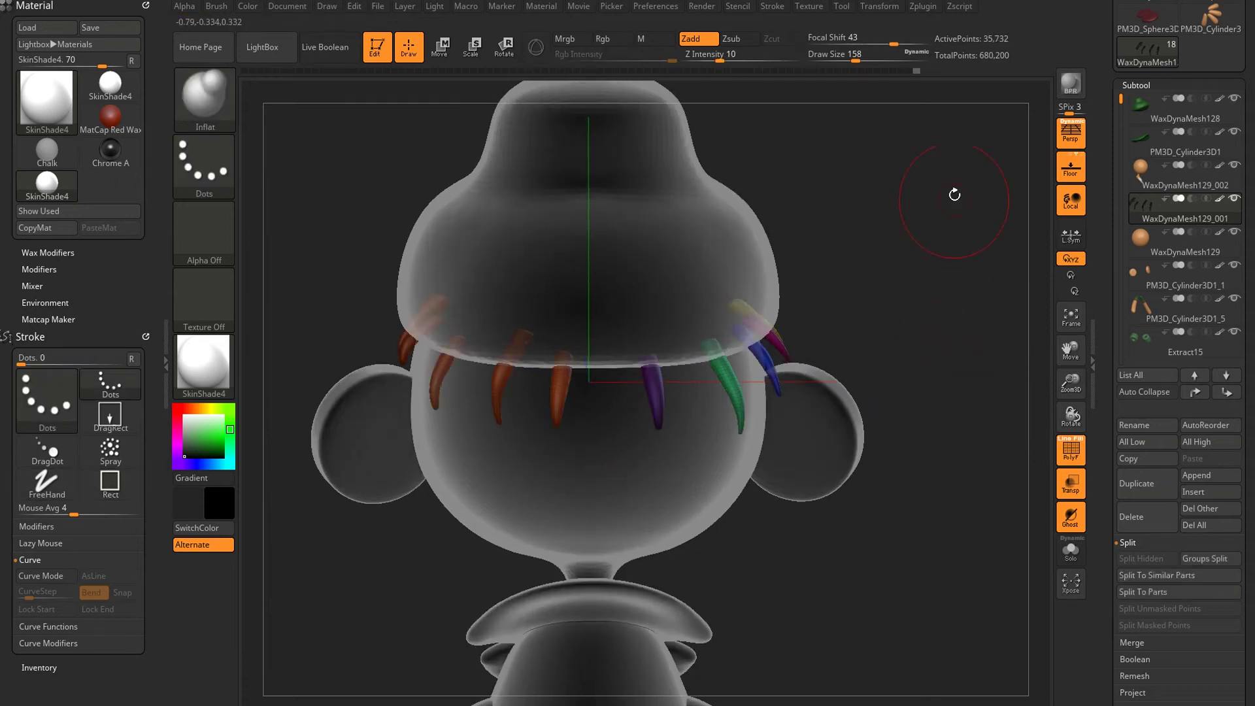
left_click(523, 451, "ctrl+shift")
left_click_drag(615, 230, 878, 457, "ctrl+shift")
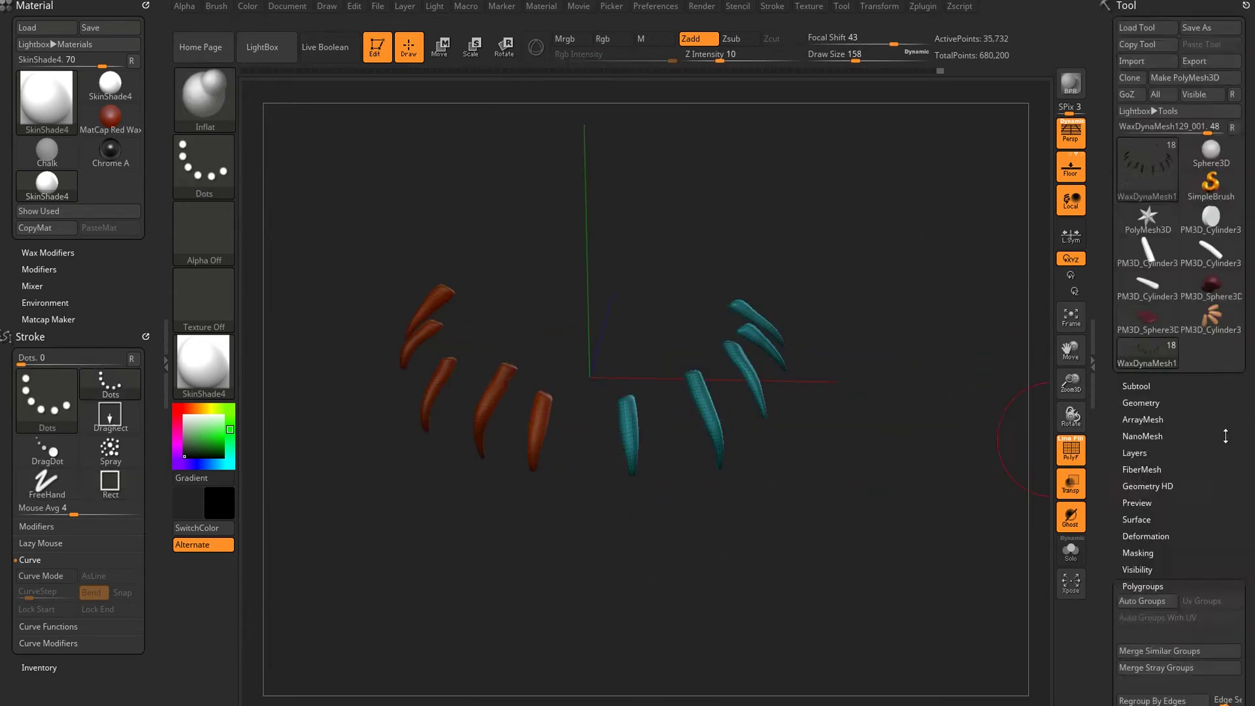
left_click(923, 8)
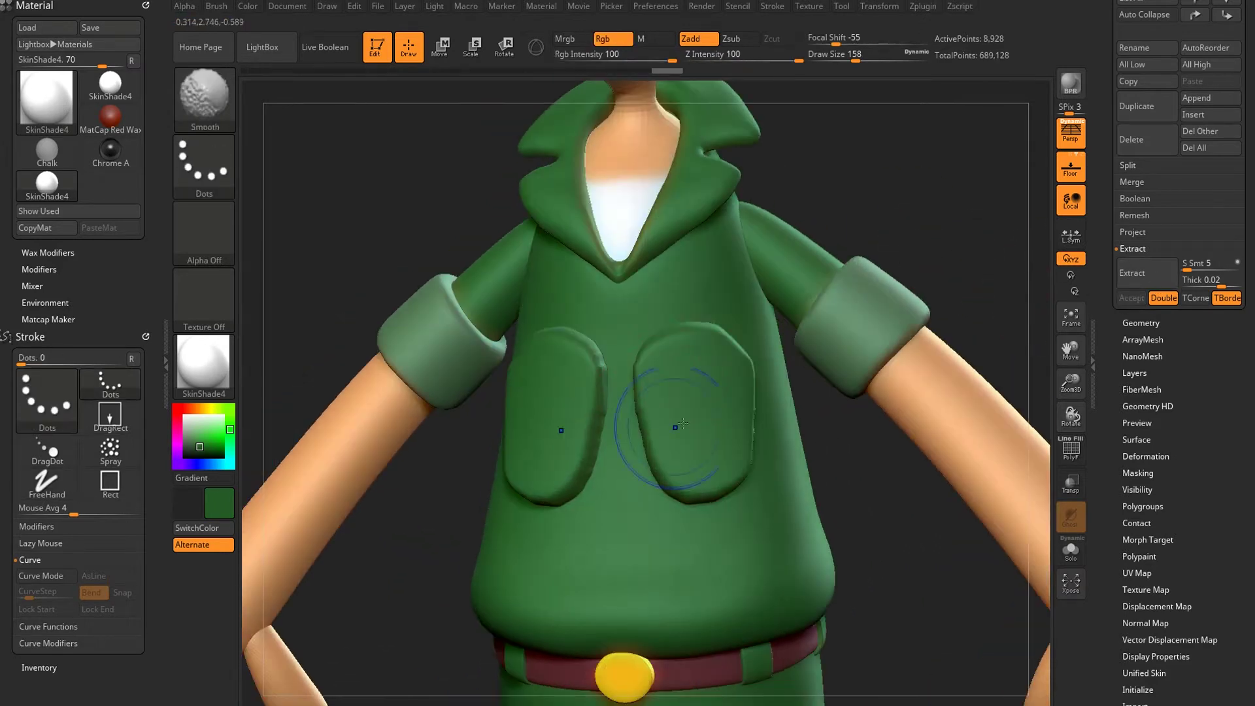
Orbit around the shirt's chest pockets and rolled sleeve, then zoom out to review the full figure.
left_click_drag(1037, 295, 850, 300)
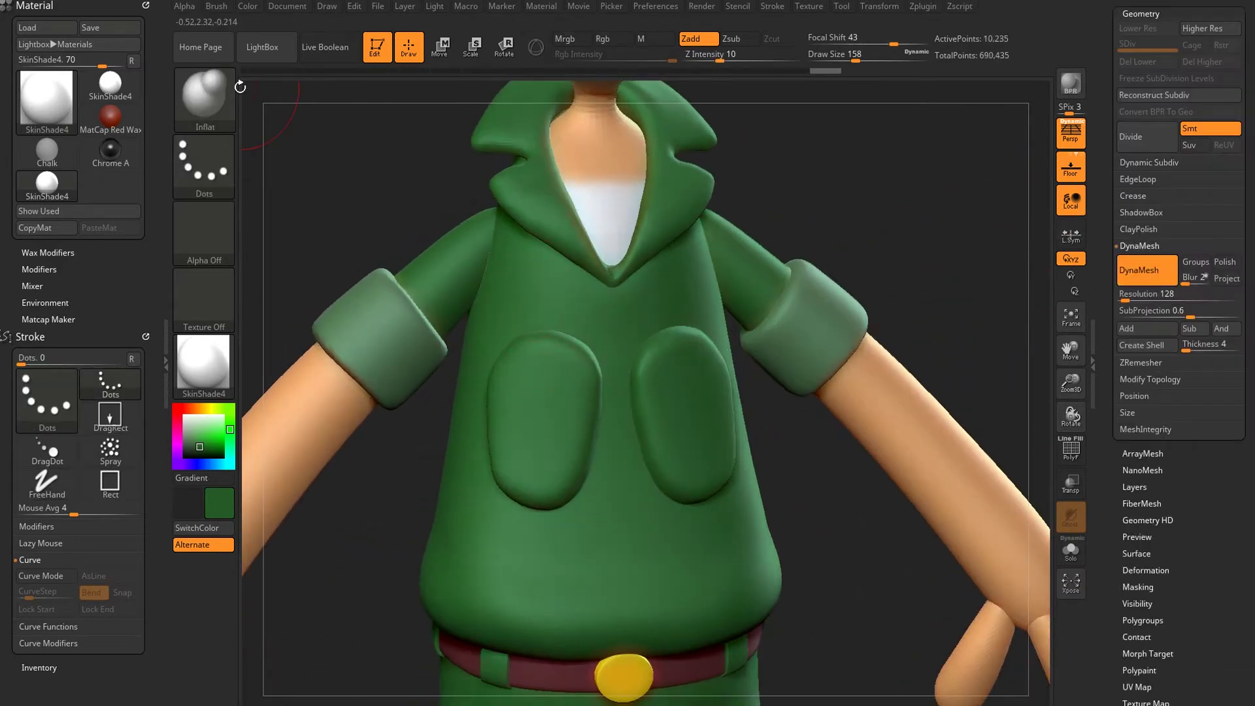
right_click_drag(527, 352, 460, 307)
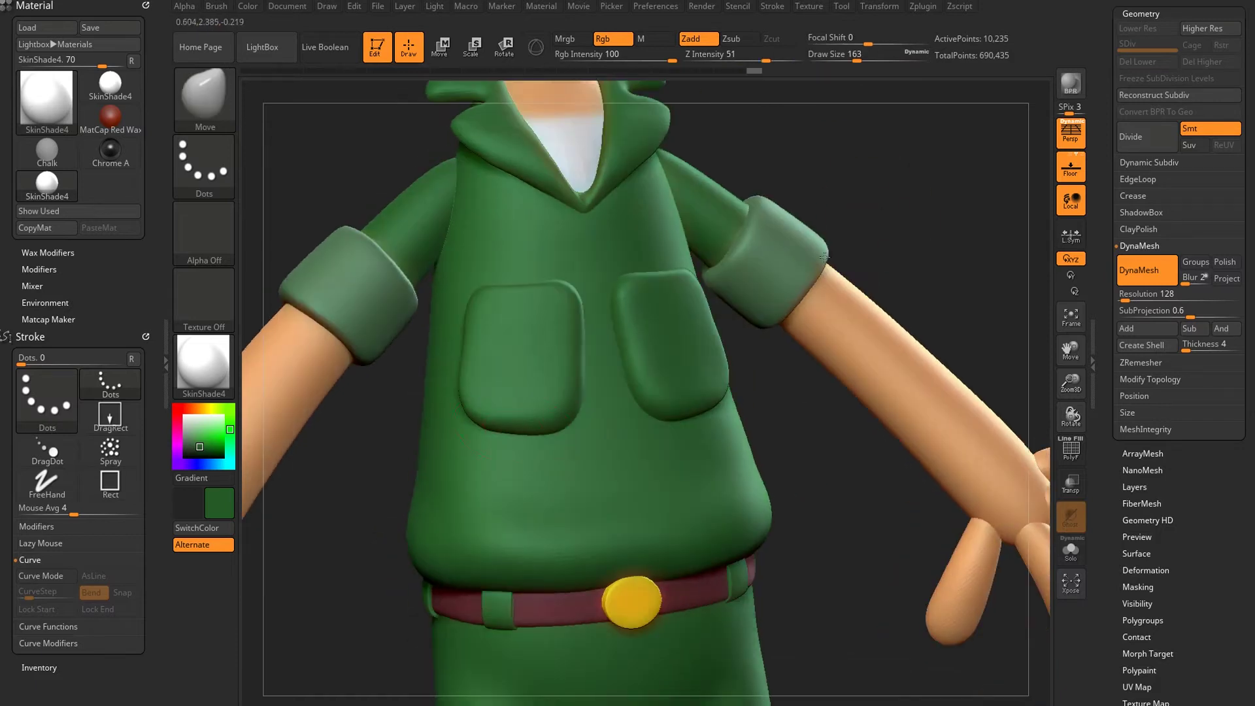
mouse_move(548, 260)
right_mouse_down()
mouse_move(855, 281)
mouse_move(482, 312)
right_mouse_up()
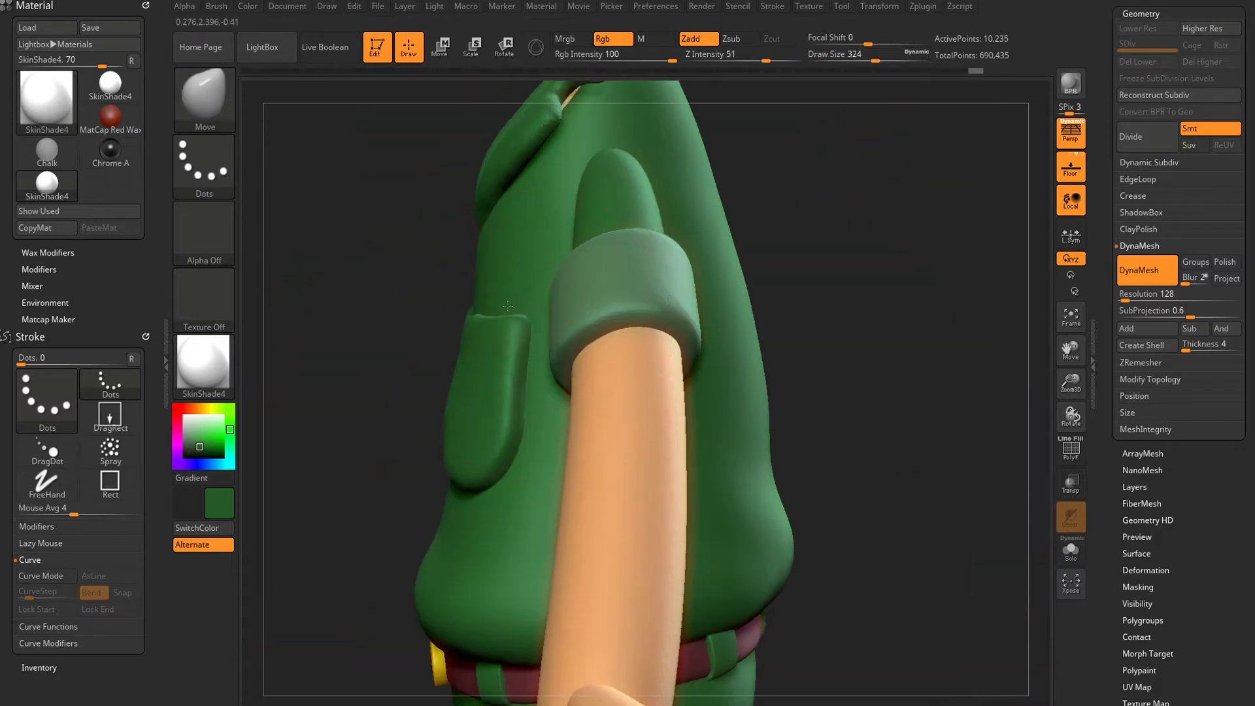
right_click_drag(608, 353, 739, 187)
mouse_move(646, 396)
right_mouse_down()
mouse_move(597, 288)
mouse_move(743, 308)
mouse_move(997, 307)
mouse_move(549, 185)
mouse_move(772, 457)
mouse_move(821, 300)
mouse_move(821, 196)
right_mouse_up()
key("f")
left_click_drag(867, 60, 855, 60)
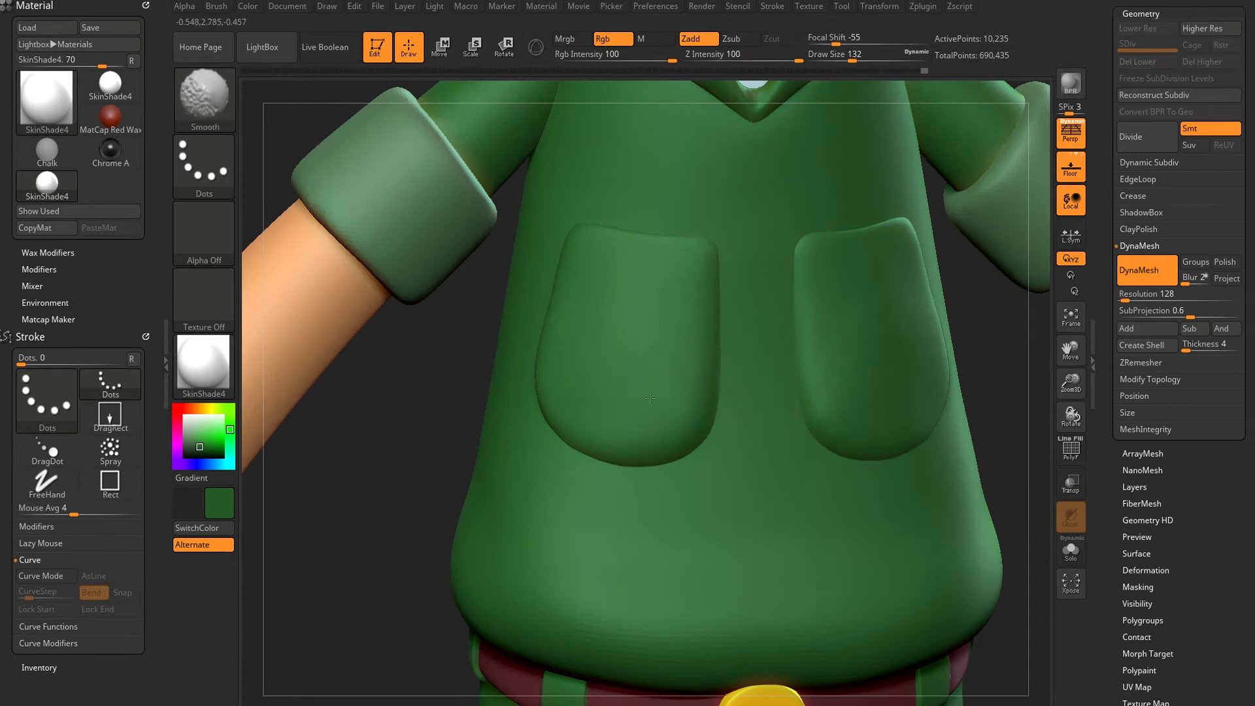
right_click_drag(650, 398, 558, 469)
right_click_drag(527, 221, 497, 341)
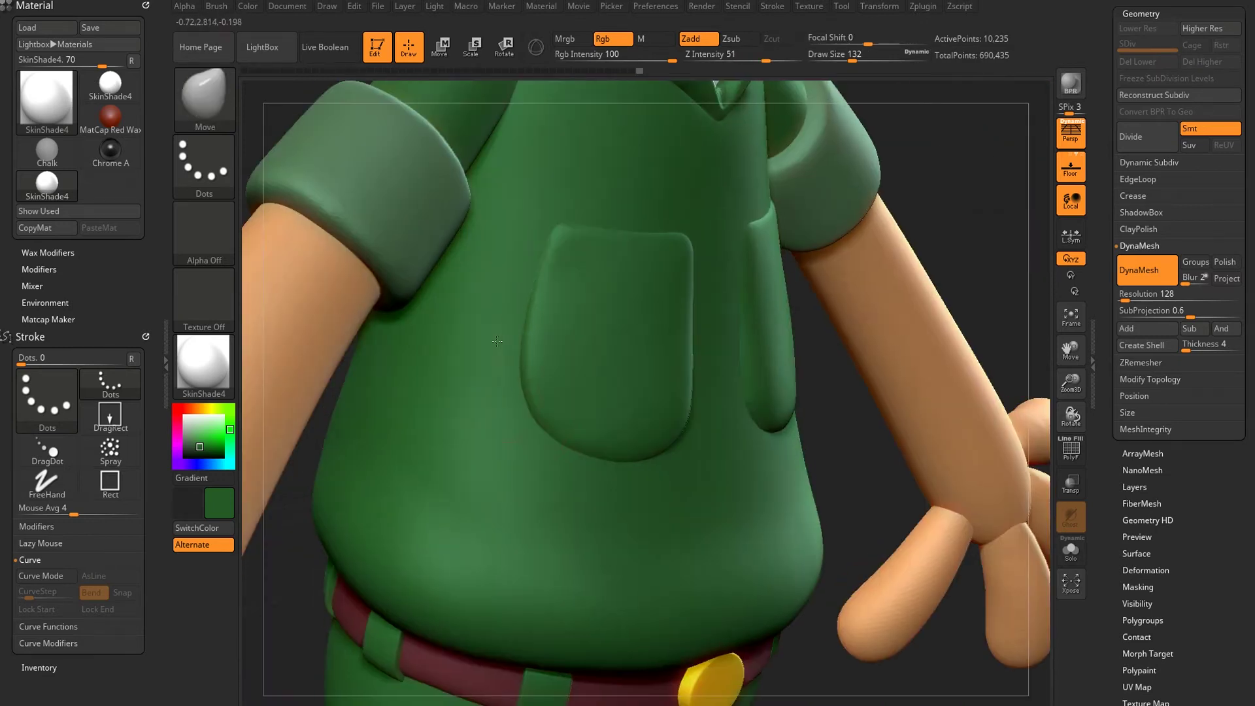
mouse_move(594, 478)
right_mouse_down("alt")
mouse_move(871, 235)
mouse_move(785, 207)
mouse_move(877, 261)
mouse_move(814, 257)
mouse_move(812, 309)
mouse_move(859, 238)
right_mouse_up("alt")
QuickSave the project and orbit to inspect the character's torso and head from the front.
left_click(1142, 226)
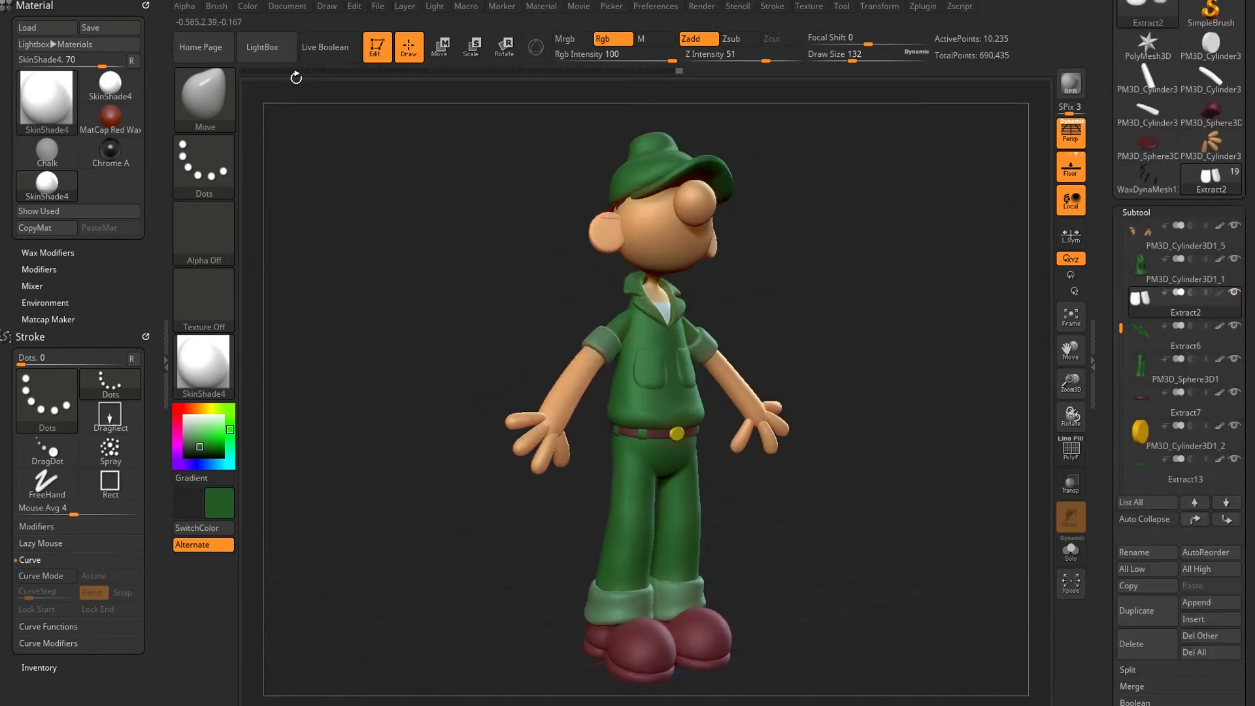
left_click(249, 7)
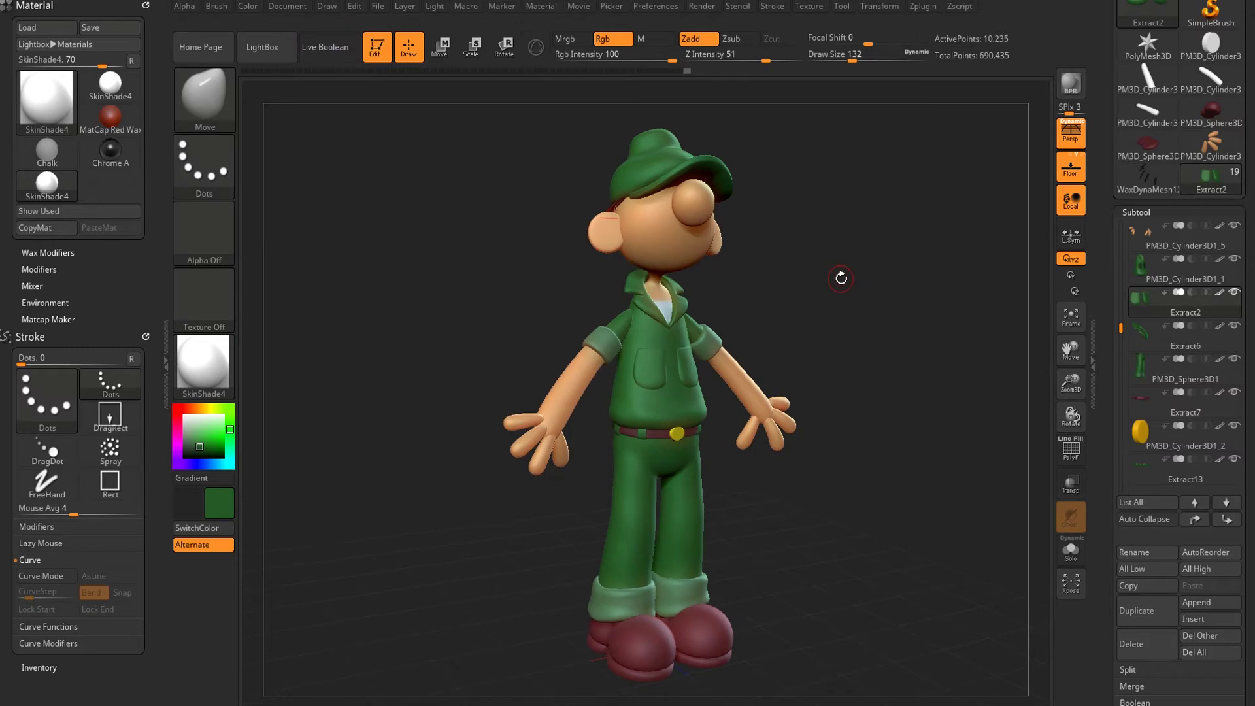
right_click_drag(888, 271, 978, 311)
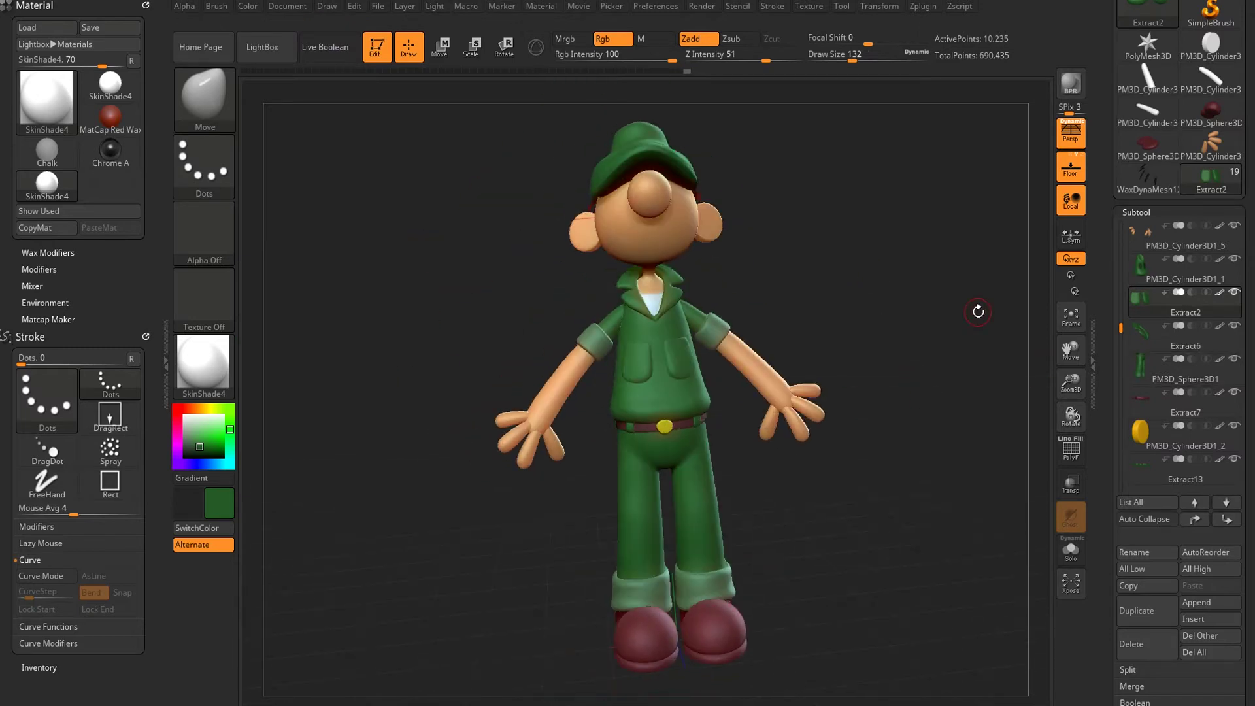
mouse_move(841, 309)
right_mouse_down("ctrl")
mouse_move(894, 338)
mouse_move(970, 338)
right_mouse_up("ctrl")
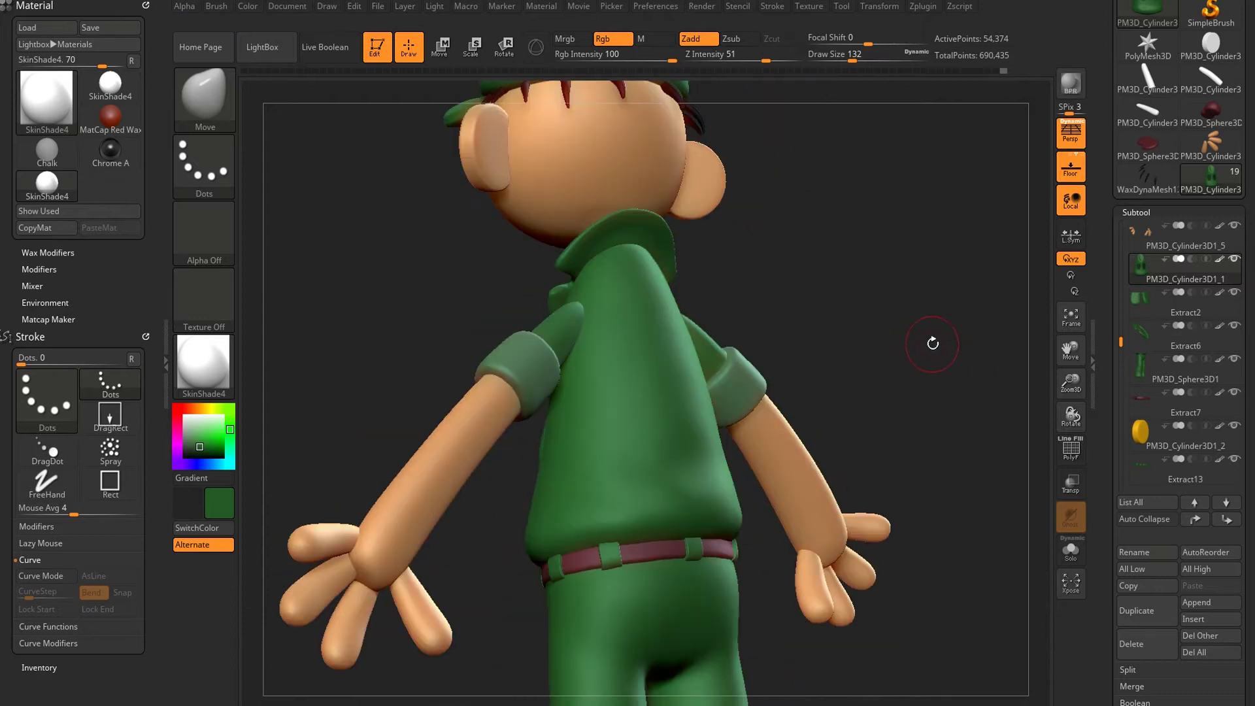
mouse_move(916, 314)
right_mouse_down("ctrl")
mouse_move(597, 314)
mouse_move(1020, 232)
right_mouse_up("ctrl")
Zoom and orbit around the isolated head's neck area.
scroll(1244, 232, "up", 5)
scroll(1244, 232, "down", 10)
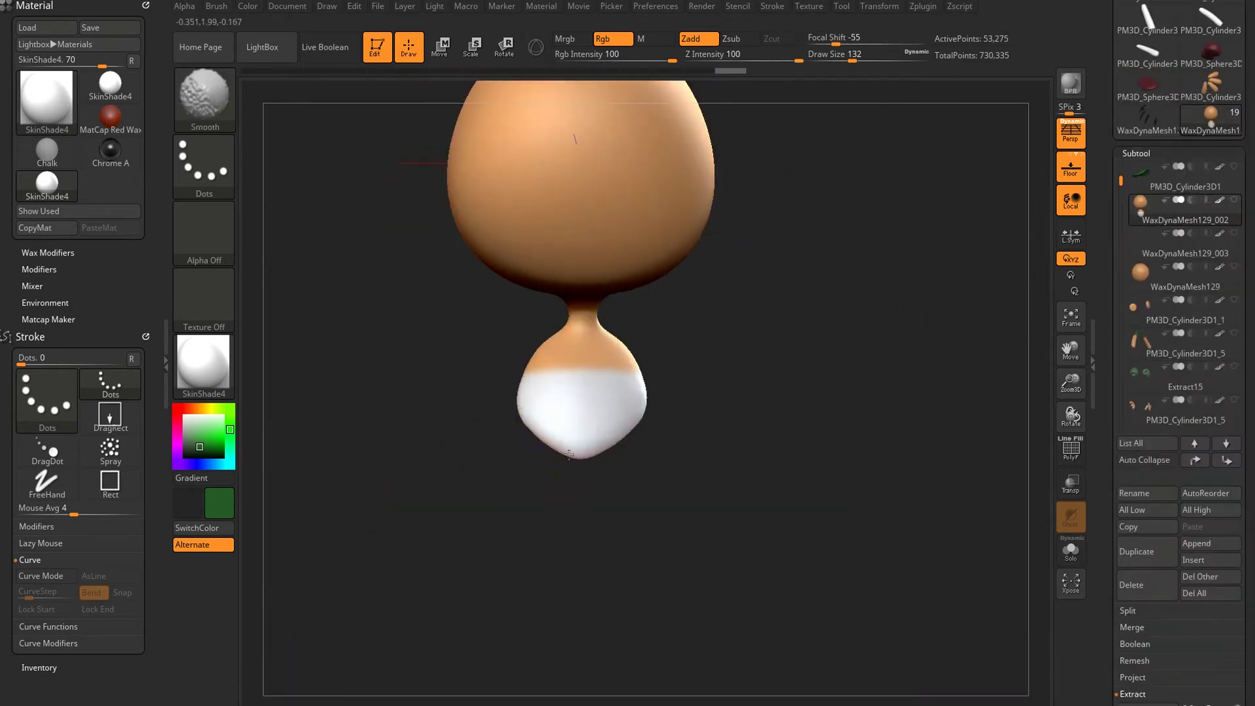
left_click_drag(737, 440, 487, 451, "ctrl")
scroll(1216, 523, "down", 5)
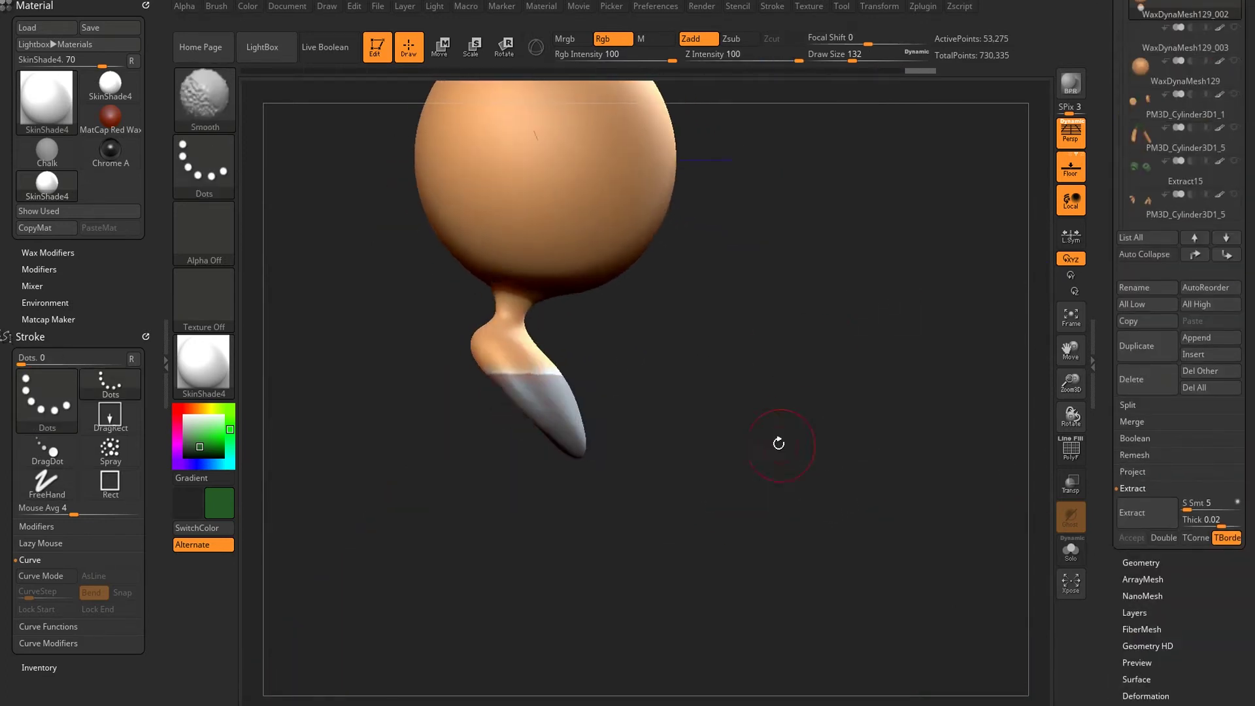
left_click_drag(817, 392, 498, 356)
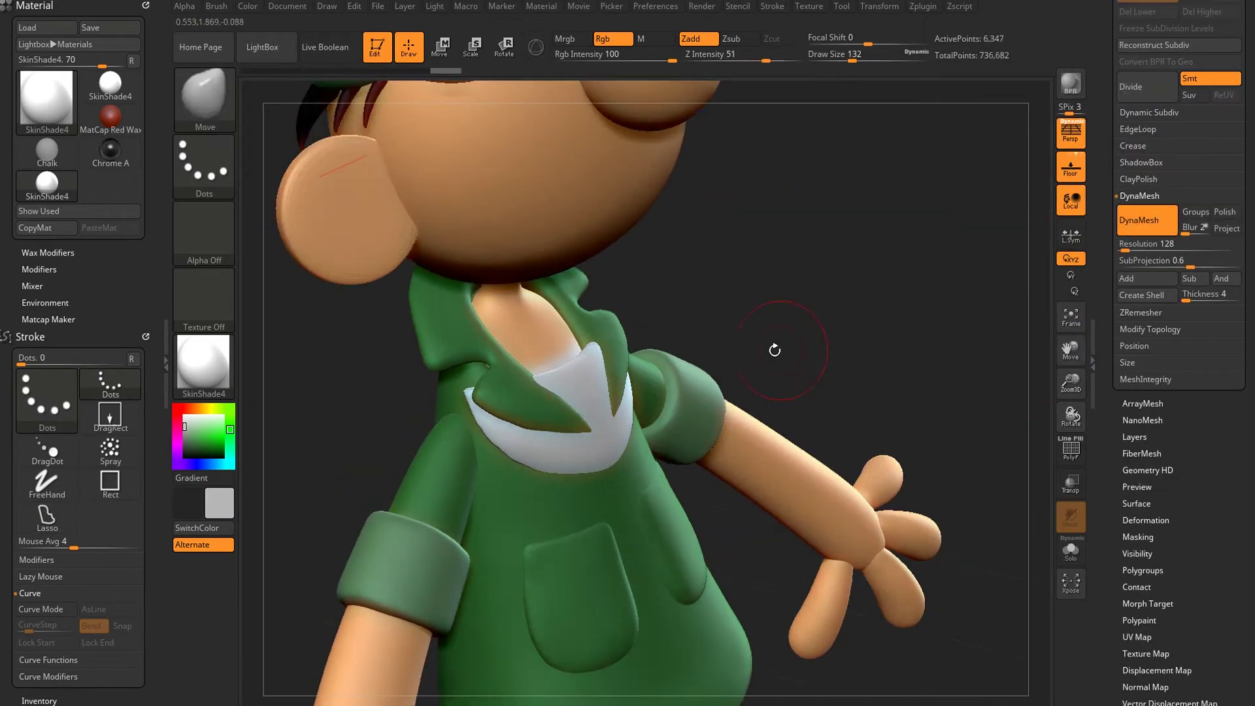
Select the white undershirt piece, view the collar from the front, then select the green shirt.
left_click_drag(582, 372, 780, 347)
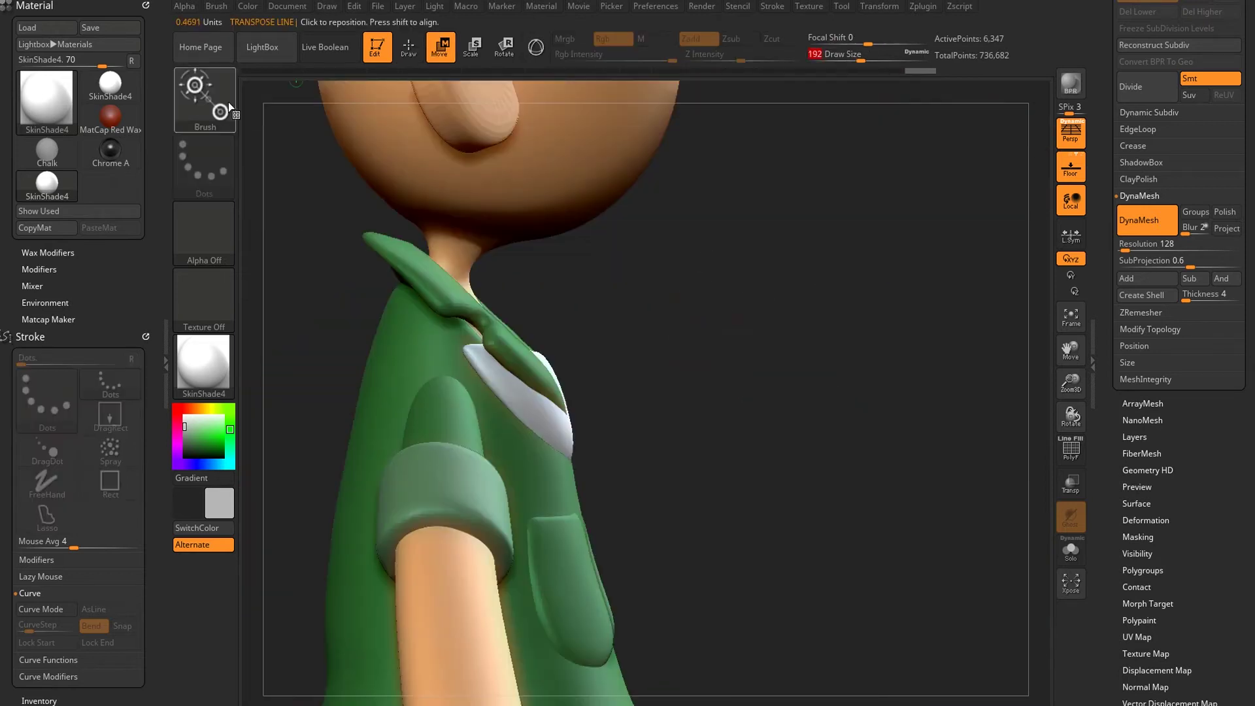
key("q")
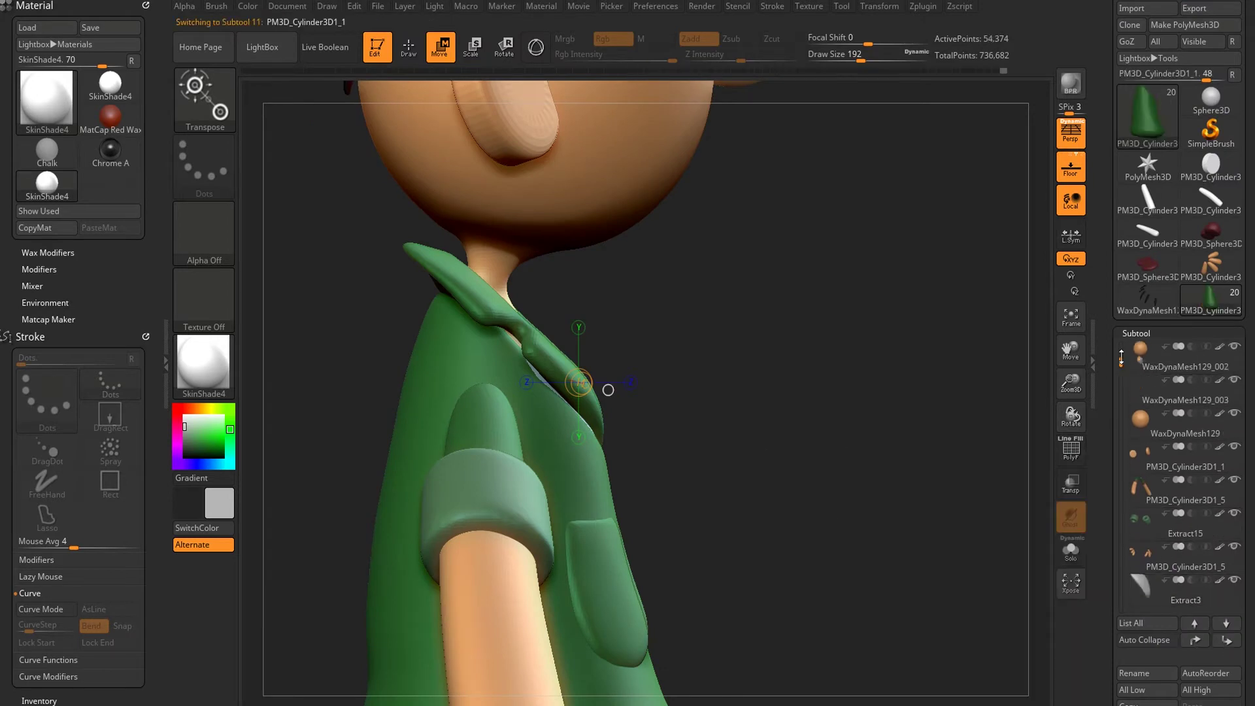
left_click(543, 377, "alt")
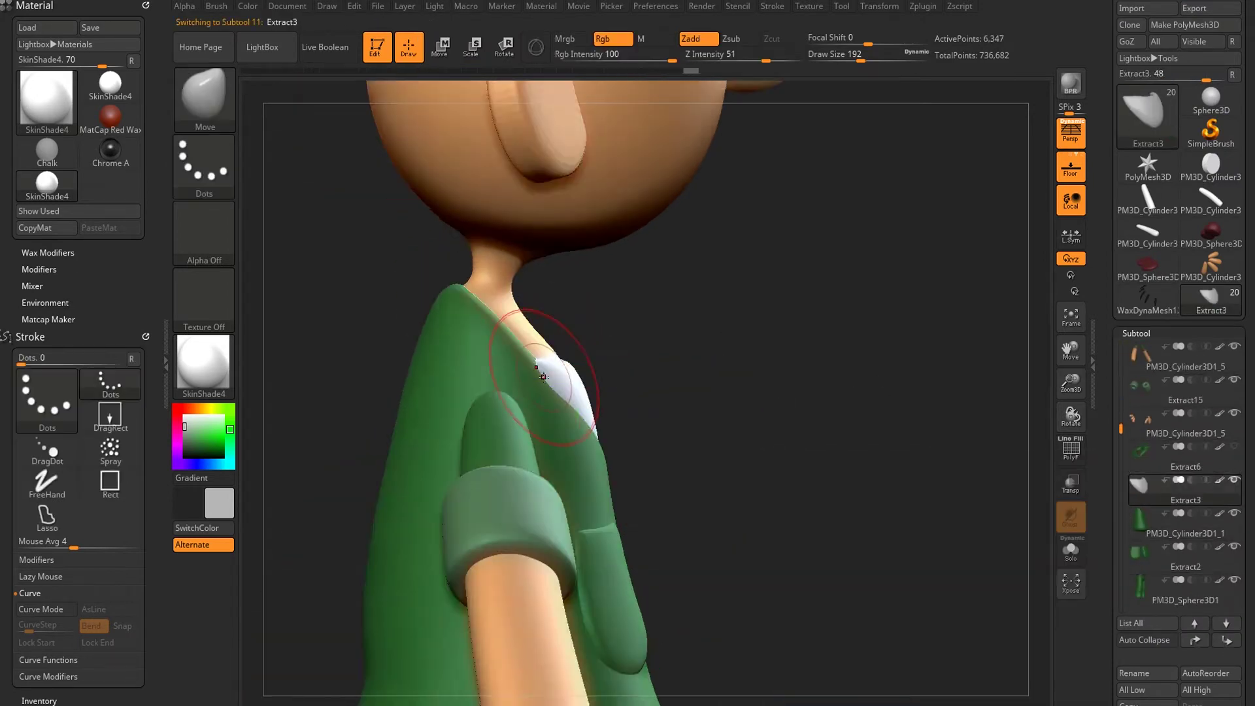
left_click_drag(543, 377, 747, 468)
mouse_move(831, 332)
left_mouse_down()
mouse_move(645, 420)
mouse_move(622, 406)
mouse_move(757, 336)
left_mouse_up()
left_click(758, 336, "alt")
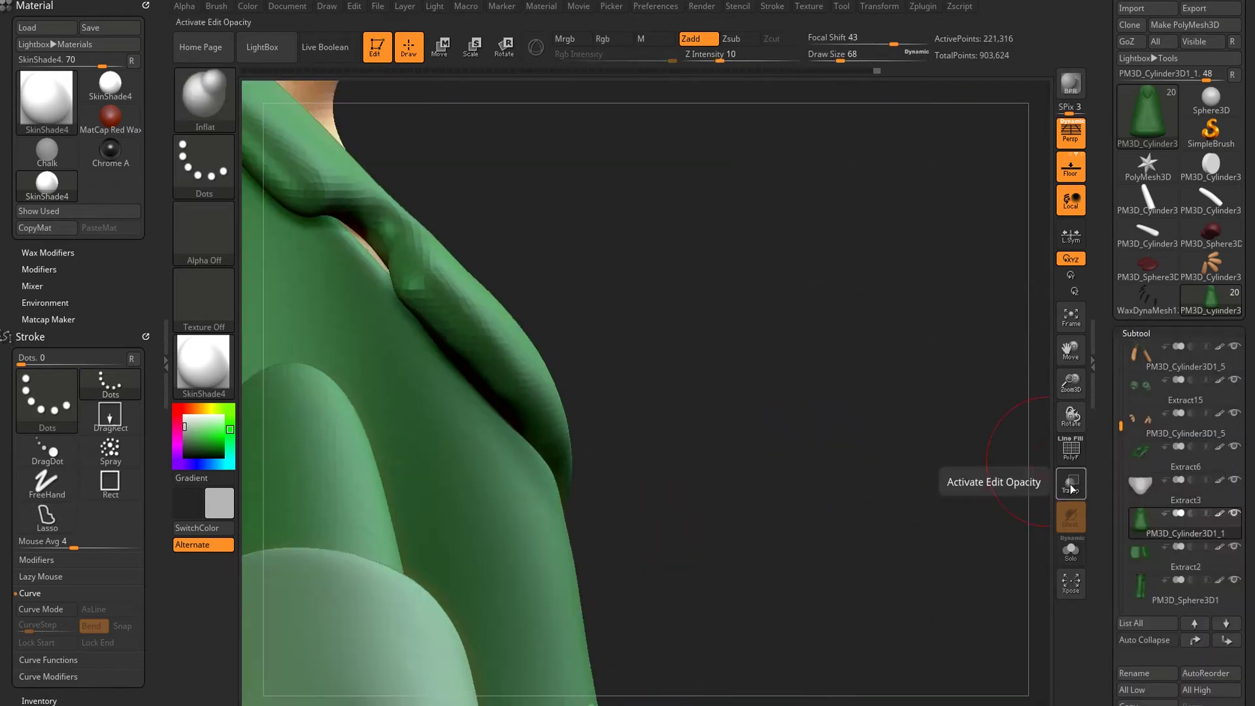
Turn on Transp, select the collar subtool and orbit to check the lapels around the V-neck.
left_click(1072, 489)
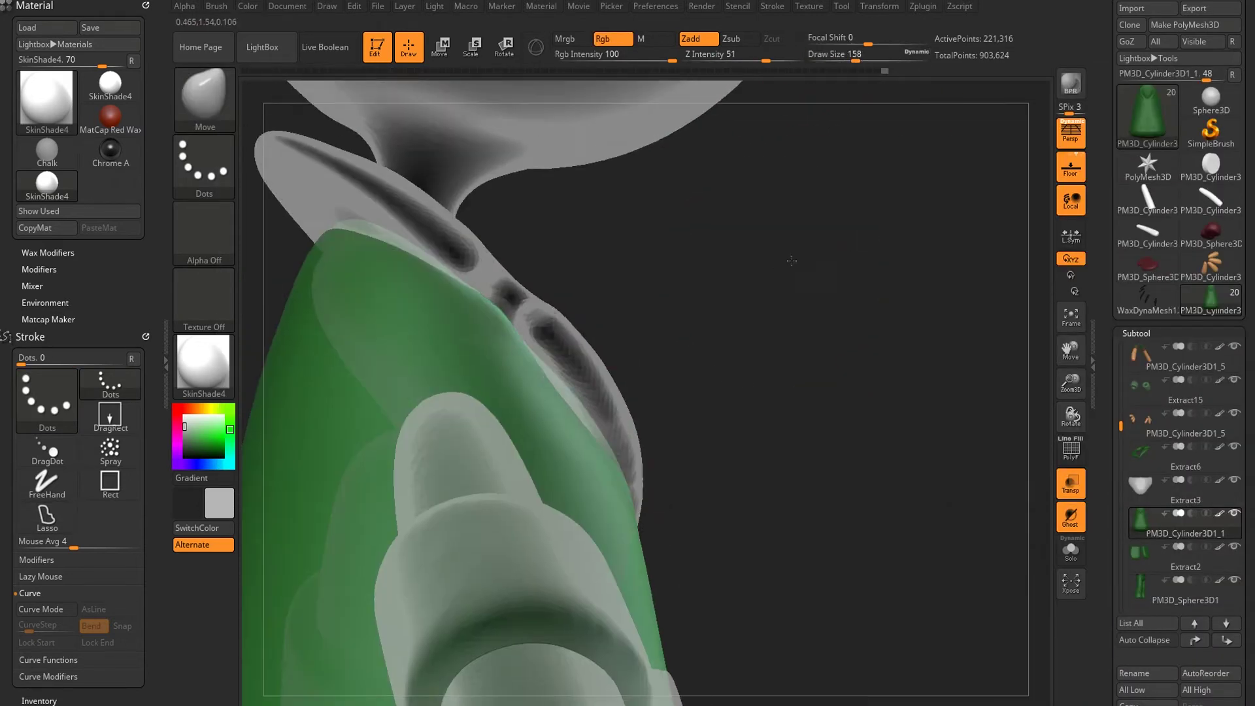
mouse_move(565, 412)
right_mouse_down()
mouse_move(540, 257)
mouse_move(589, 424)
right_mouse_up()
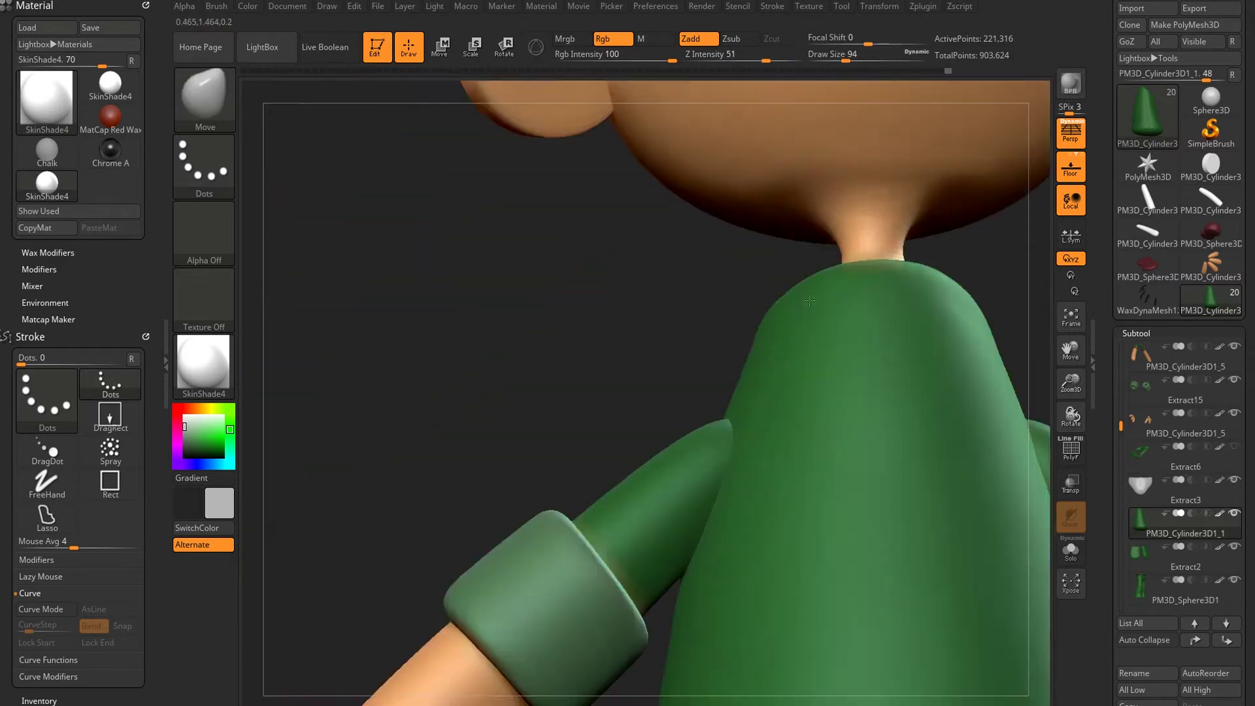
mouse_move(559, 343)
right_mouse_down()
mouse_move(993, 297)
mouse_move(855, 345)
mouse_move(885, 283)
mouse_move(606, 459)
mouse_move(916, 323)
mouse_move(599, 432)
right_mouse_up()
left_click(605, 458, "alt")
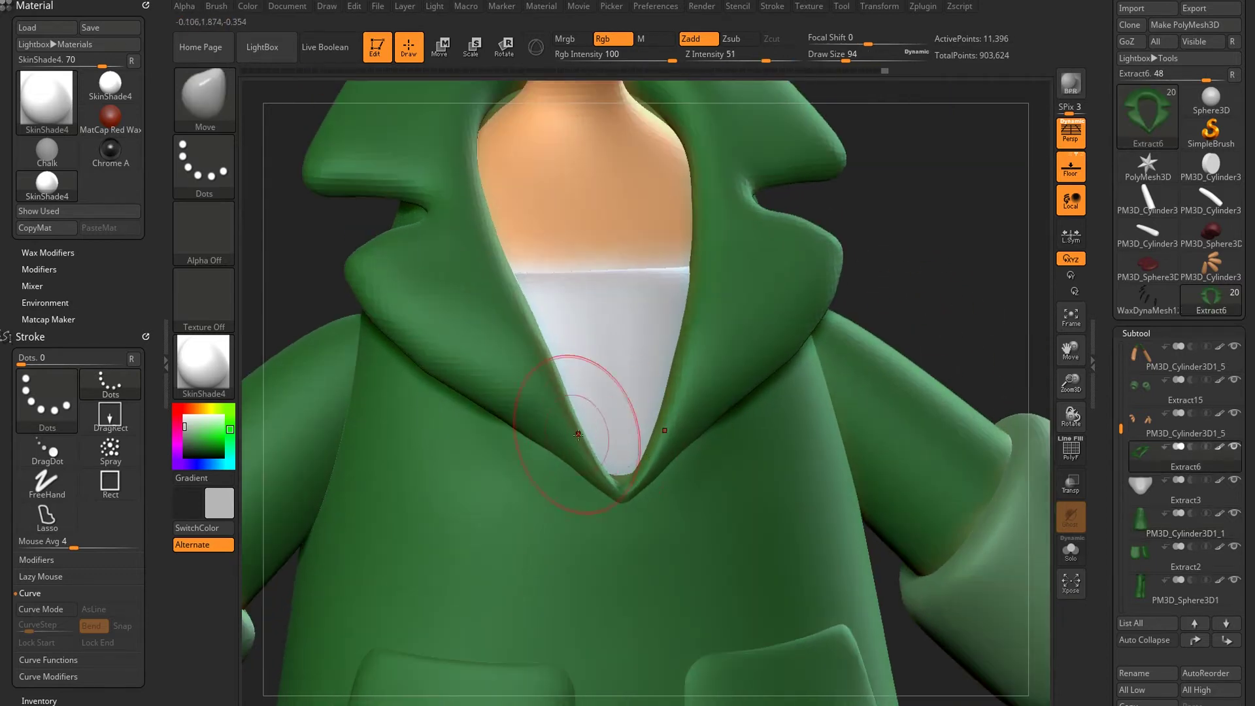
right_click_drag(531, 317, 549, 293)
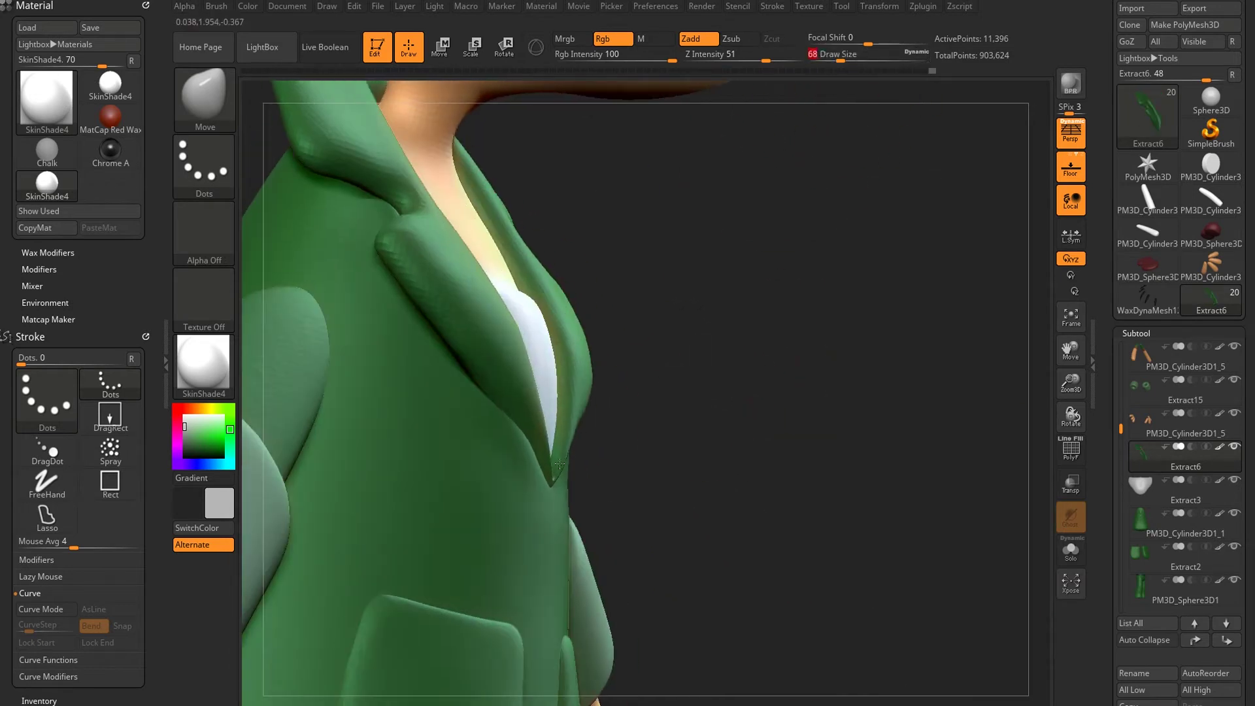
mouse_move(563, 455)
right_mouse_down()
mouse_move(553, 446)
mouse_move(639, 359)
mouse_move(868, 372)
mouse_move(896, 443)
right_mouse_up()
Carve a DamStandard seam across the top of the left chest pocket on Extract2.
key("b")
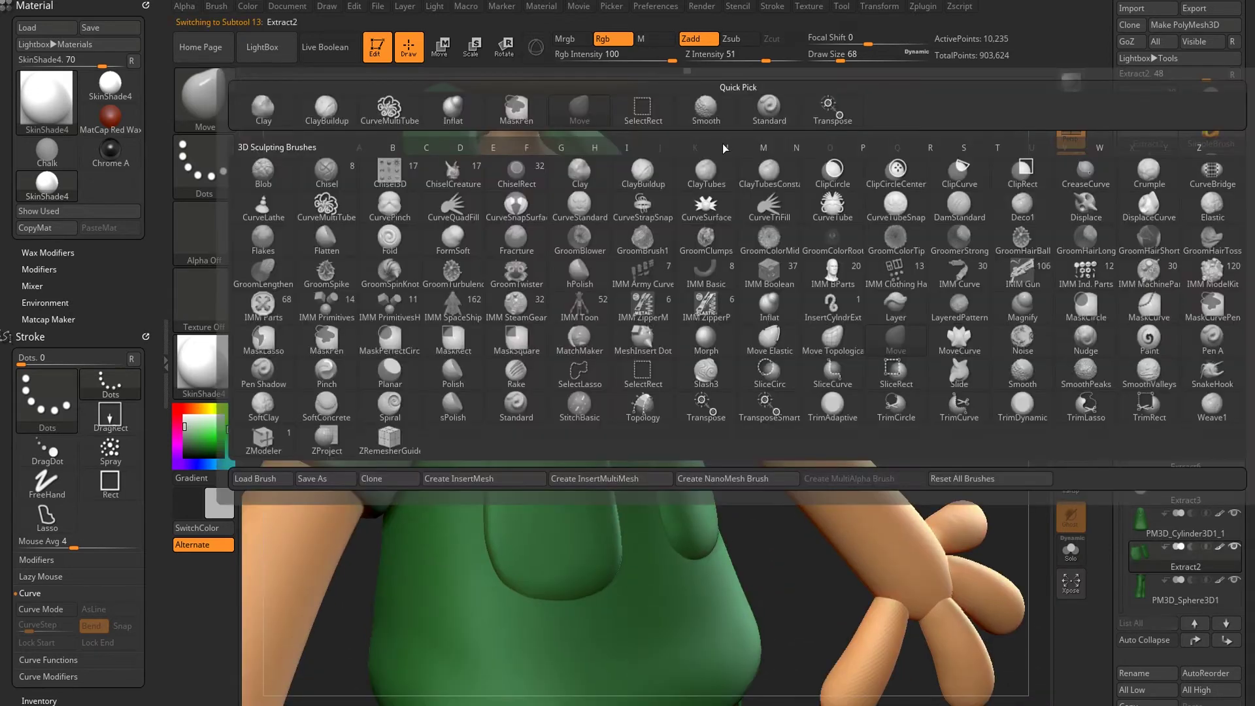
left_click(726, 487)
left_click(645, 487, "alt")
mouse_move(646, 487)
right_mouse_down("alt")
mouse_move(621, 393)
mouse_move(878, 272)
mouse_move(552, 428)
right_mouse_up("alt")
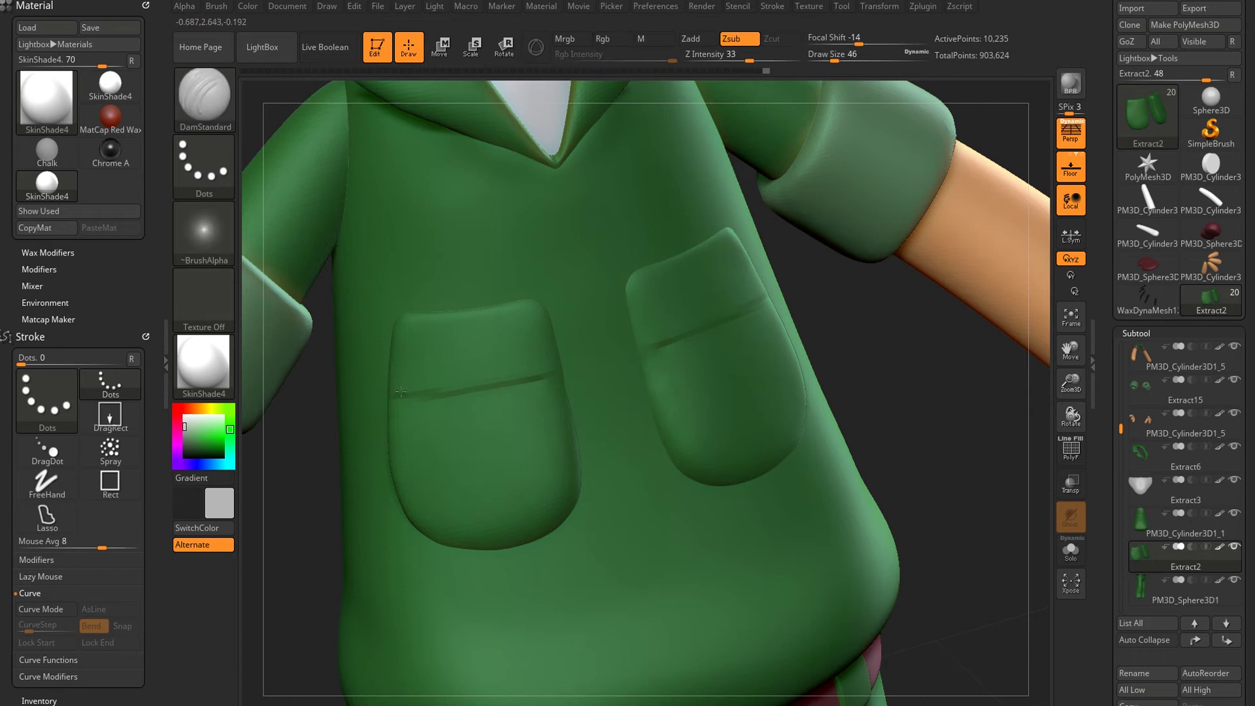
Switch to the Move brush and orbit around the torso to review the pocket seams.
mouse_move(394, 375)
right_mouse_down()
mouse_move(589, 327)
mouse_move(626, 297)
right_mouse_up()
key("b")
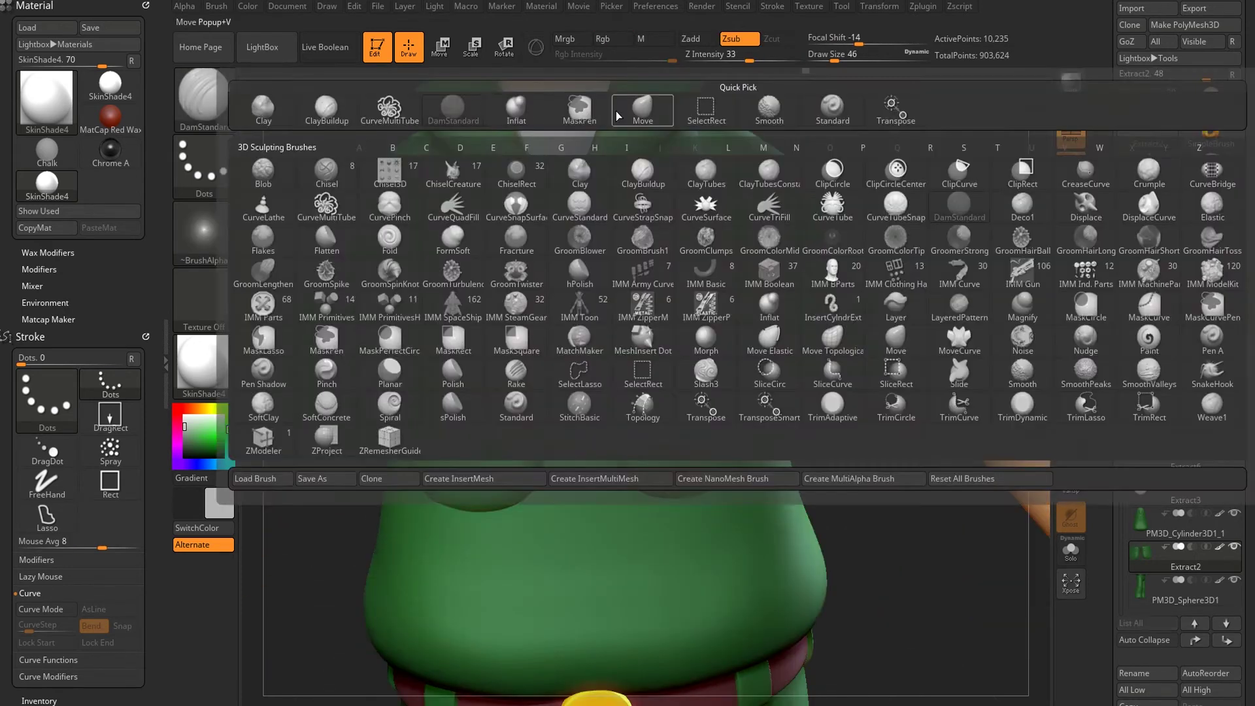
key("m")
key("v")
mouse_move(689, 399)
right_mouse_down()
mouse_move(575, 418)
mouse_move(381, 414)
right_mouse_up()
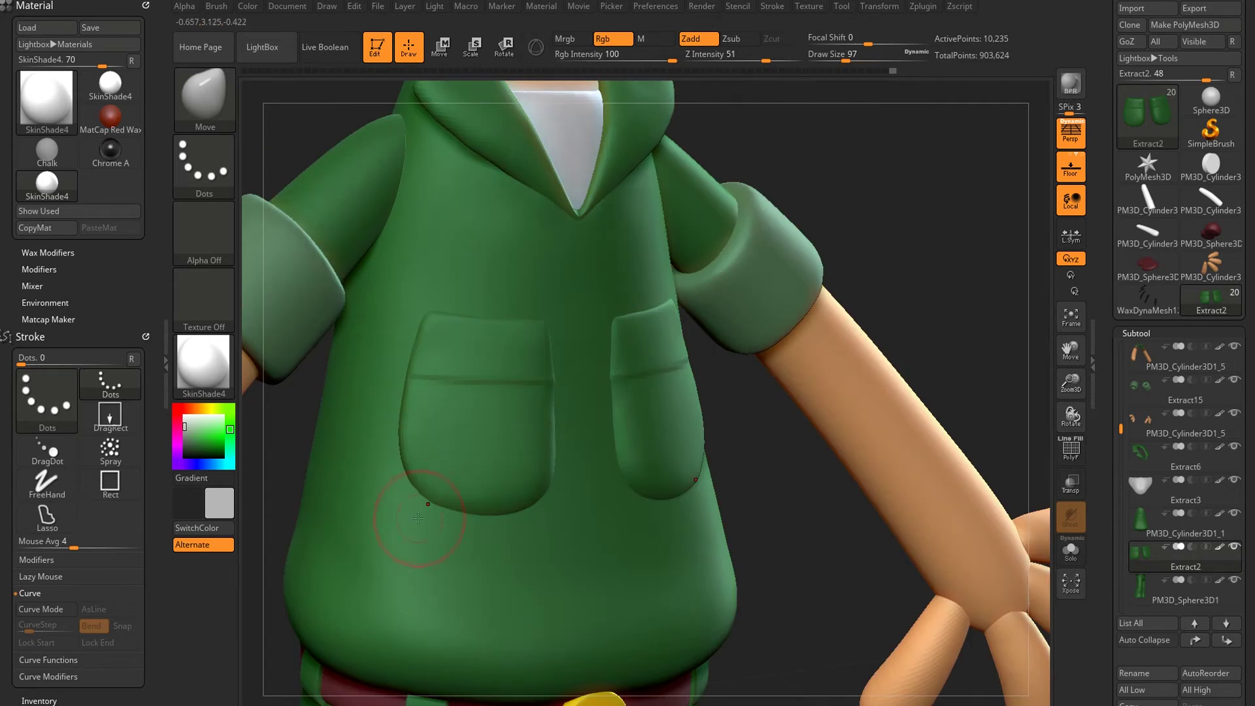
right_click_drag(418, 518, 559, 499)
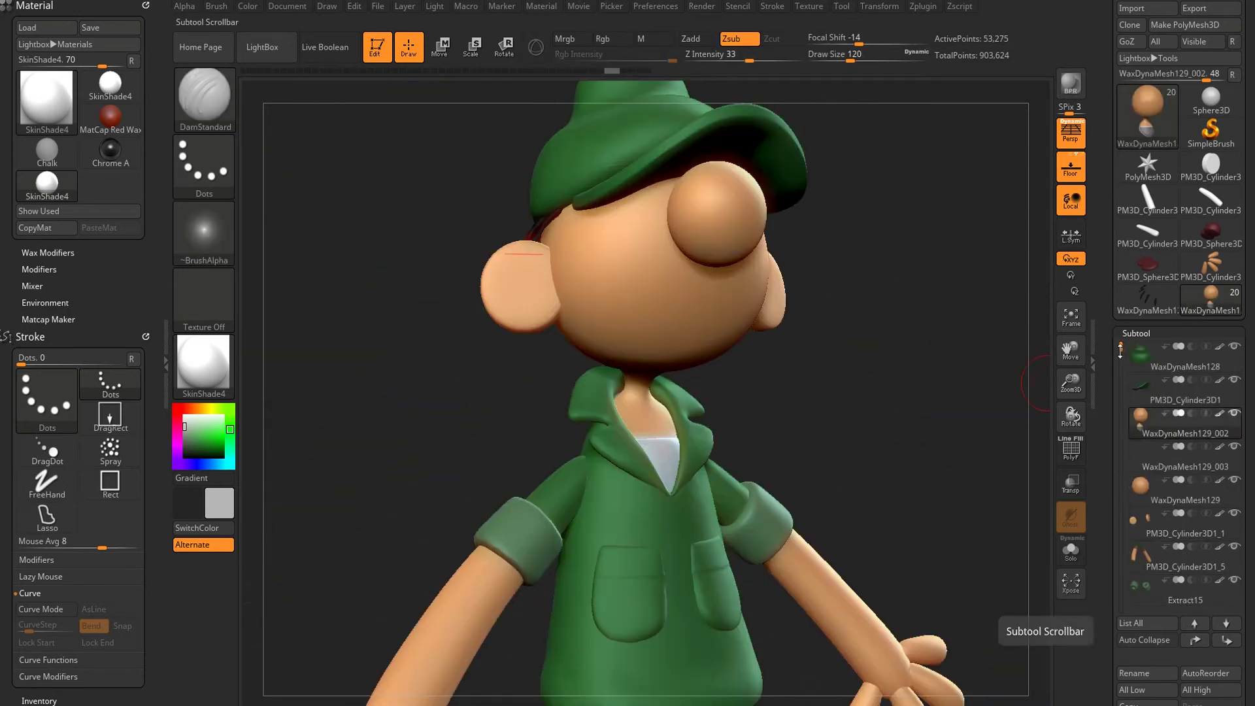
Select the head subtool, sample its skin colour, and turn it to side profile.
right_click_drag(835, 392, 885, 347)
left_click_drag(1120, 350, 1120, 363)
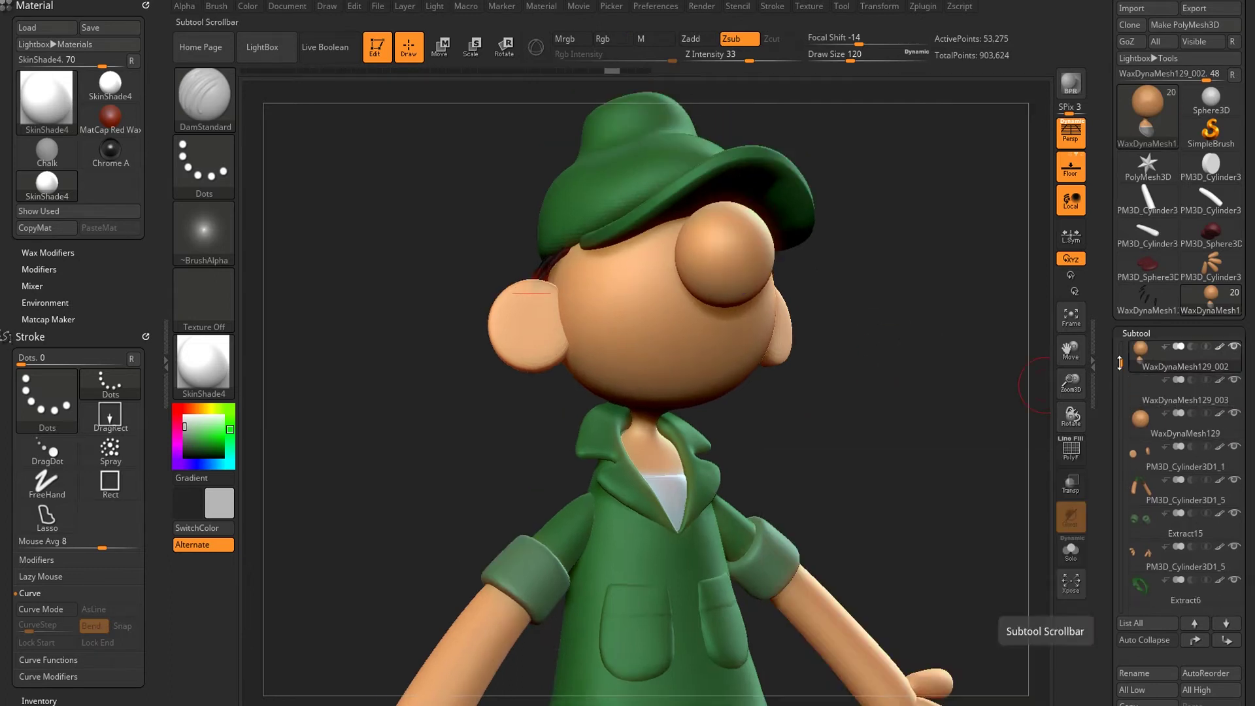
left_click(570, 378, "alt")
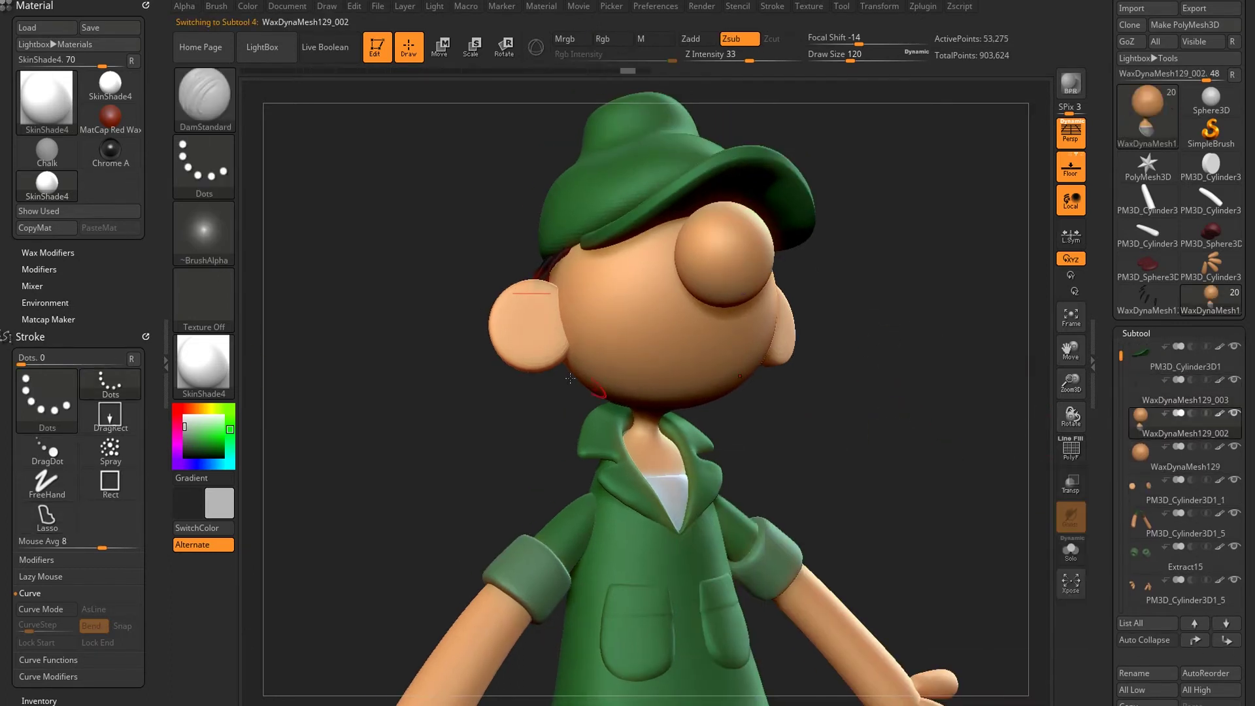
key("c")
left_click_drag(915, 327, 942, 327)
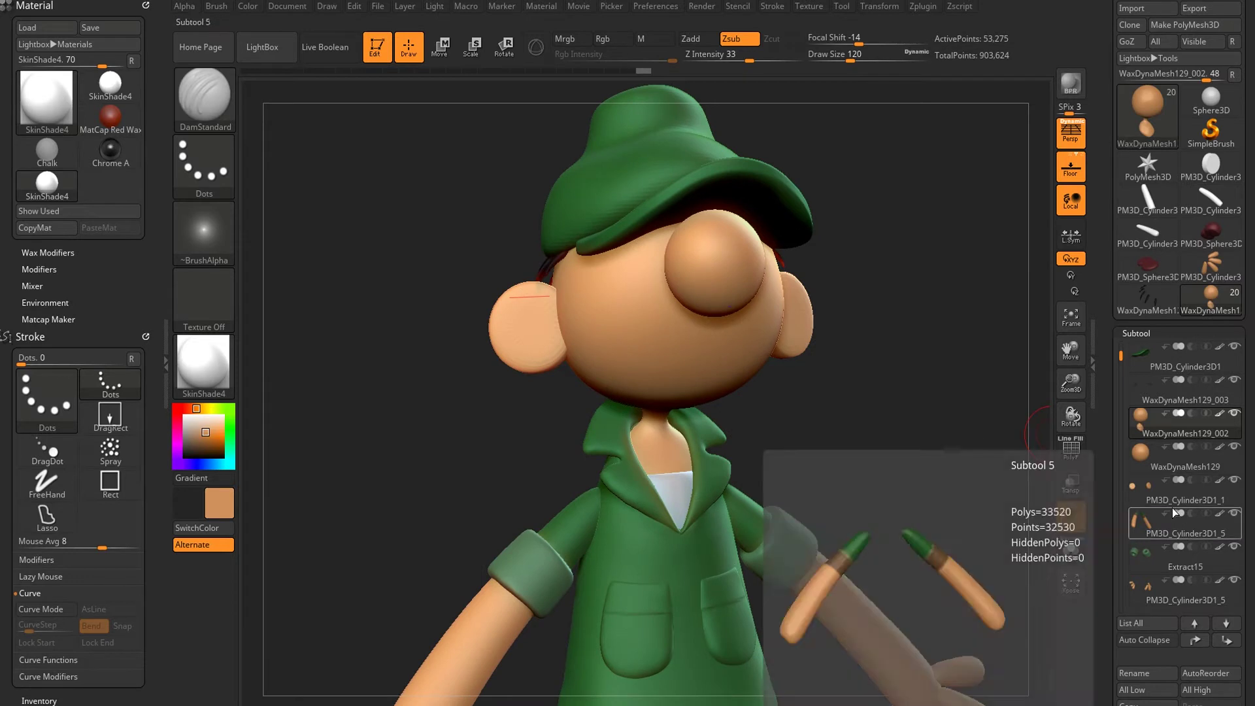
left_click_drag(948, 392, 909, 339)
Select the nose and reposition it with a Transpose move line in non-perspective view.
left_click(758, 365, "alt")
key("w")
left_click_drag(746, 320, 923, 302)
mouse_move(981, 392)
left_mouse_down()
mouse_move(916, 393)
mouse_move(980, 392)
left_mouse_up()
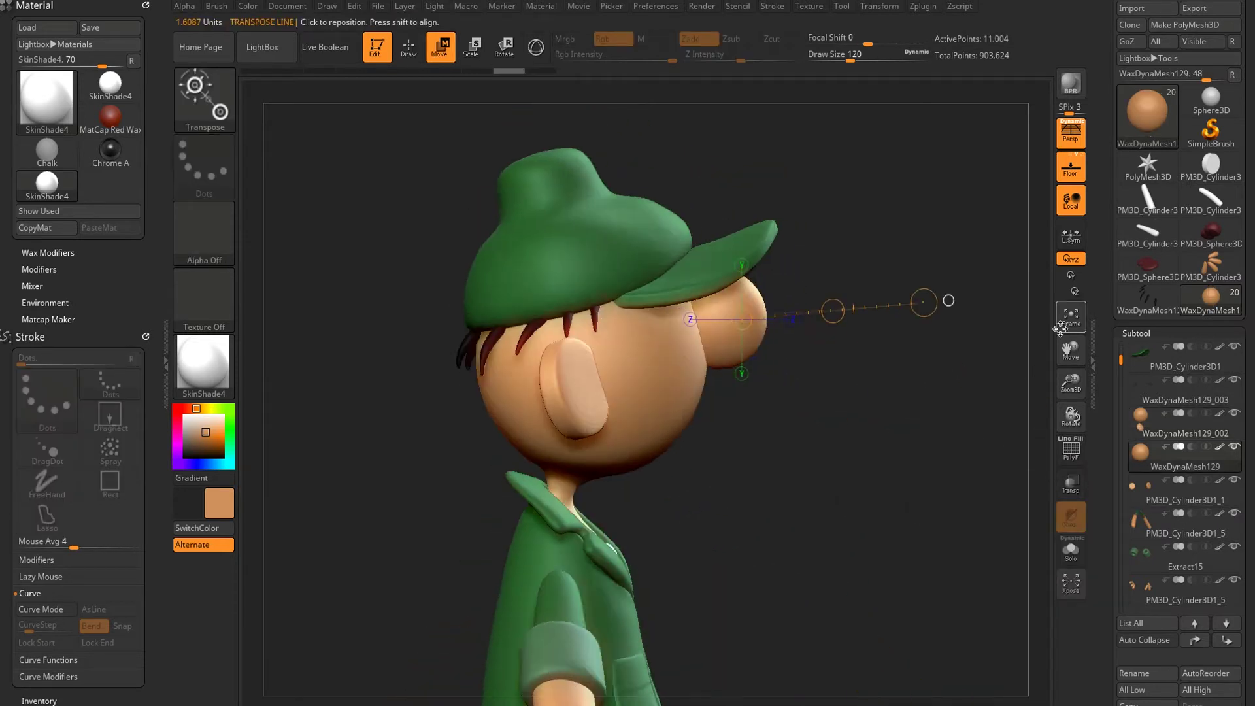
key("p")
left_click_drag(745, 320, 759, 138)
mouse_move(883, 360)
left_mouse_down()
mouse_move(1018, 360)
mouse_move(981, 366)
left_mouse_up()
Merge the nose down into the head and check the result.
left_click(1132, 643)
left_click(948, 608)
key("q")
mouse_move(948, 457)
left_mouse_down()
mouse_move(927, 431)
mouse_move(961, 367)
left_mouse_up()
Clear the head's mask, set DynaMesh resolution to 256 and remesh head and nose together.
left_click(204, 163, "ctrl")
left_click(353, 183, "ctrl")
left_click_drag(856, 202, 940, 288, "ctrl")
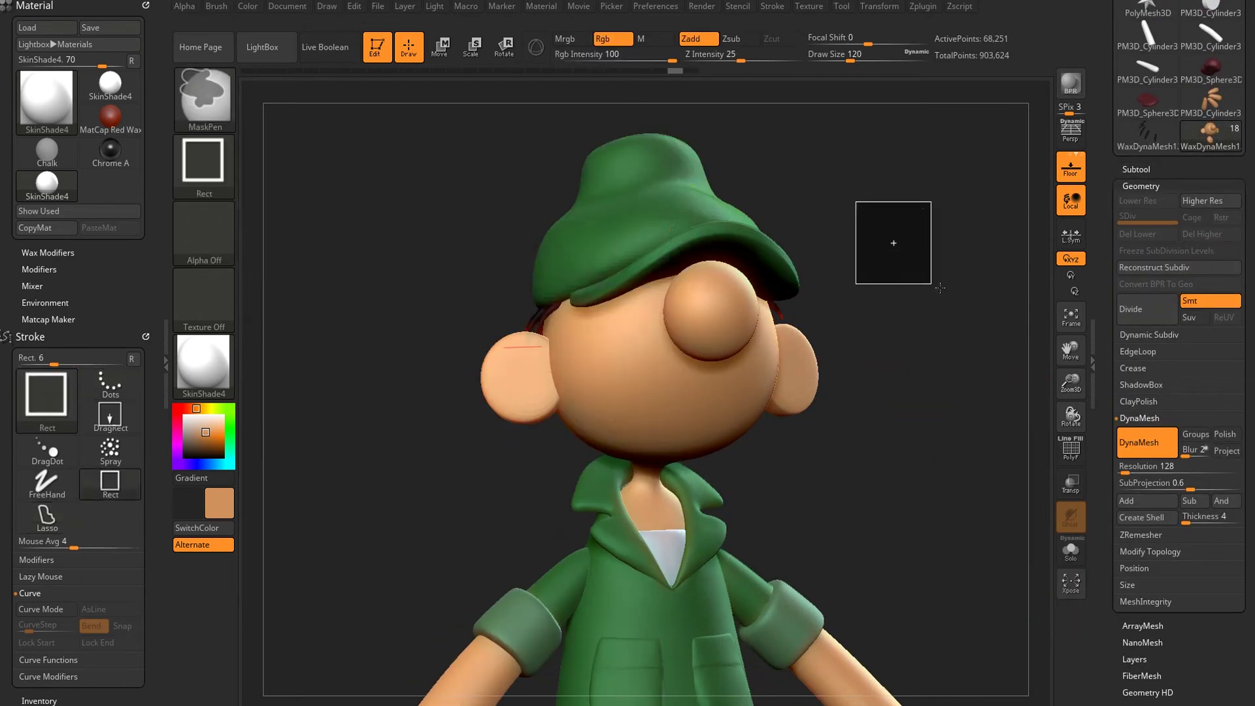
left_click_drag(1122, 472, 1127, 472)
left_click_drag(916, 373, 942, 392, "ctrl")
mouse_move(850, 425)
left_mouse_down()
mouse_move(575, 401)
mouse_move(645, 322)
mouse_move(903, 286)
left_mouse_up()
Inspect the remeshed head with the polygon wireframe, then hide it and restore perspective.
key("w")
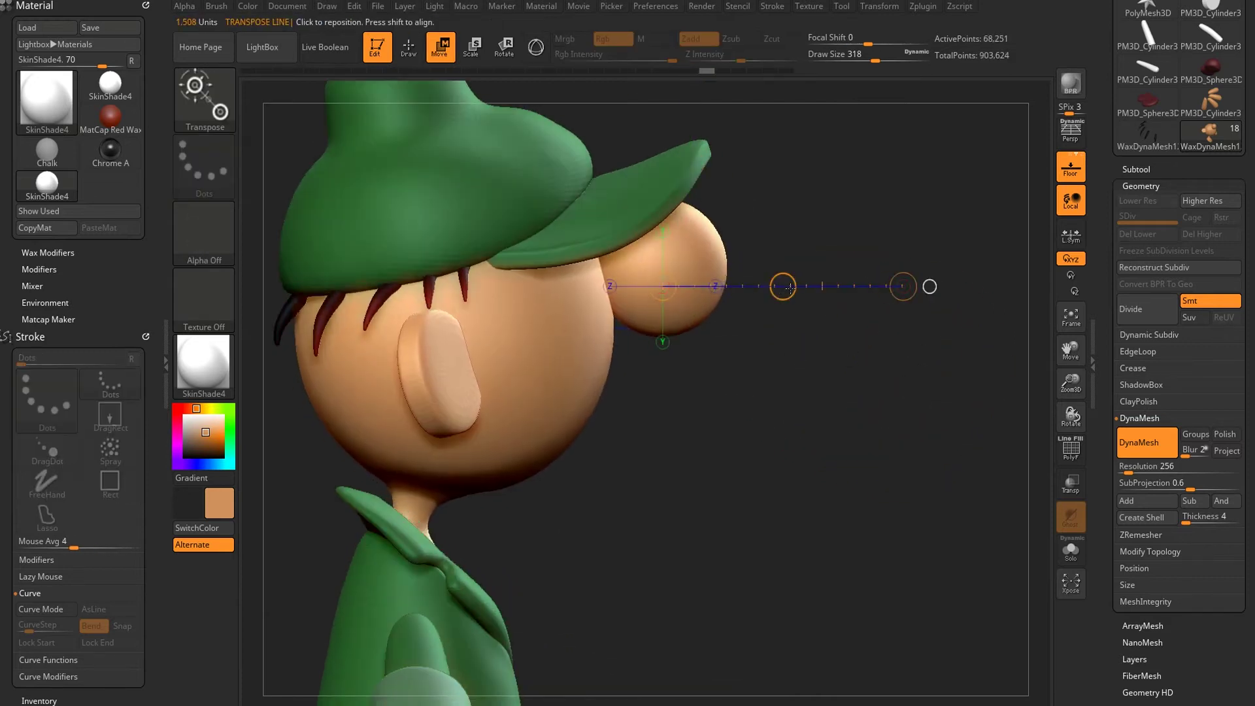
key("shift+f")
left_click(1137, 169)
left_click(1072, 449)
left_click(1073, 449)
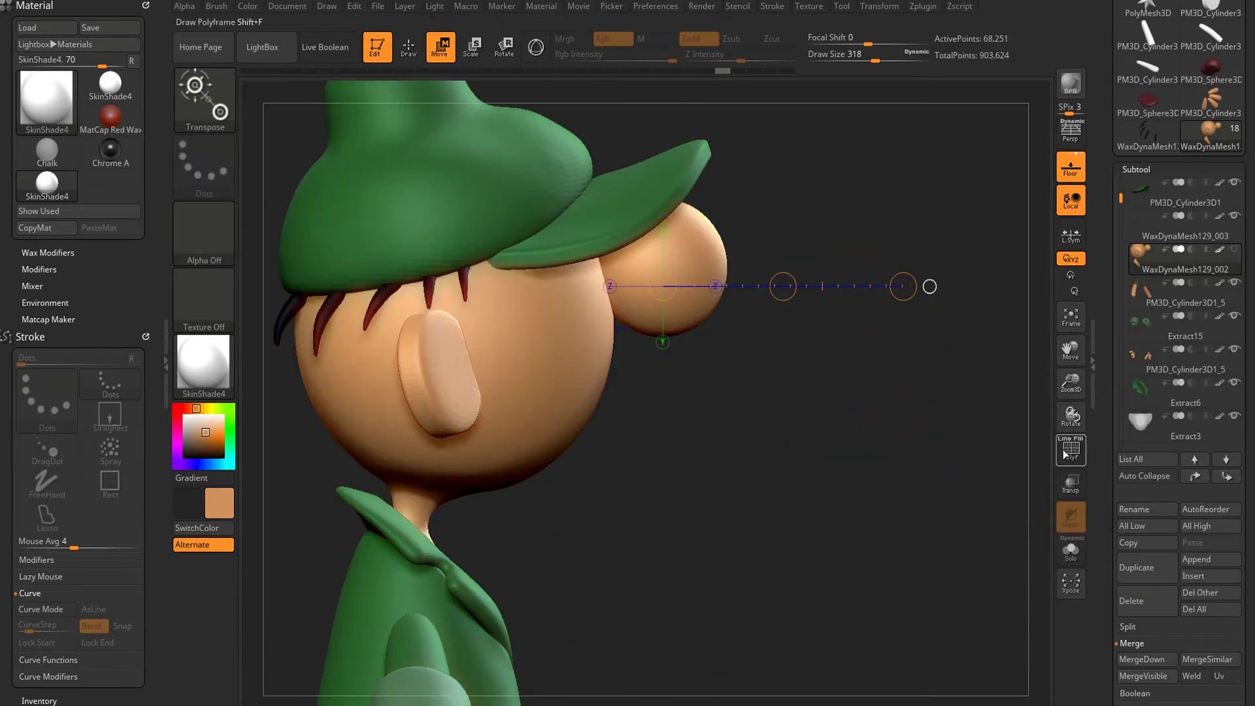
left_click_drag(850, 457, 654, 425)
key("p")
key("q")
mouse_move(422, 350)
right_mouse_down()
mouse_move(611, 325)
mouse_move(682, 242)
mouse_move(627, 301)
mouse_move(569, 406)
mouse_move(496, 408)
right_mouse_up()
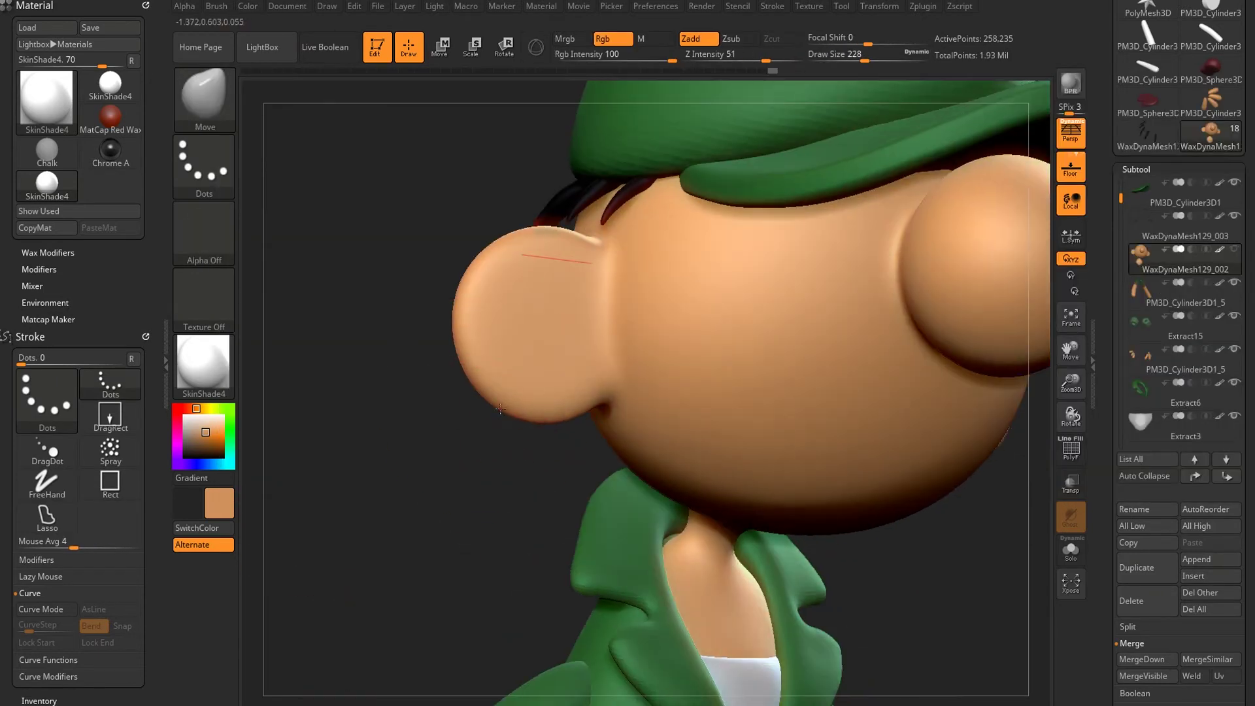
Turn the head to side profile and choose the Clay brush for the ear.
right_click_drag(590, 419, 719, 327)
key("b")
left_click(770, 304)
key("b")
left_click(338, 111)
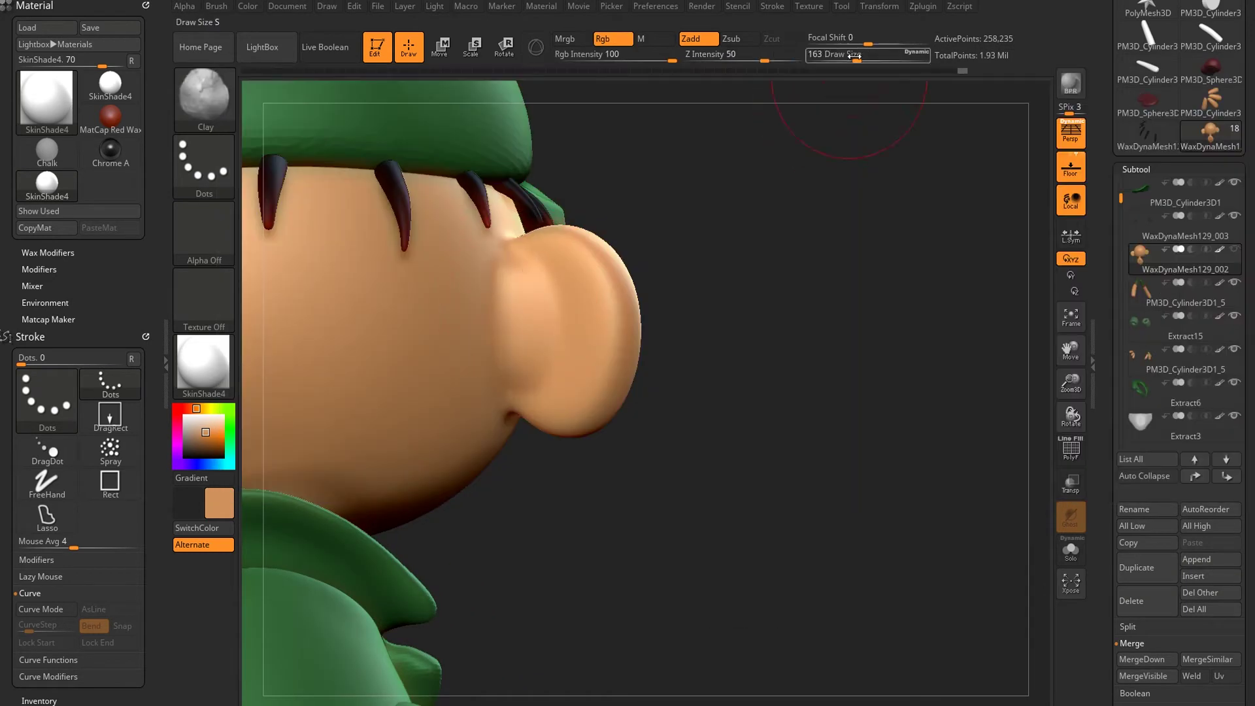
right_click_drag(496, 291, 519, 258)
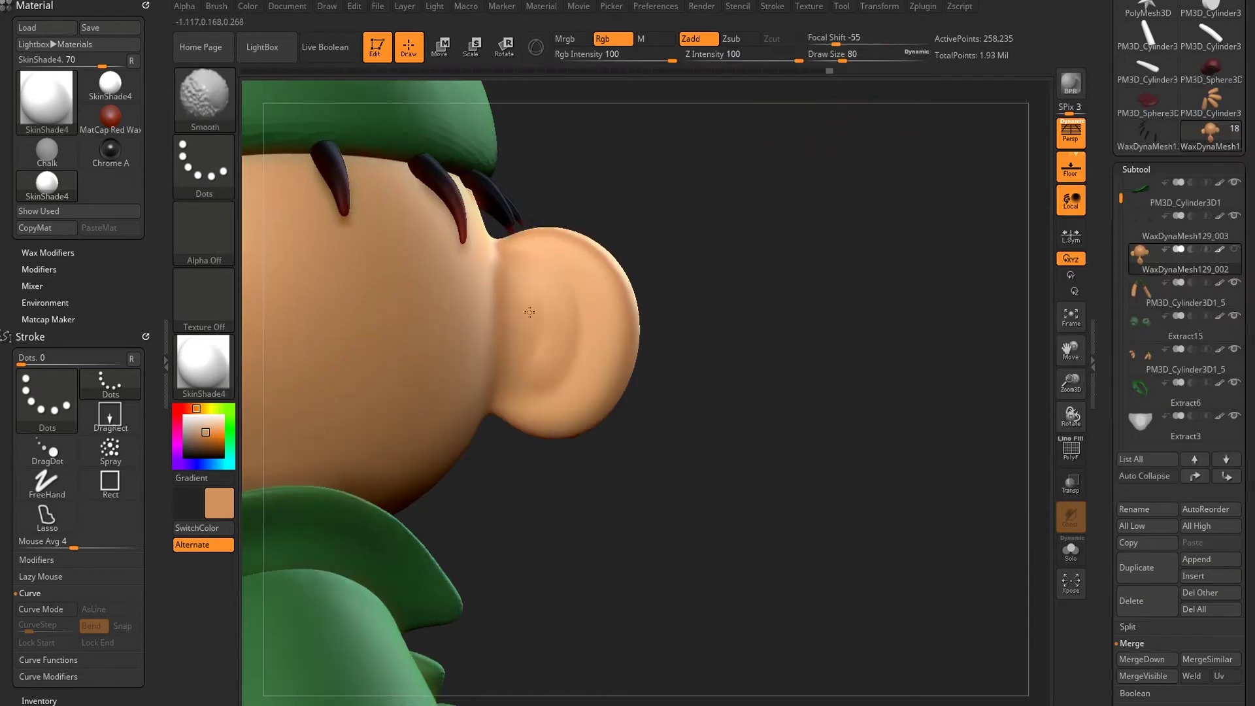
right_click_drag(547, 314, 812, 82)
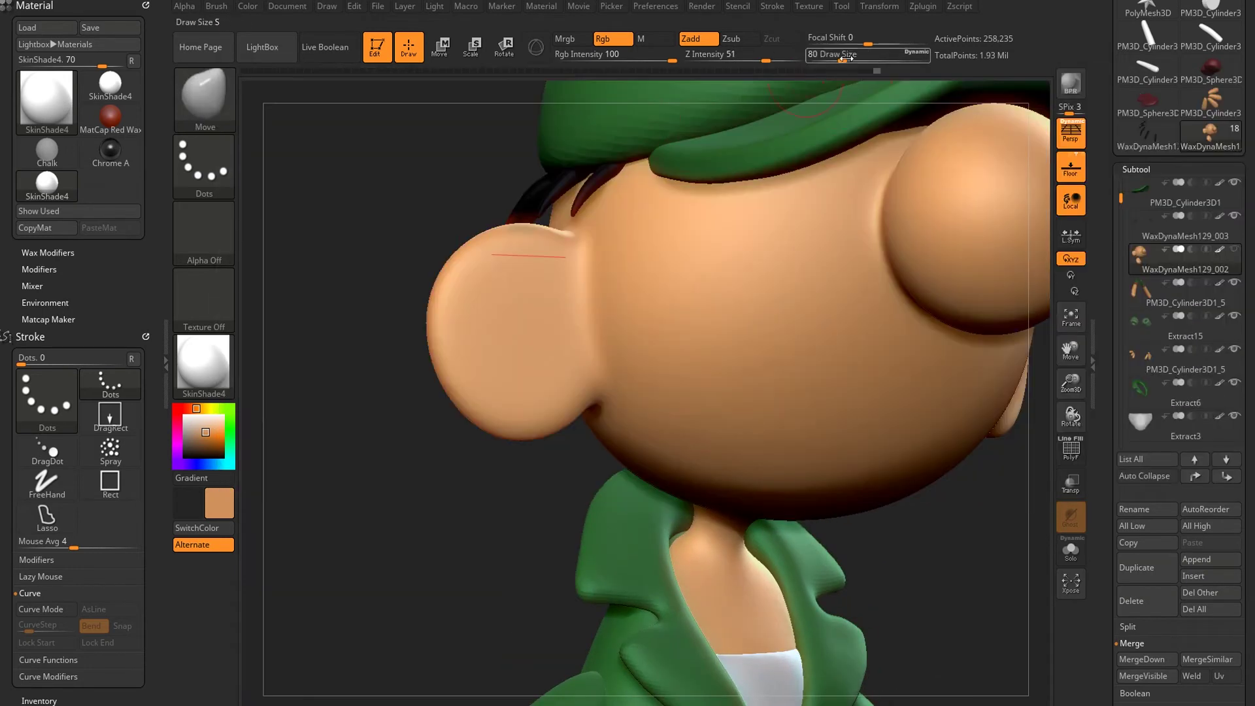
Carve the inner ear curve with DamStandard at a smaller size and smooth it.
key("b")
key("d")
key("s")
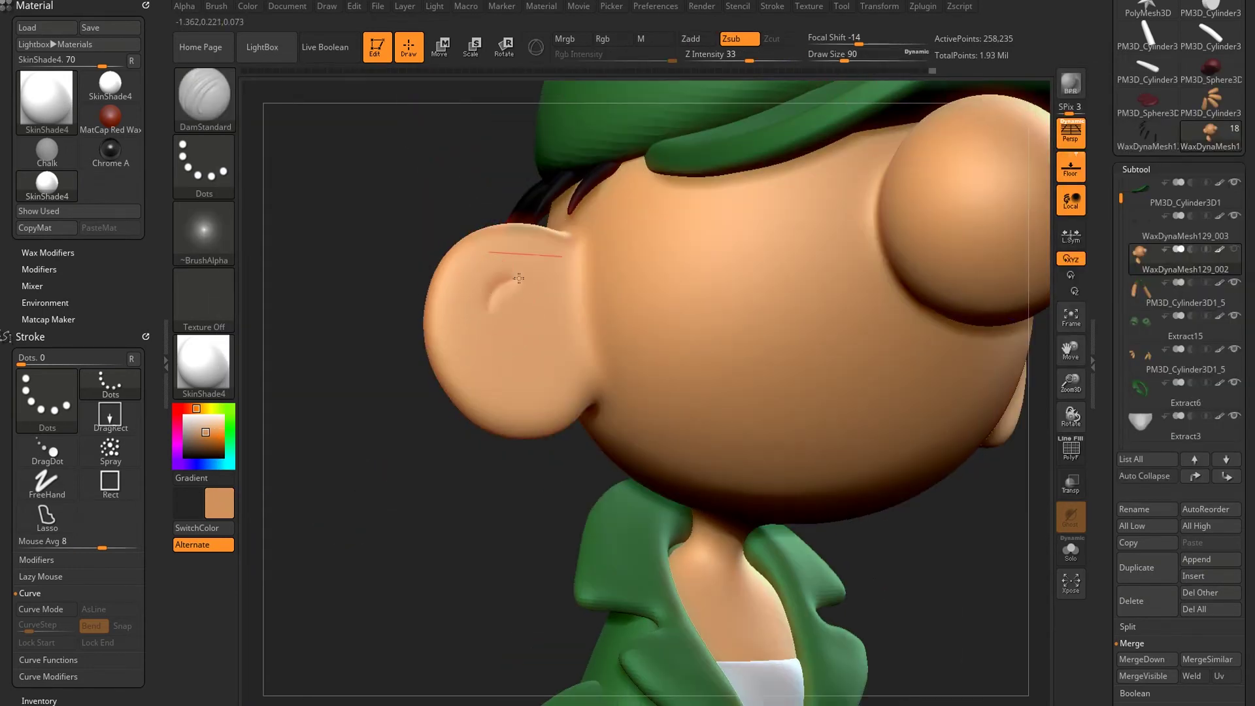
mouse_move(550, 285)
right_mouse_down()
mouse_move(396, 420)
mouse_move(541, 471)
right_mouse_up()
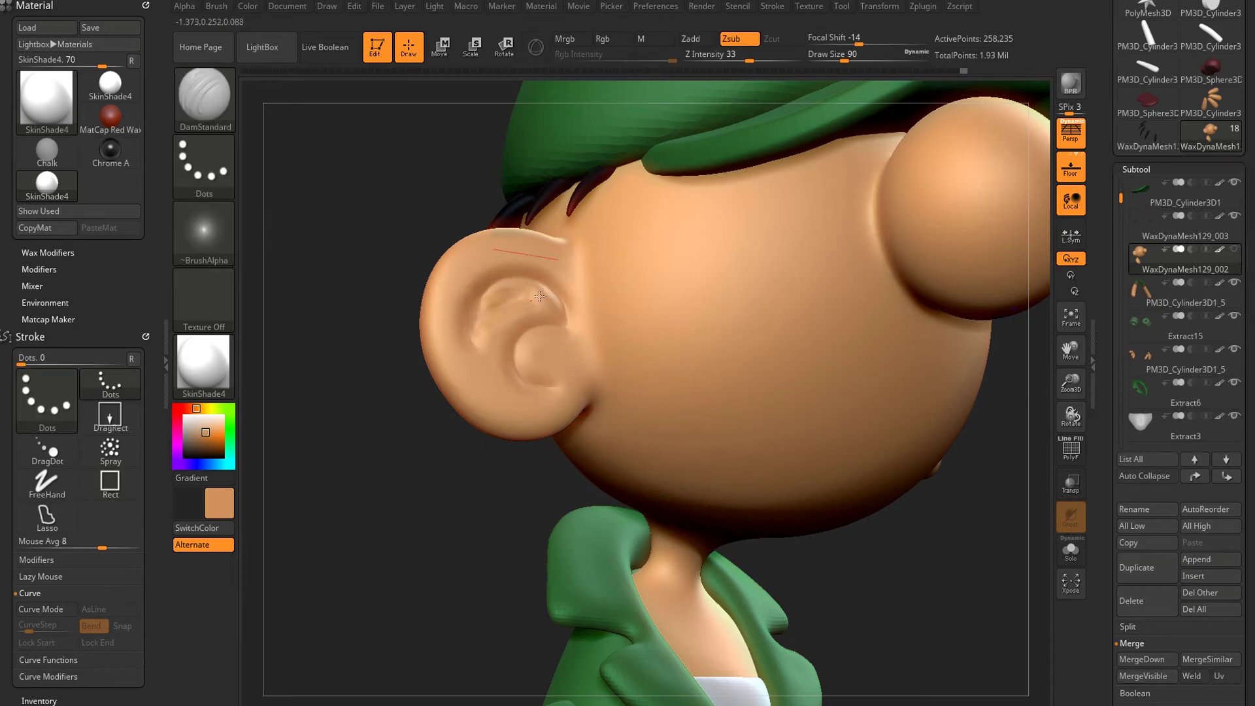
right_click_drag(539, 296, 558, 319)
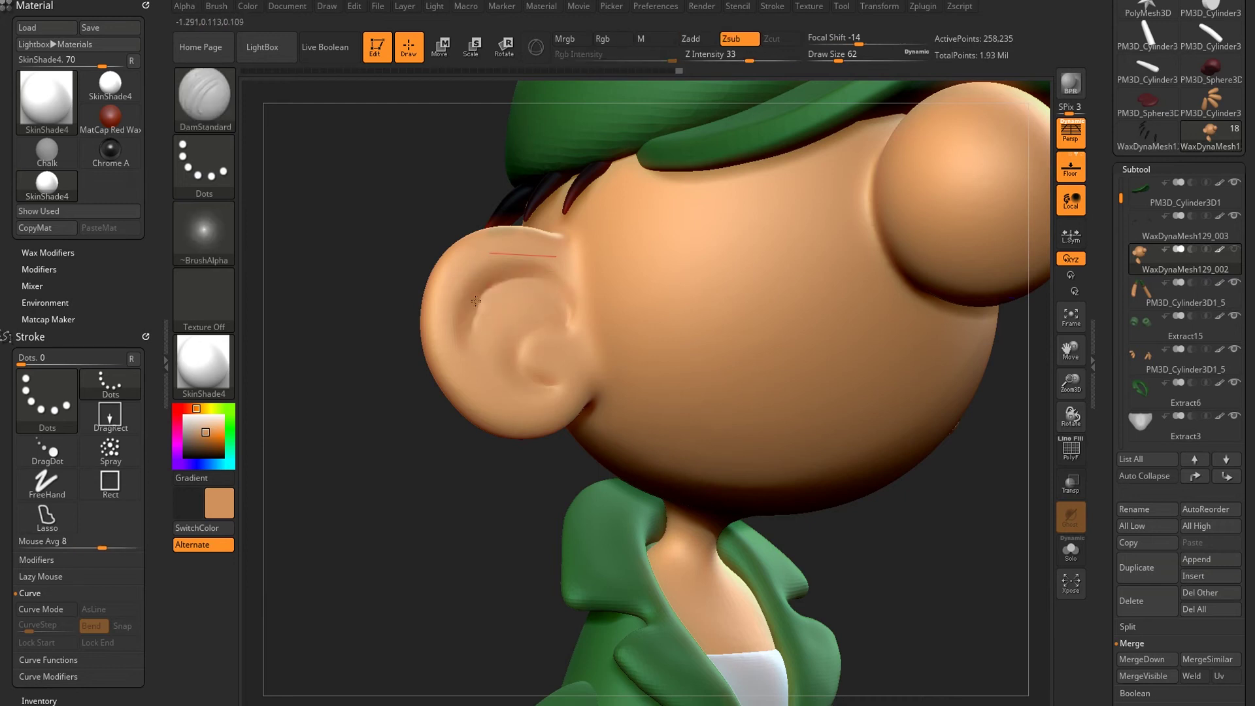
key("shift")
mouse_move(507, 321)
right_mouse_down()
mouse_move(535, 280)
mouse_move(480, 372)
right_mouse_up()
Reshape the inner ear surface with the Move, Inflat and Clay brushes.
key("b")
key("m")
key("v")
mouse_move(561, 328)
right_mouse_down()
mouse_move(800, 495)
mouse_move(546, 341)
mouse_move(597, 289)
right_mouse_up()
key("b")
key("i")
key("n")
key("b")
key("c")
key("l")
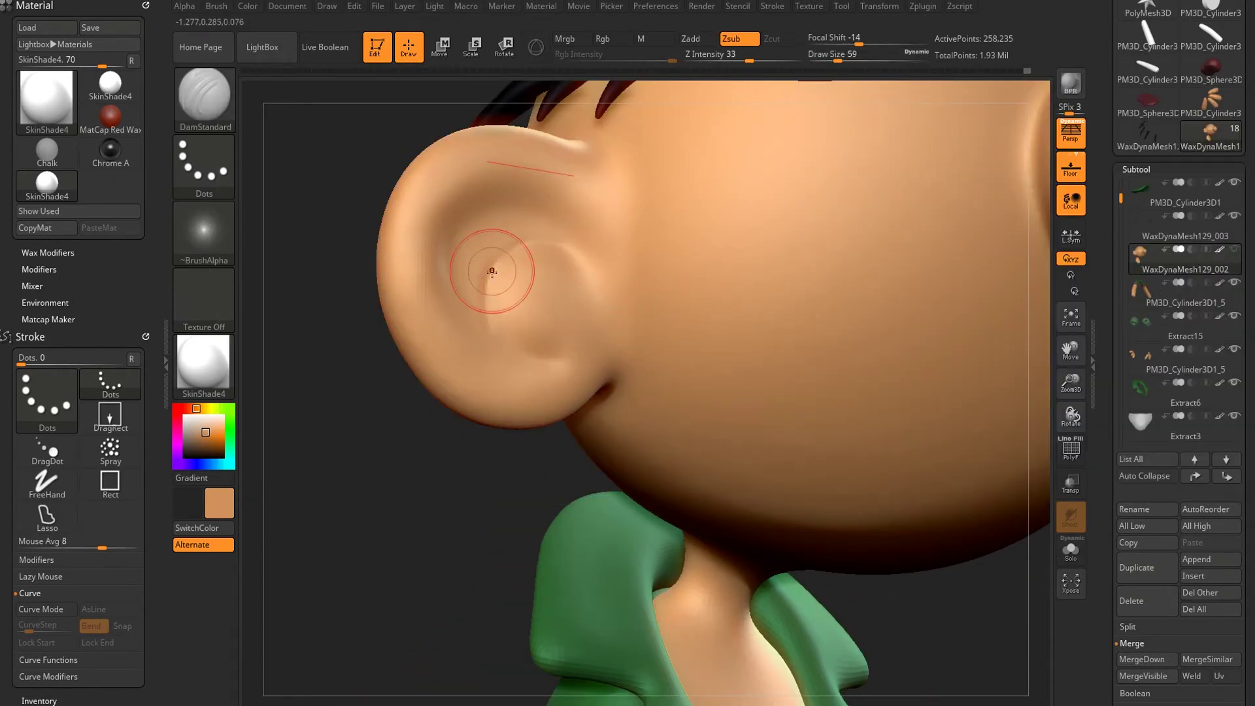
left_click_drag(491, 272, 532, 355, "shift")
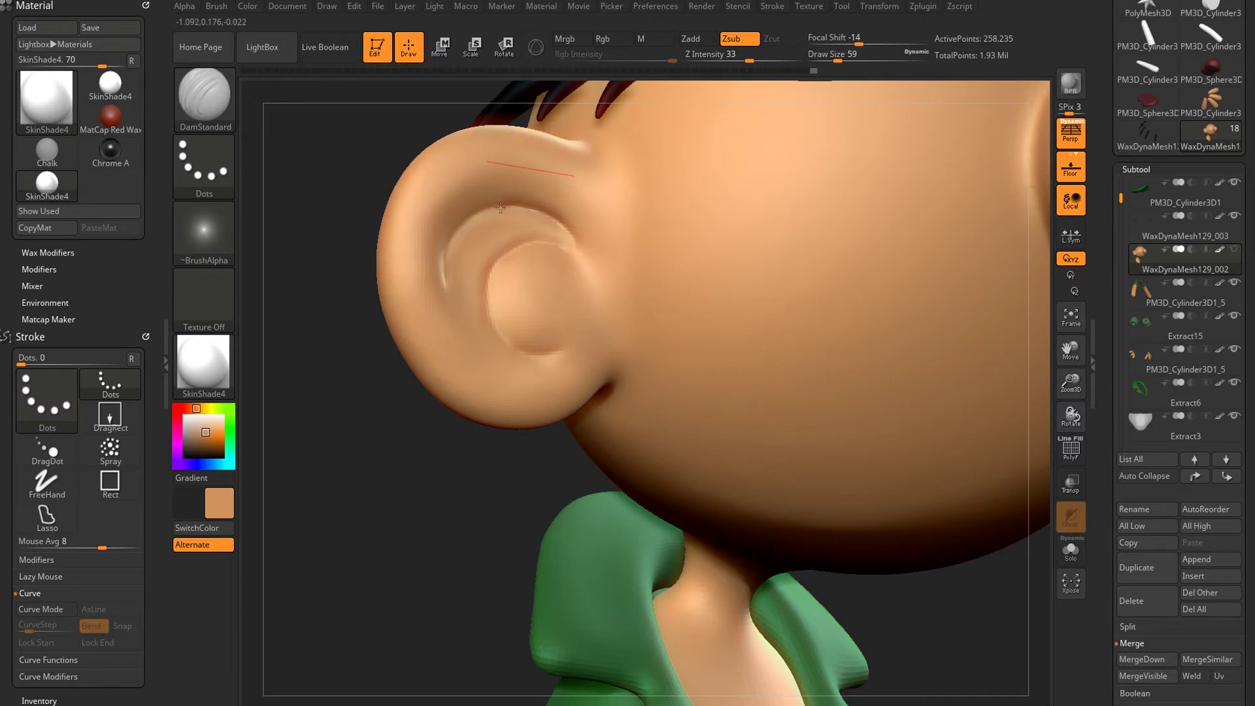
left_click_drag(839, 56, 832, 57)
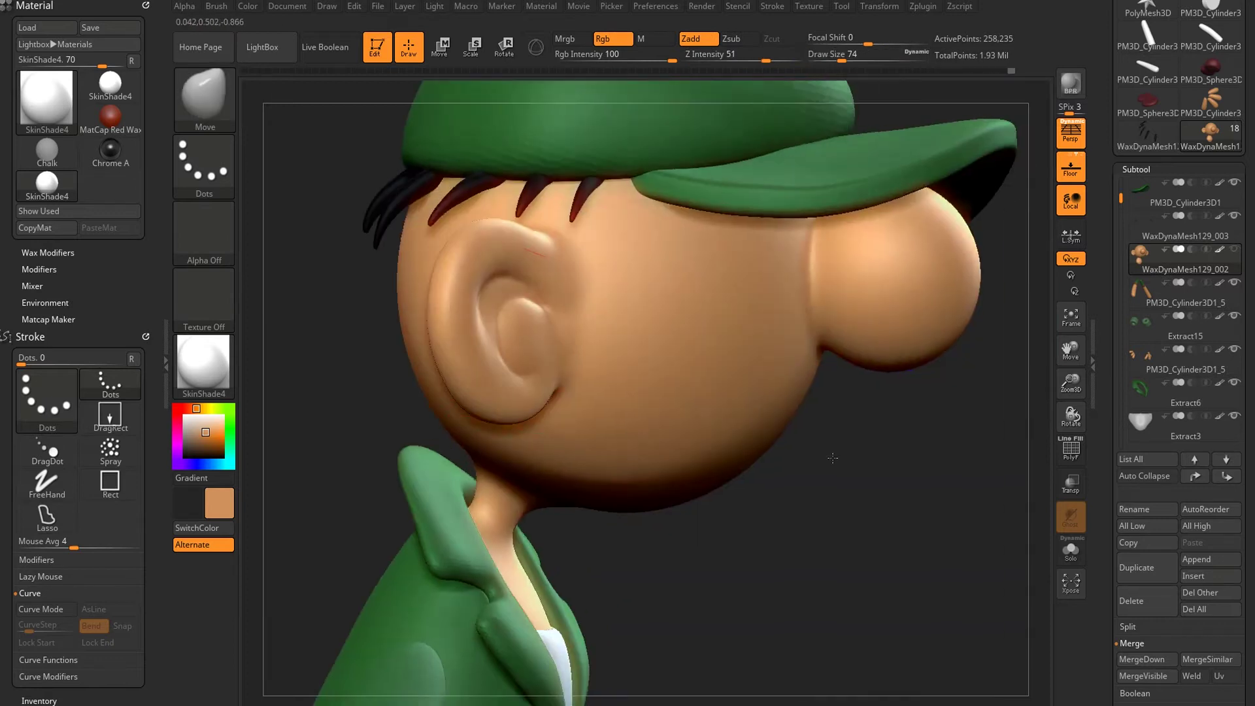
Orbit around the head, then turn on Solo so only the head subtool shows.
right_click_drag(475, 303, 525, 362)
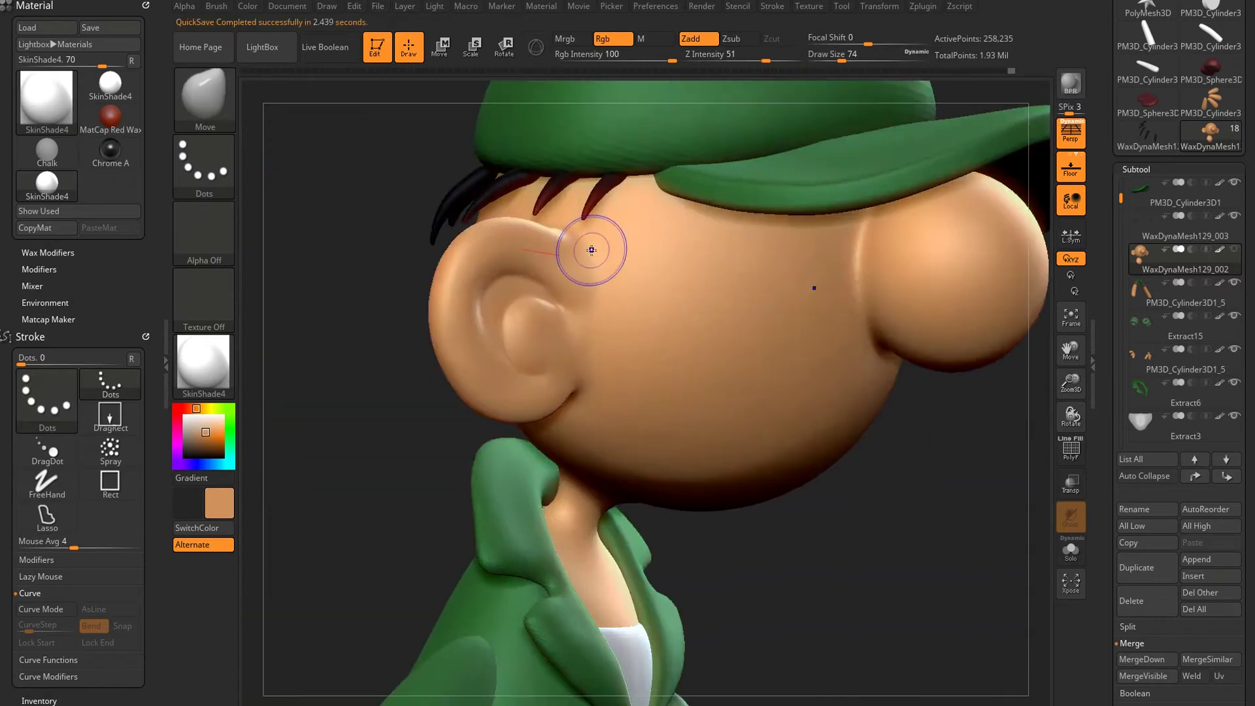
right_click_drag(554, 259, 664, 351)
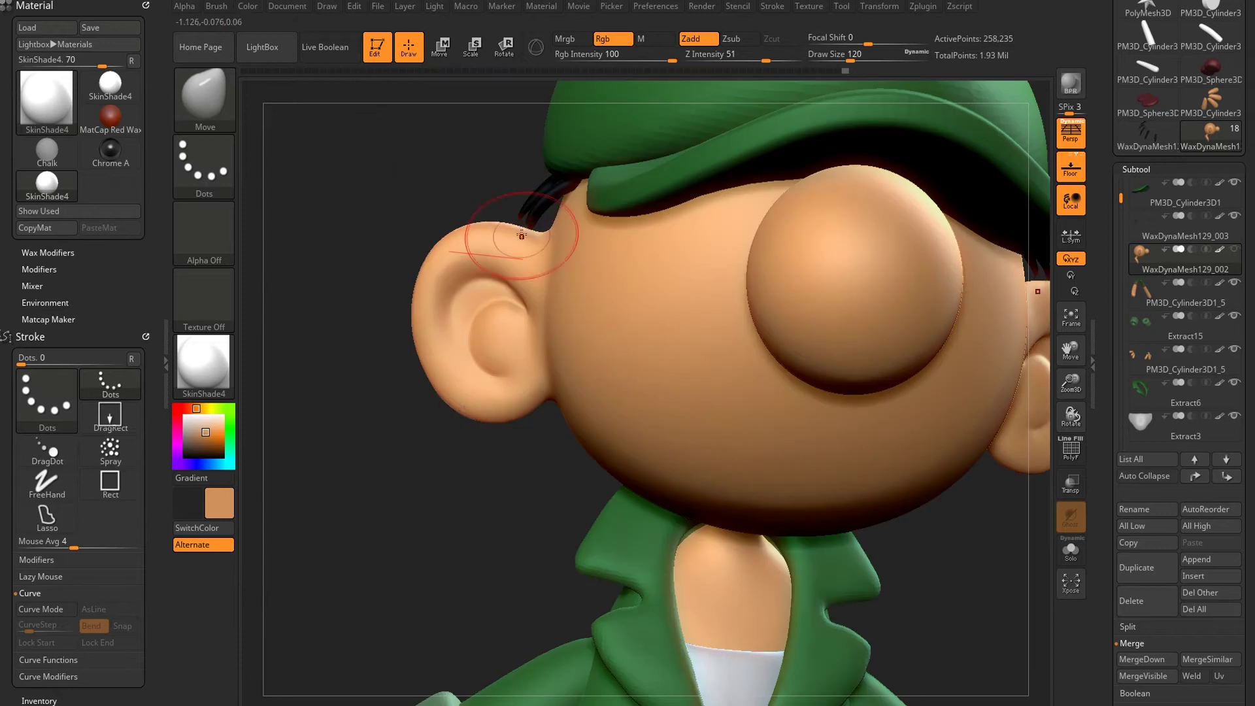
key("f")
mouse_move(367, 356)
right_mouse_down("ctrl")
mouse_move(555, 271)
mouse_move(497, 340)
mouse_move(534, 316)
right_mouse_up("ctrl")
key("f")
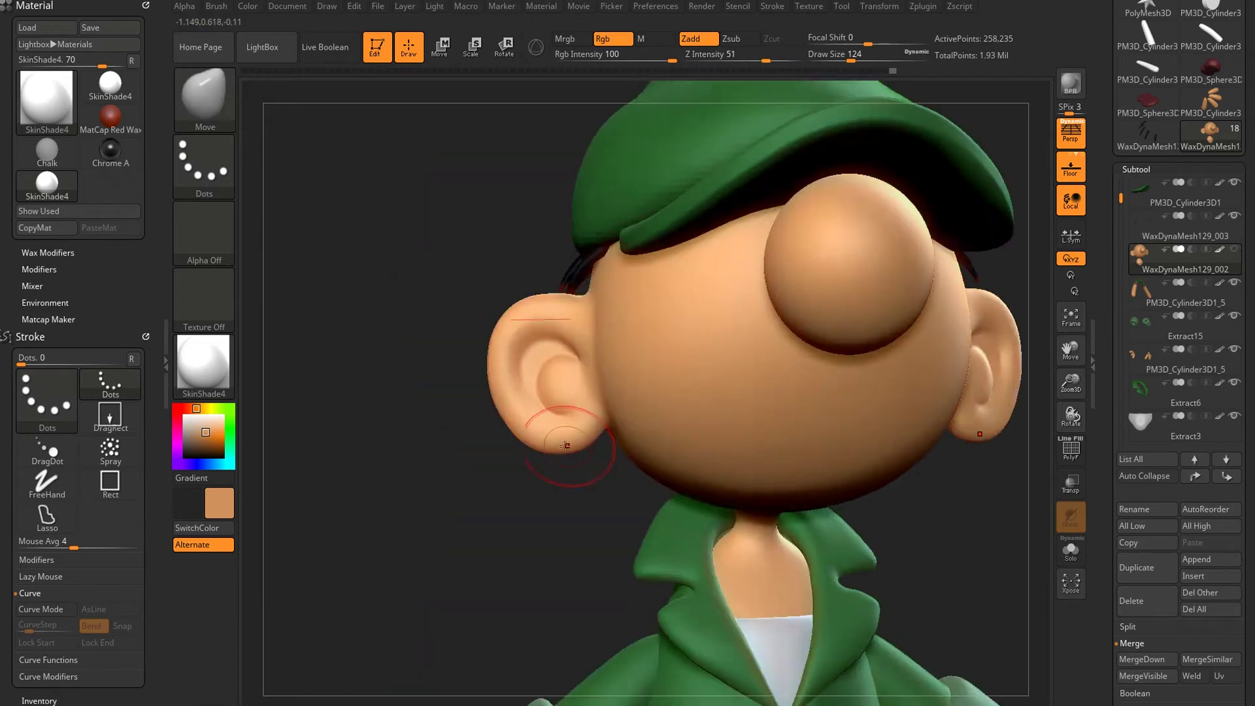
right_click_drag(575, 434, 569, 432)
right_click_drag(556, 299, 641, 340)
key("f")
mouse_move(784, 457)
right_mouse_down("ctrl")
mouse_move(883, 513)
mouse_move(1001, 331)
mouse_move(902, 412)
mouse_move(898, 390)
mouse_move(784, 436)
right_mouse_up("ctrl")
left_click(1234, 249, "shift")
mouse_move(850, 392)
right_mouse_down()
mouse_move(785, 425)
mouse_move(756, 392)
mouse_move(1017, 549)
mouse_move(905, 446)
mouse_move(843, 484)
mouse_move(700, 303)
mouse_move(715, 342)
right_mouse_up()
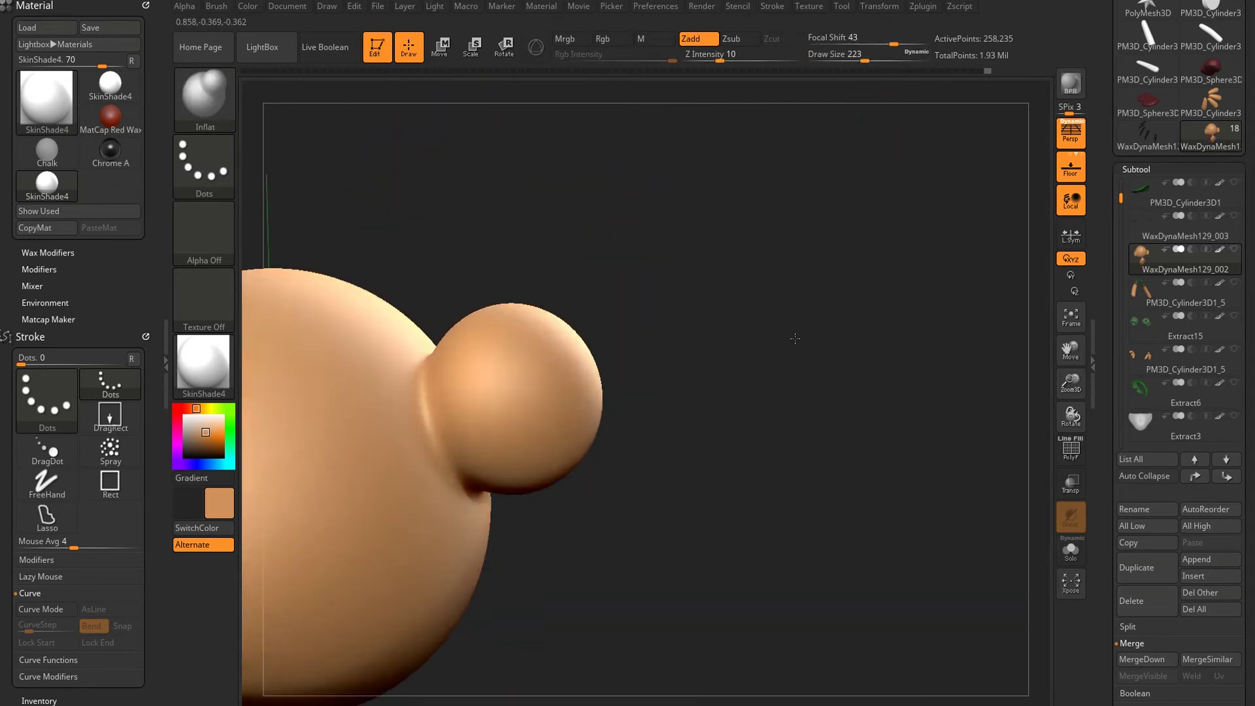
Carve a smile crease across the front of the face with DamStandard.
key("b")
key("m")
key("v")
mouse_move(542, 325)
right_mouse_down()
mouse_move(589, 360)
mouse_move(523, 294)
mouse_move(462, 272)
mouse_move(757, 418)
mouse_move(756, 454)
mouse_move(863, 440)
mouse_move(588, 447)
mouse_move(911, 415)
mouse_move(752, 392)
right_mouse_up()
key("b")
key("d")
key("s")
left_click_drag(489, 374, 654, 425)
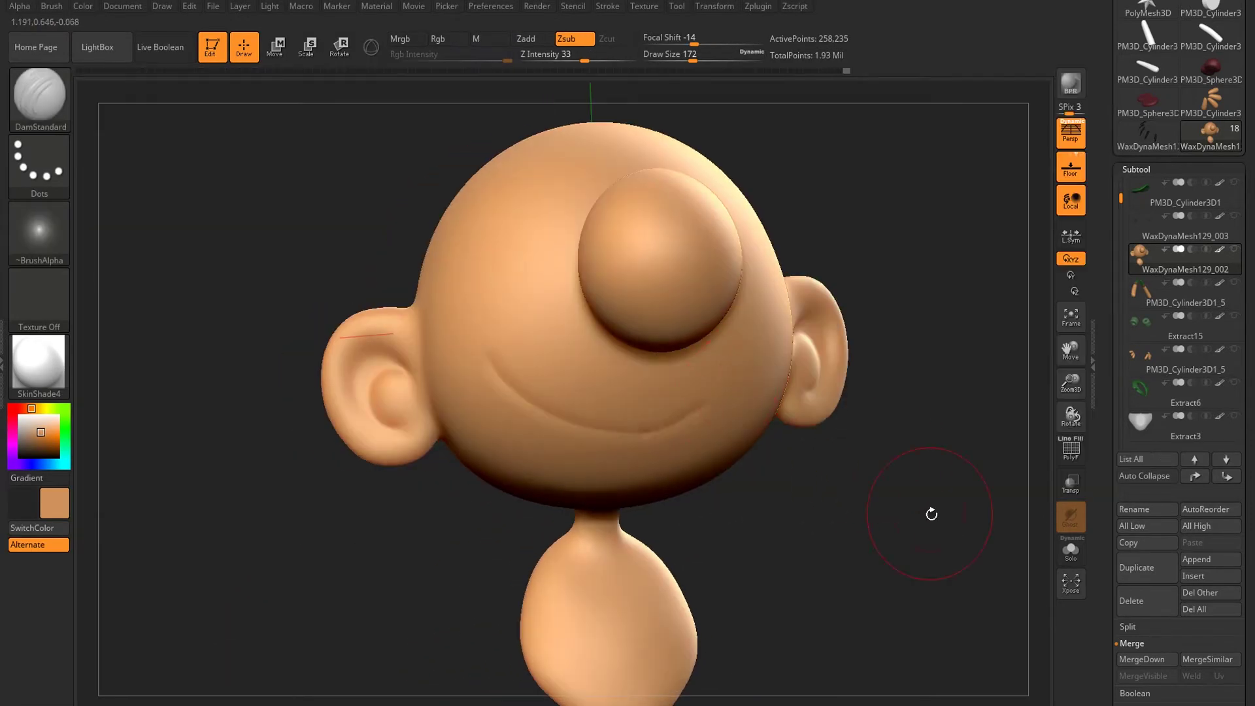
Orbit around the head to review the smile crease from the sides and front.
right_click_drag(930, 513, 902, 504)
mouse_move(518, 434)
right_mouse_down()
mouse_move(762, 449)
mouse_move(887, 485)
mouse_move(500, 426)
right_mouse_up()
right_click_drag(823, 426, 838, 476)
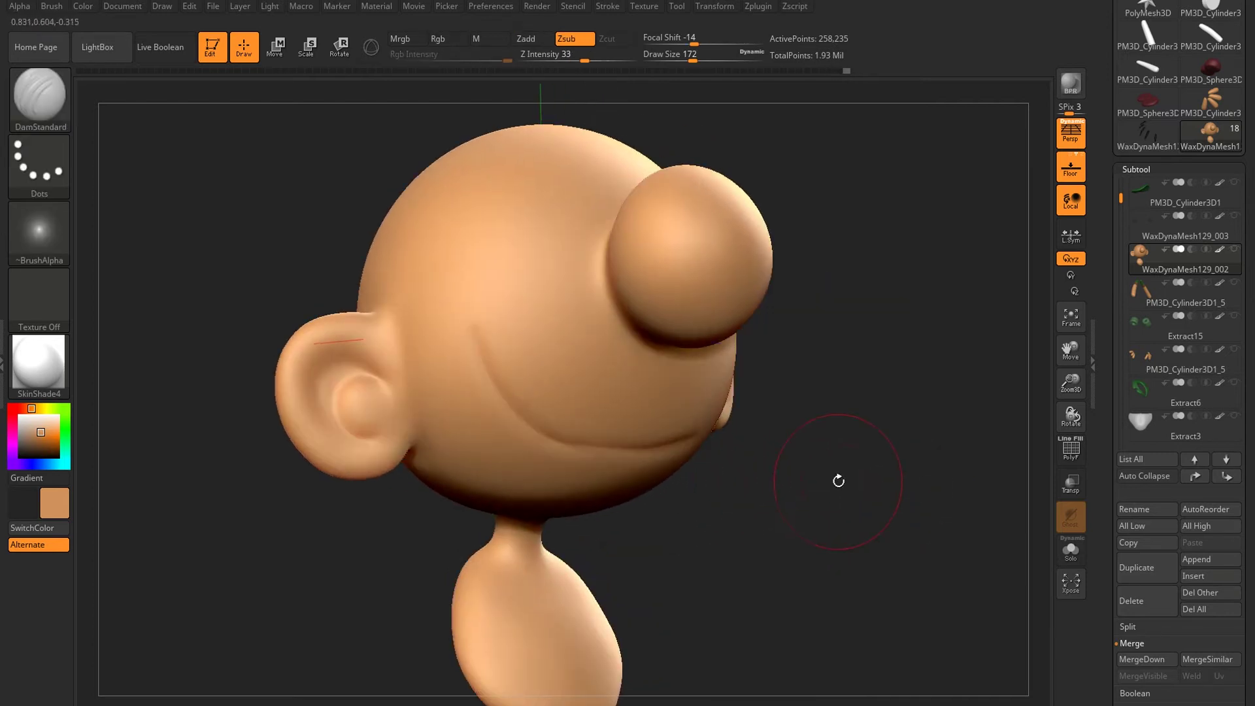
mouse_move(545, 440)
right_mouse_down()
mouse_move(673, 415)
mouse_move(868, 416)
mouse_move(406, 308)
right_mouse_up()
right_click_drag(525, 437, 768, 383)
right_click_drag(685, 426, 560, 420)
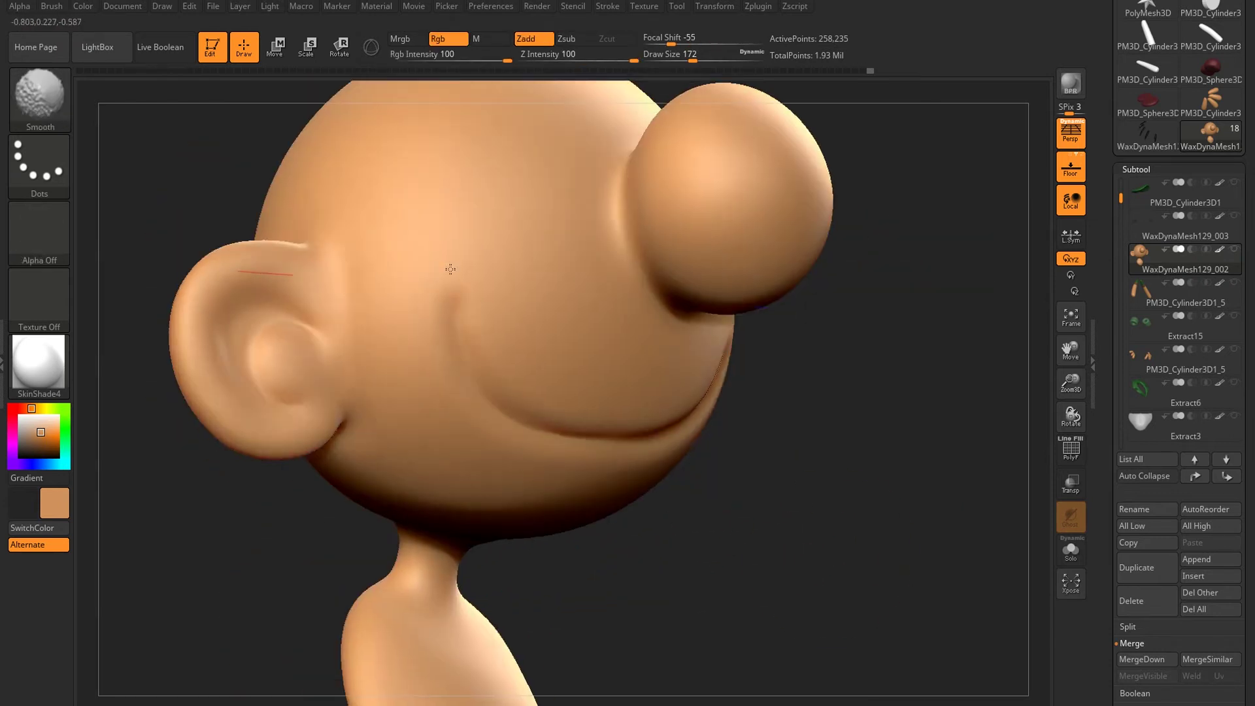
right_click_drag(449, 280, 831, 423)
mouse_move(688, 398)
right_mouse_down()
mouse_move(350, 532)
mouse_move(510, 316)
right_mouse_up()
mouse_move(468, 266)
right_mouse_down()
mouse_move(533, 392)
mouse_move(654, 261)
right_mouse_up()
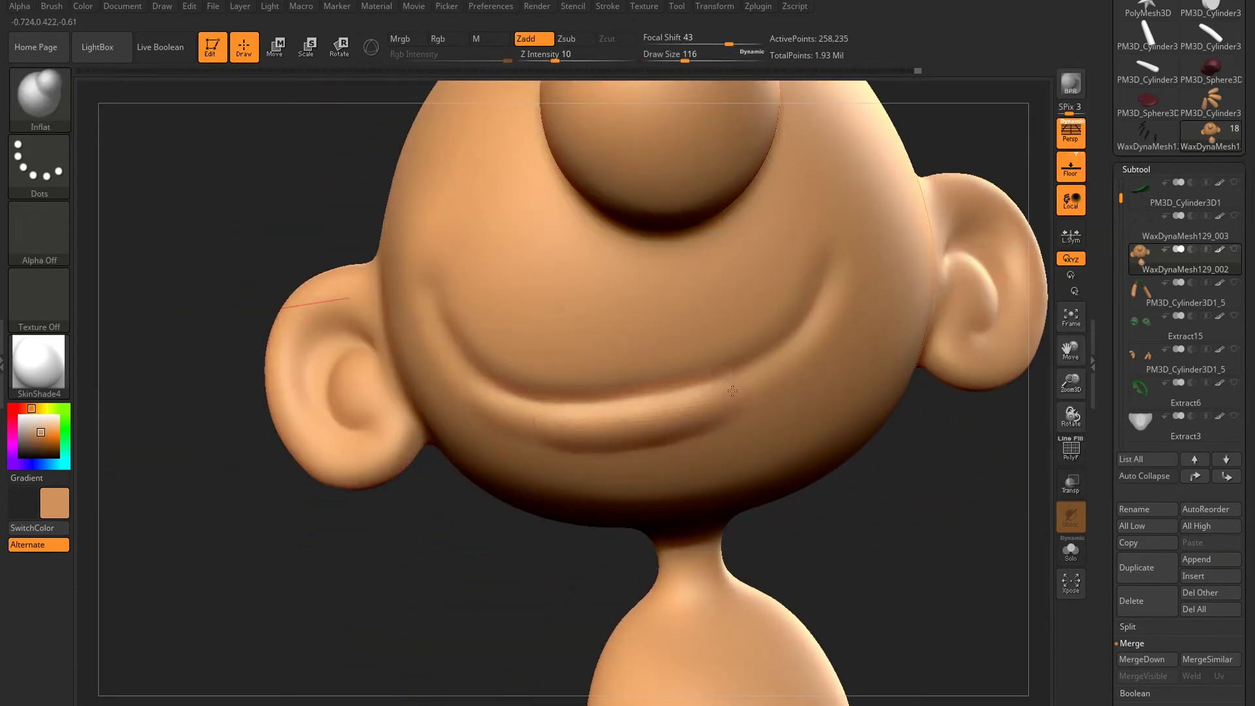
mouse_move(631, 444)
right_mouse_down()
mouse_move(785, 425)
mouse_move(493, 350)
mouse_move(857, 462)
mouse_move(795, 249)
right_mouse_up()
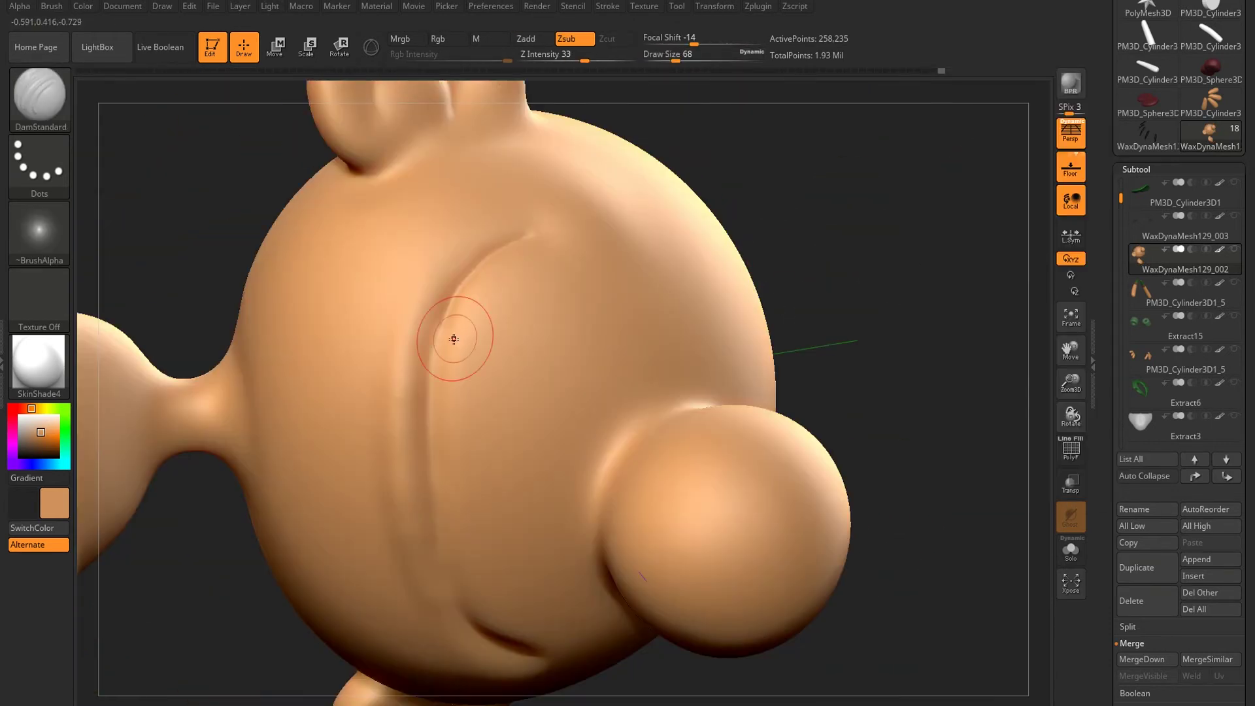
mouse_move(438, 450)
right_mouse_down()
mouse_move(456, 328)
mouse_move(919, 412)
mouse_move(876, 246)
mouse_move(470, 385)
right_mouse_up()
mouse_move(646, 299)
right_mouse_down()
mouse_move(351, 346)
mouse_move(342, 336)
right_mouse_up()
Tighten the smile crease with the Pinch brush, viewing it from both sides.
key("b")
key("p")
key("i")
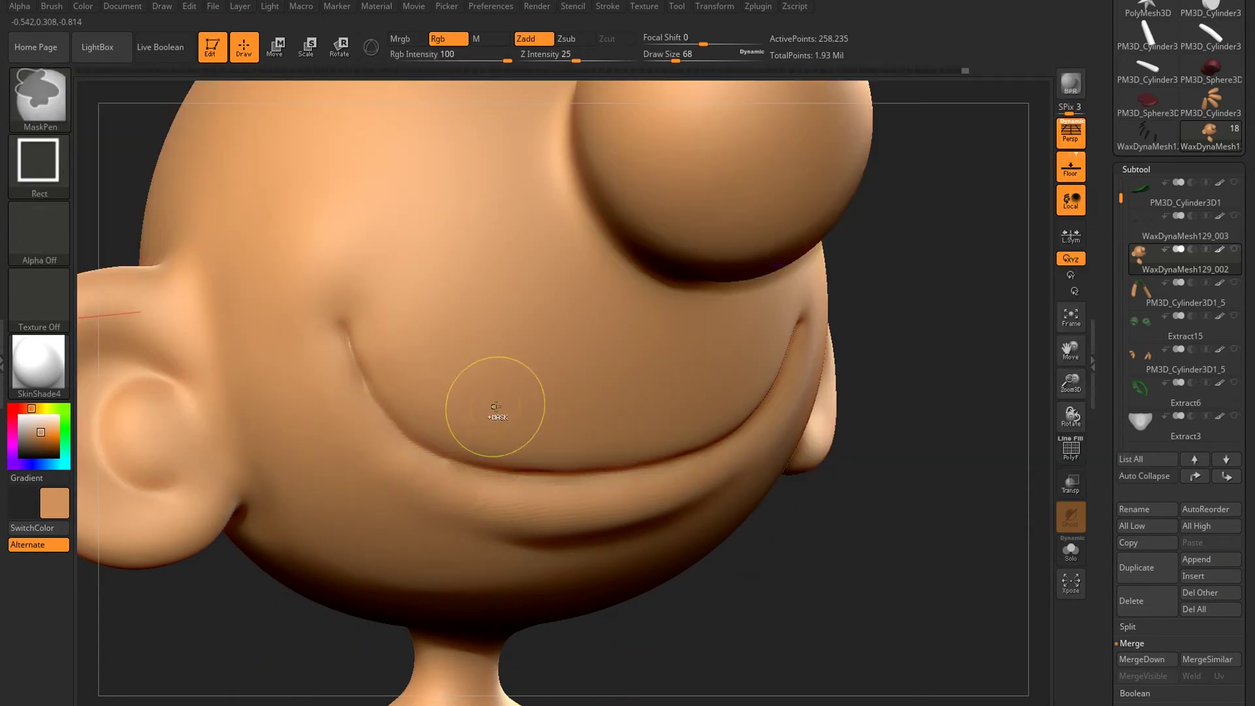
right_click_drag(686, 75, 836, 529)
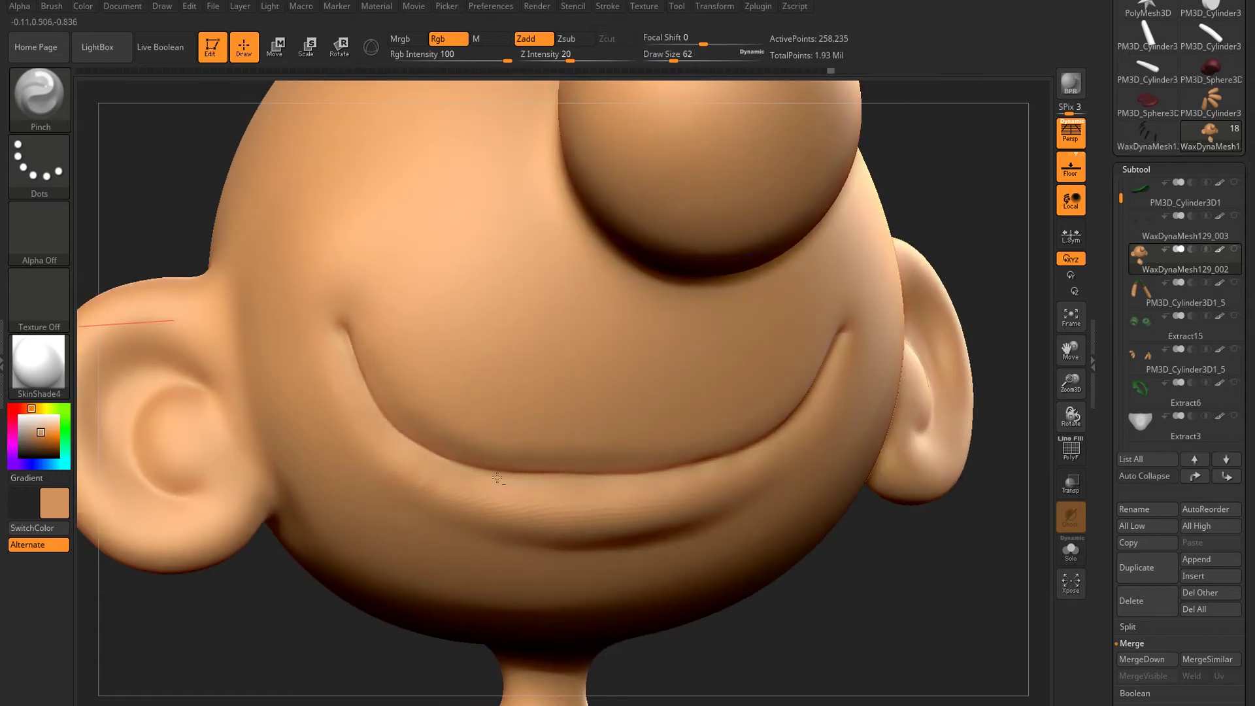
right_click_drag(498, 479, 724, 456)
right_click_drag(629, 468, 693, 458)
Shape the cheeks and lower lip around the smile with an enlarged Move brush.
key("b")
key("m")
key("v")
left_click_drag(673, 60, 713, 64)
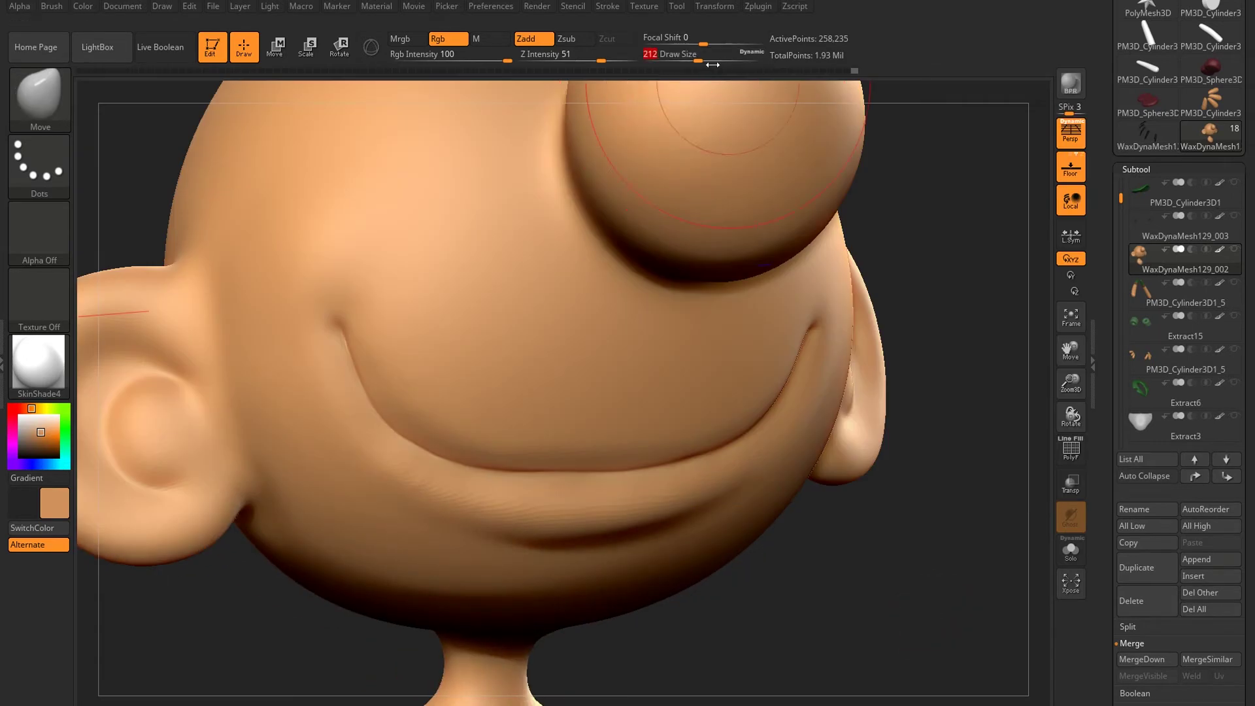
right_click_drag(372, 431, 703, 467)
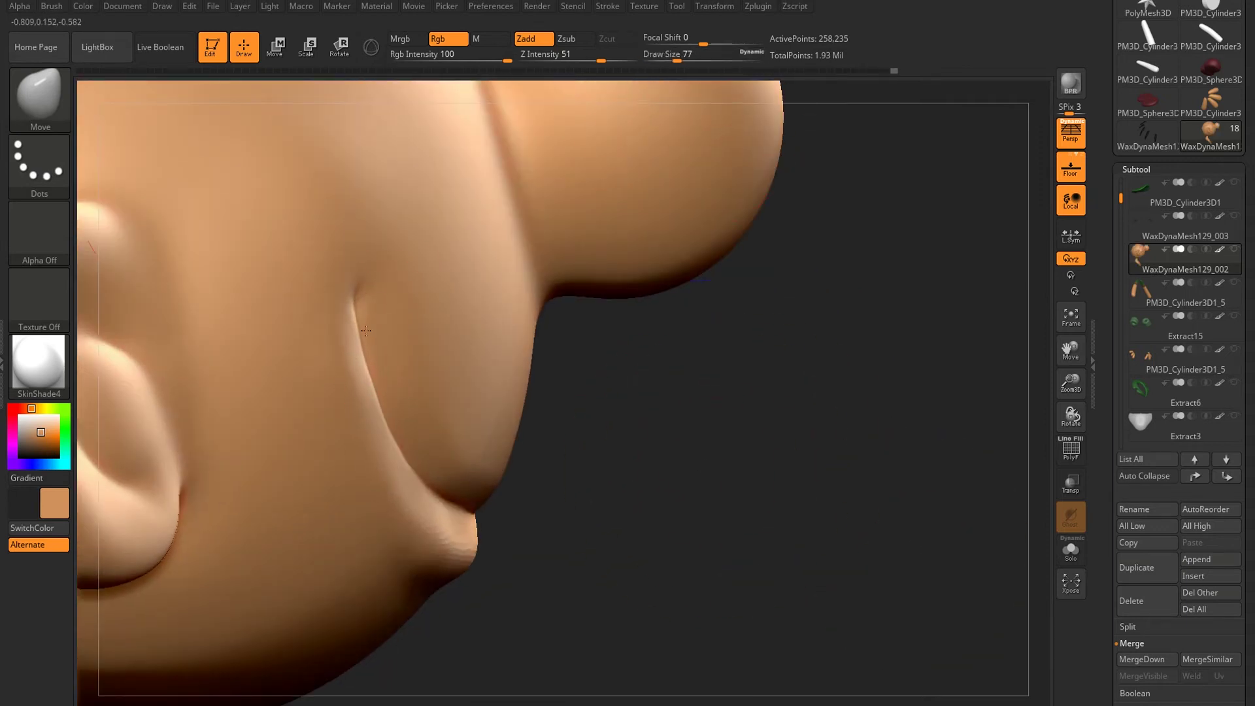
right_click_drag(366, 330, 423, 431)
mouse_move(344, 481)
right_mouse_down("ctrl")
mouse_move(791, 445)
mouse_move(378, 503)
right_mouse_up("ctrl")
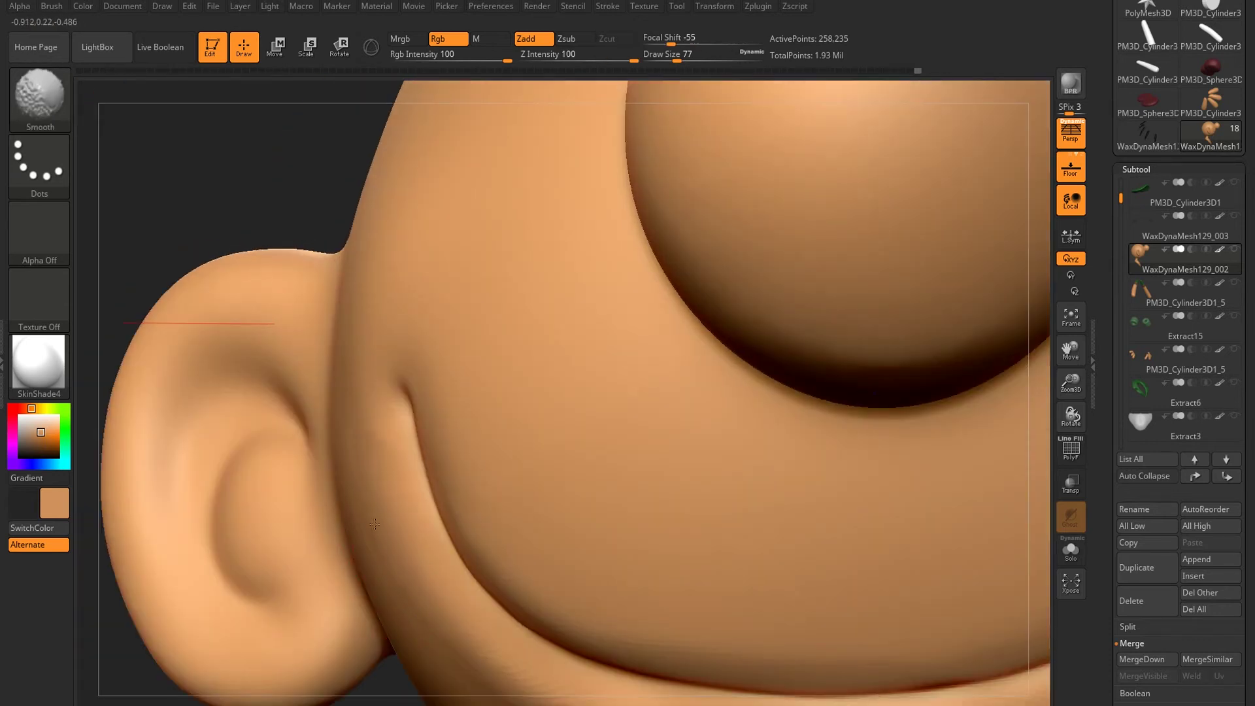
right_click_drag(383, 662, 749, 330, "shift")
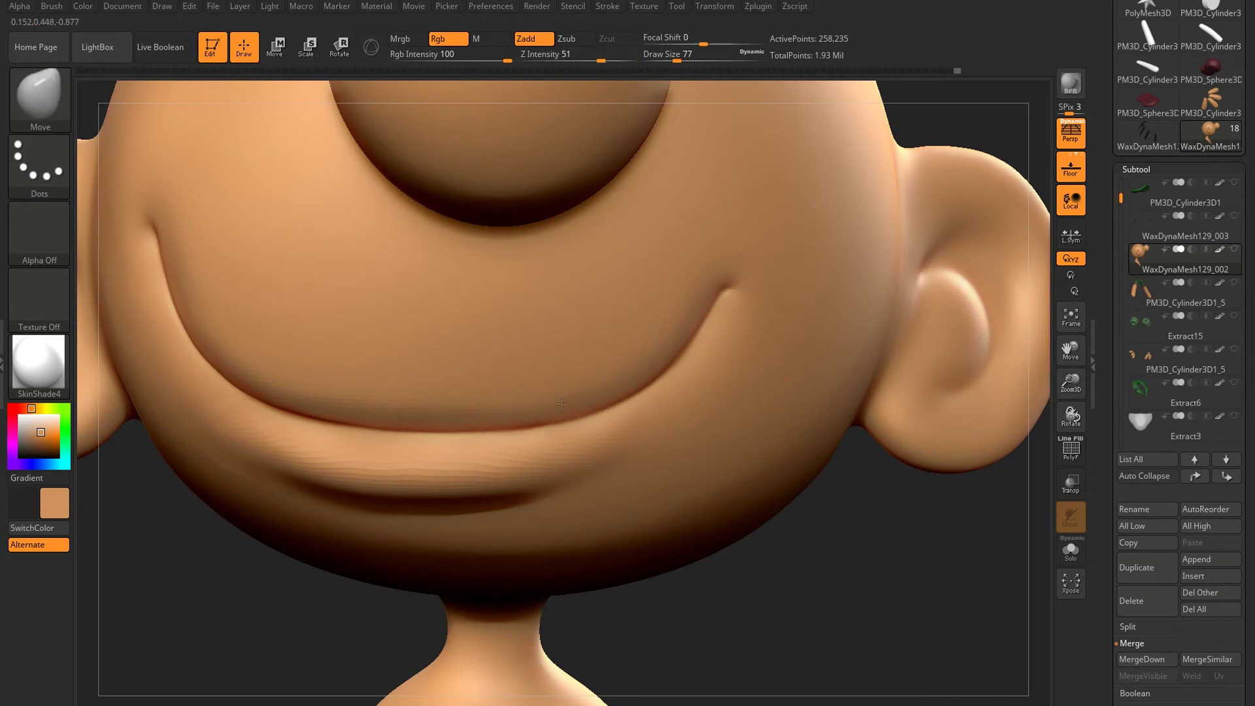
mouse_move(562, 404)
right_mouse_down()
mouse_move(835, 471)
mouse_move(880, 420)
mouse_move(1020, 497)
right_mouse_up()
left_click(1137, 169)
Set the DynaMesh resolution to 512 and remesh the head.
type("512")
key("Return")
right_click_drag(896, 519, 379, 399, "shift")
mouse_move(778, 476)
right_mouse_down()
mouse_move(414, 272)
mouse_move(798, 420)
mouse_move(591, 320)
mouse_move(771, 359)
mouse_move(803, 398)
mouse_move(588, 327)
right_mouse_up()
Refine the ear and the cheek beside the nose with the Inflat and Move brushes.
key("b")
key("i")
key("n")
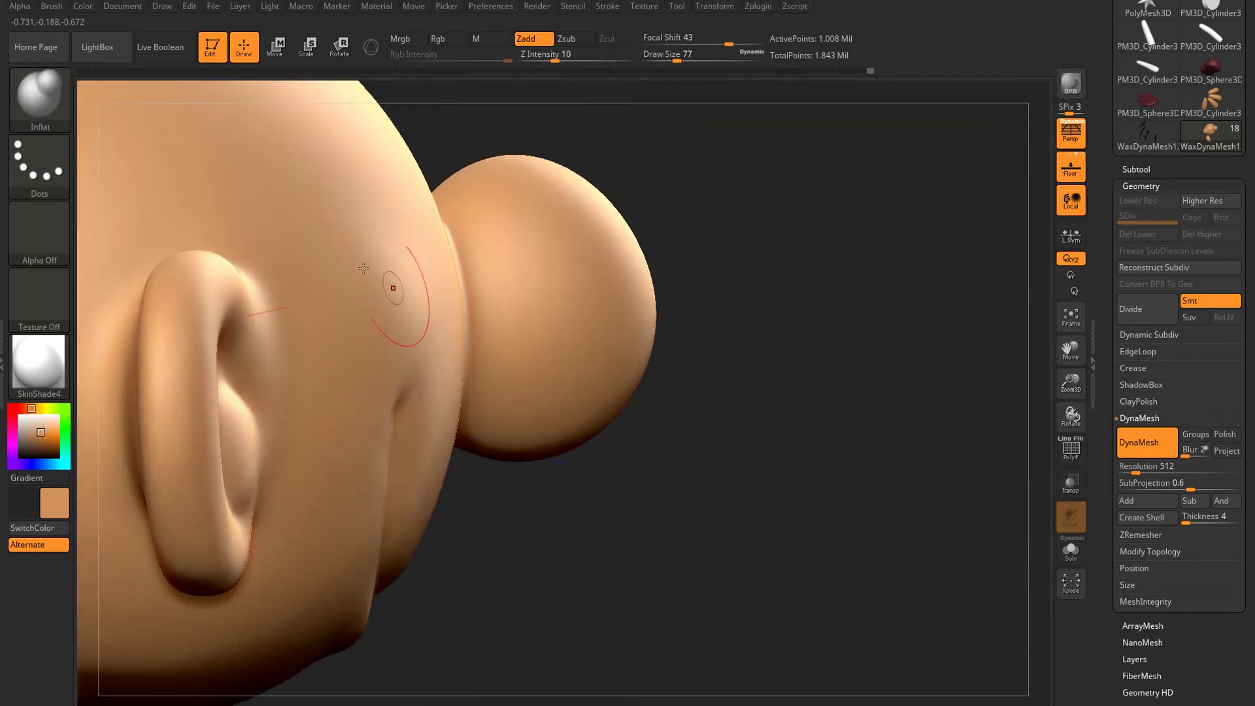
key("b")
key("m")
key("v")
left_click_drag(677, 55, 684, 55)
right_click_drag(389, 462, 439, 265)
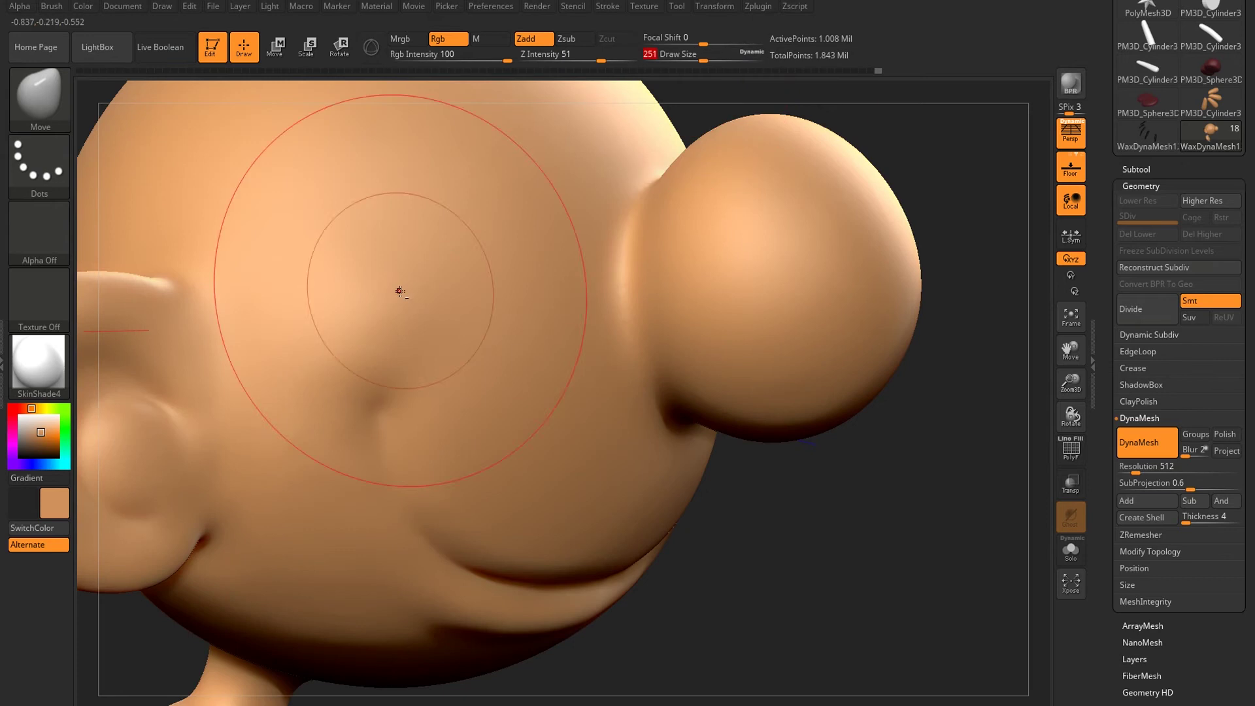
key("f")
mouse_move(829, 484)
right_mouse_down()
mouse_move(317, 356)
mouse_move(244, 372)
mouse_move(673, 88)
mouse_move(902, 438)
right_mouse_up()
Sharpen the smile corners and deepen the lower-lip crease with a small Pinch brush.
key("b")
key("p")
key("i")
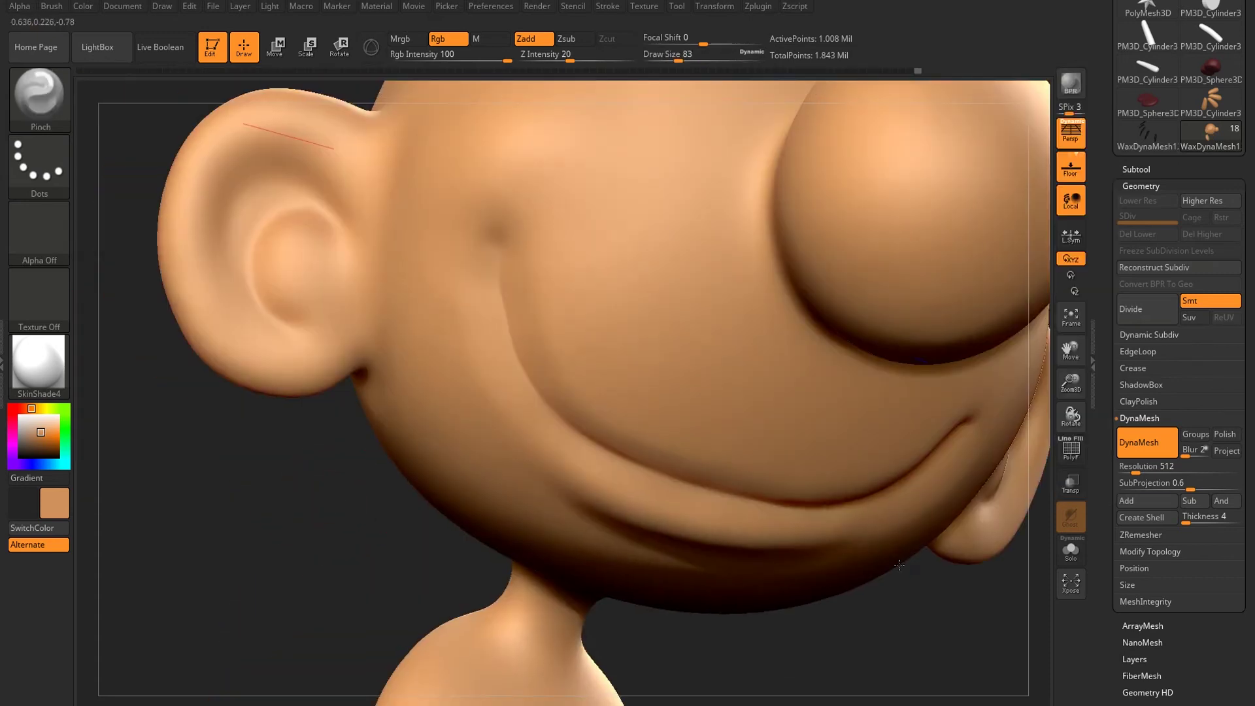
mouse_move(515, 355)
right_mouse_down()
mouse_move(589, 379)
mouse_move(512, 347)
right_mouse_up()
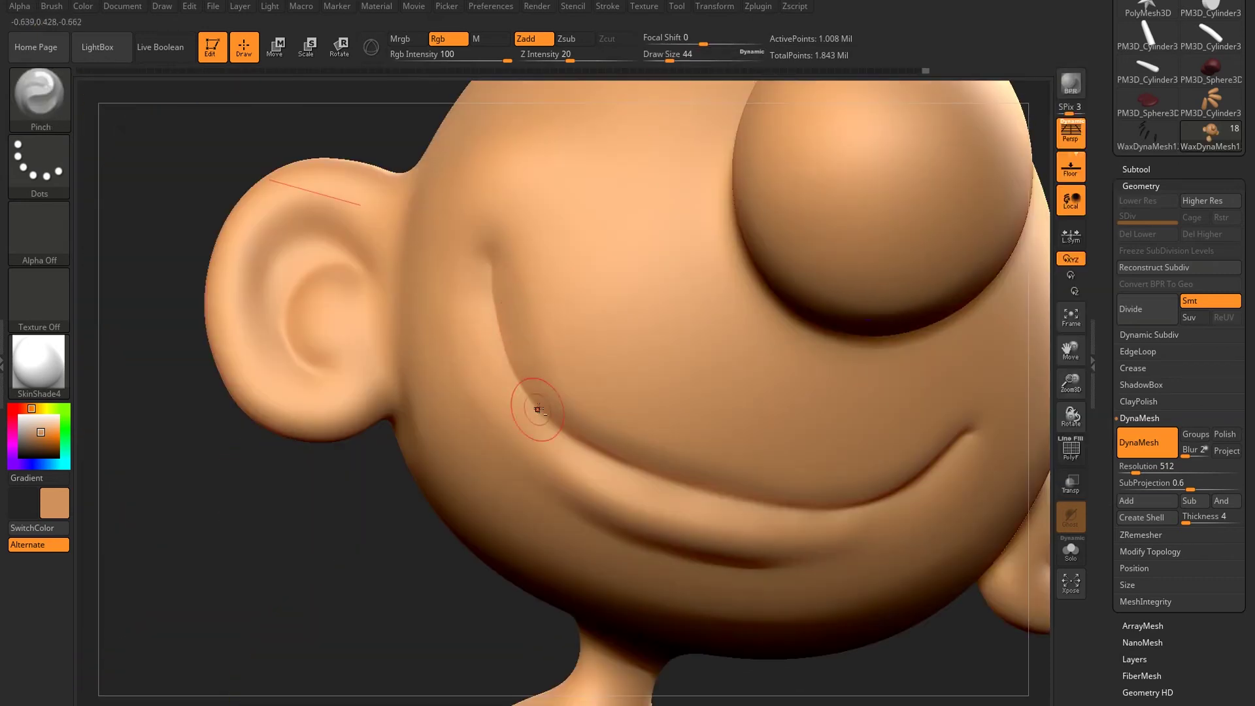
mouse_move(491, 349)
right_mouse_down()
mouse_move(493, 264)
mouse_move(719, 457)
mouse_move(911, 582)
mouse_move(564, 335)
right_mouse_up()
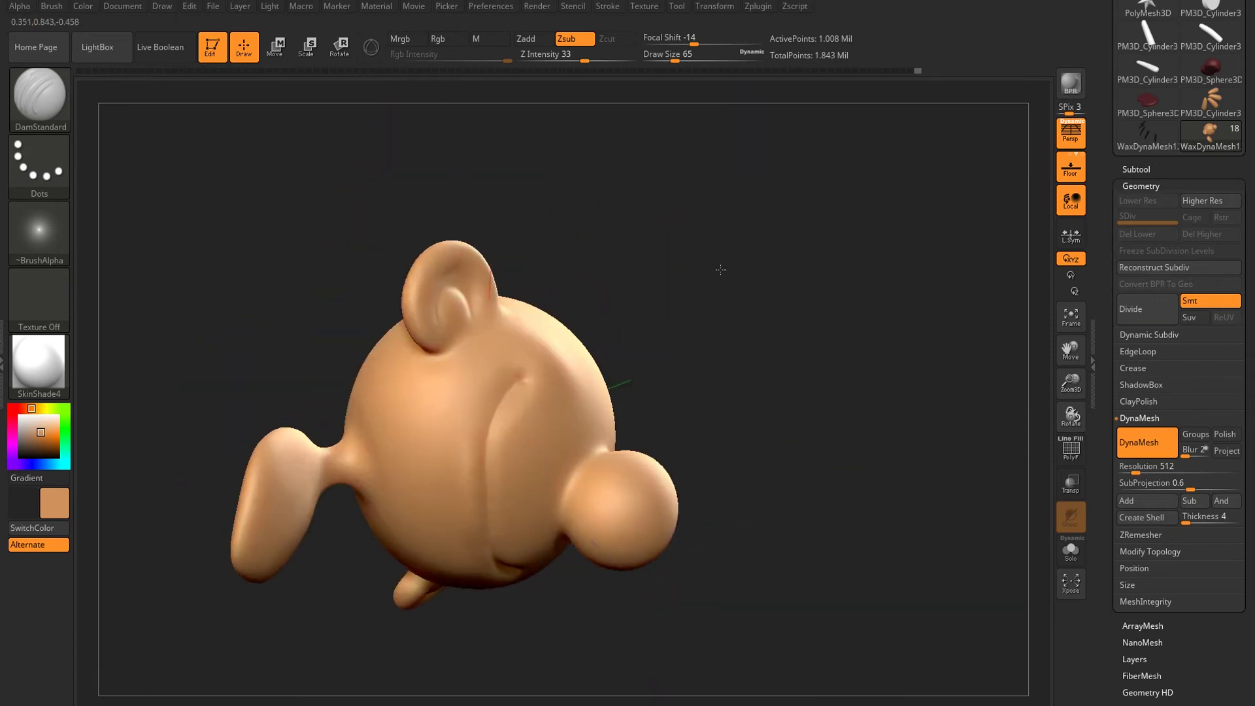
left_click_drag(674, 60, 670, 58)
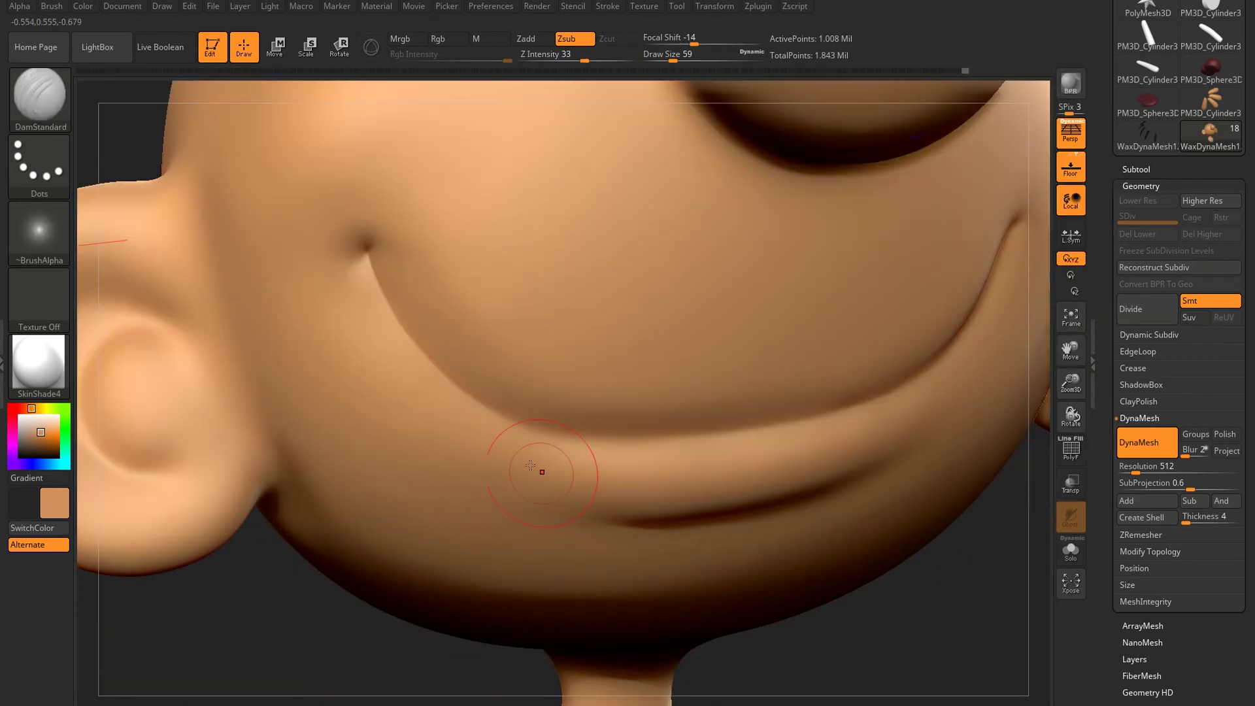
left_click_drag(530, 464, 752, 445)
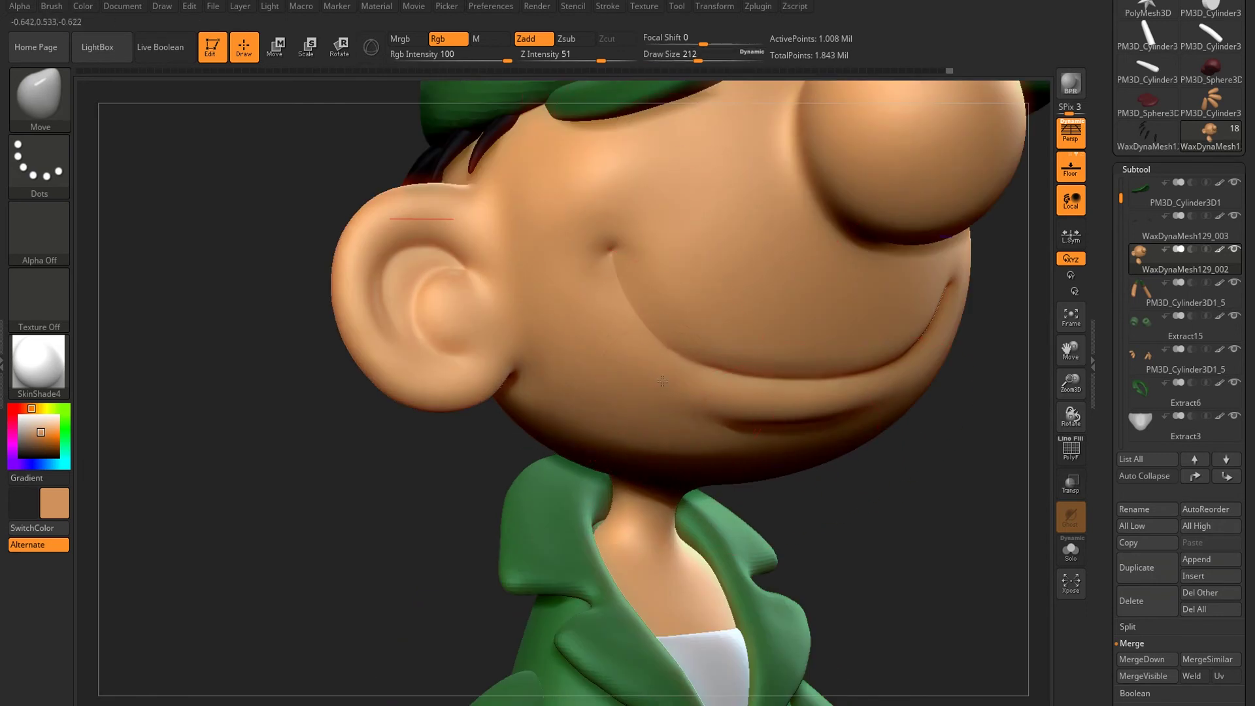
Select the Inflat brush and zoom out to view the whole character.
key("b")
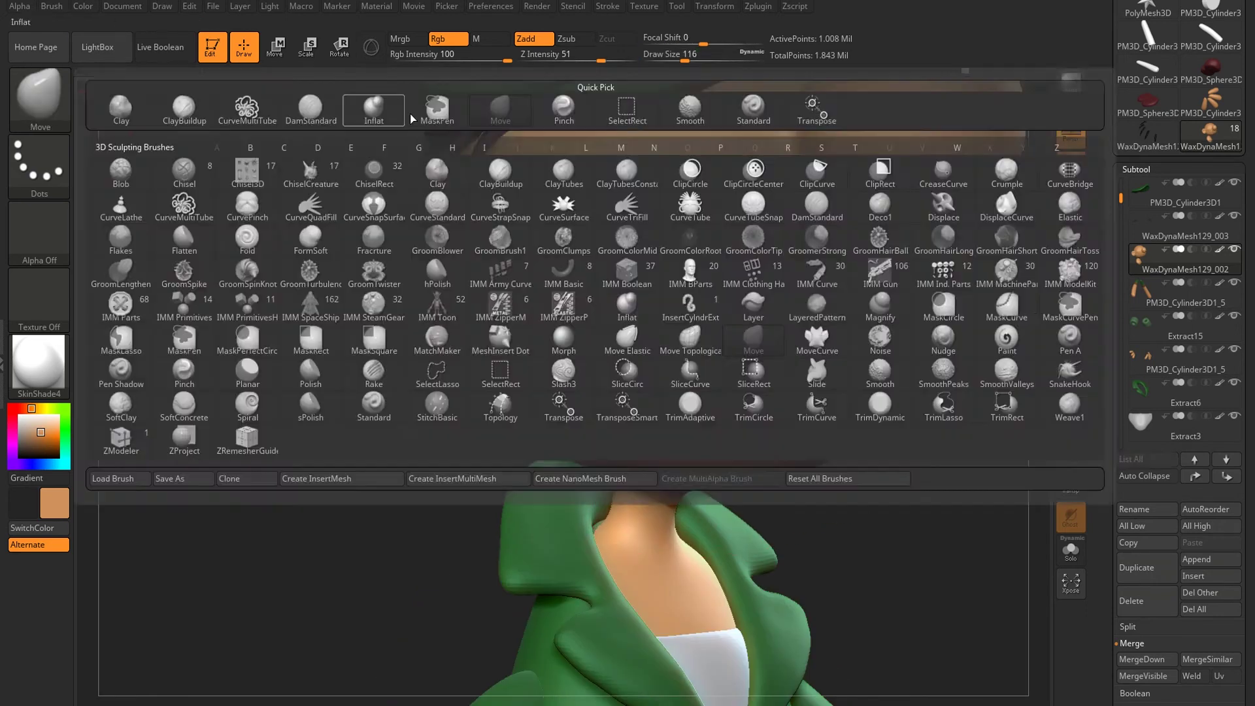
key("i")
key("n")
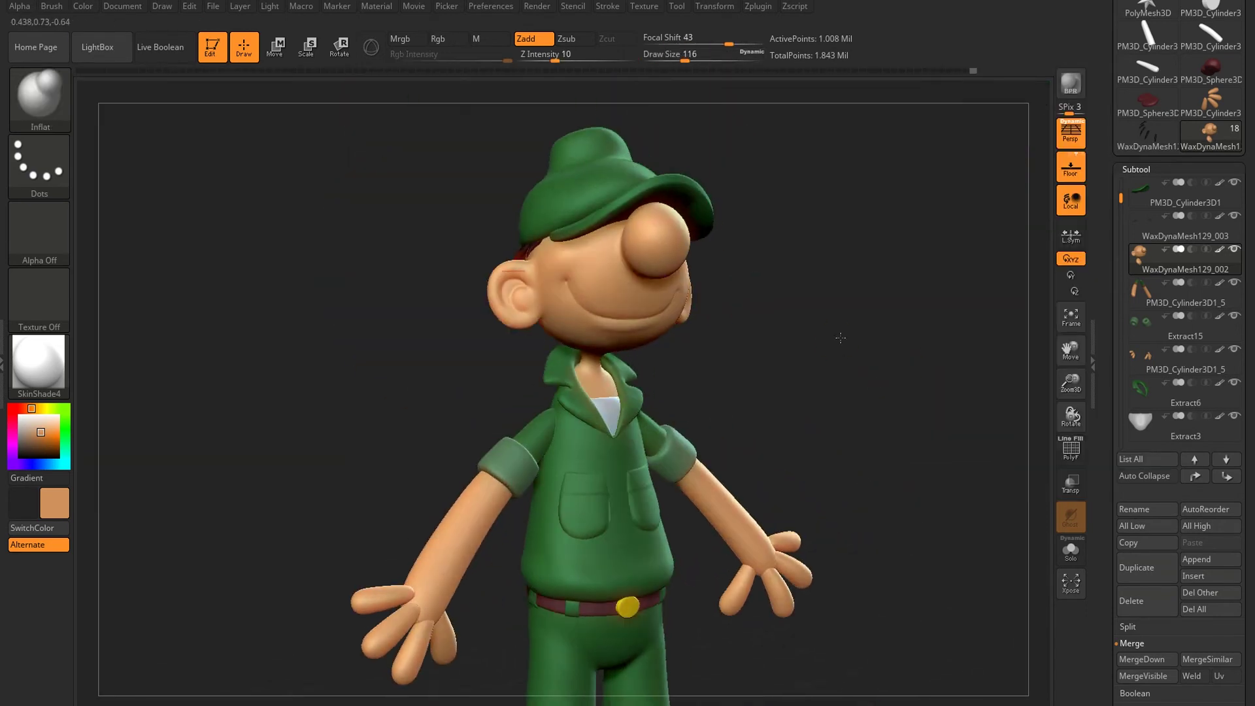
mouse_move(832, 403)
left_mouse_down()
mouse_move(880, 458)
mouse_move(756, 234)
mouse_move(850, 294)
mouse_move(944, 308)
left_mouse_up()
DynaMesh the PM3D_Cylinder3D1 part, accepting the subdivision-level prompt.
left_click(1136, 169)
left_click(1141, 186)
left_click(588, 393, "alt")
left_click(1139, 444)
left_click(983, 473)
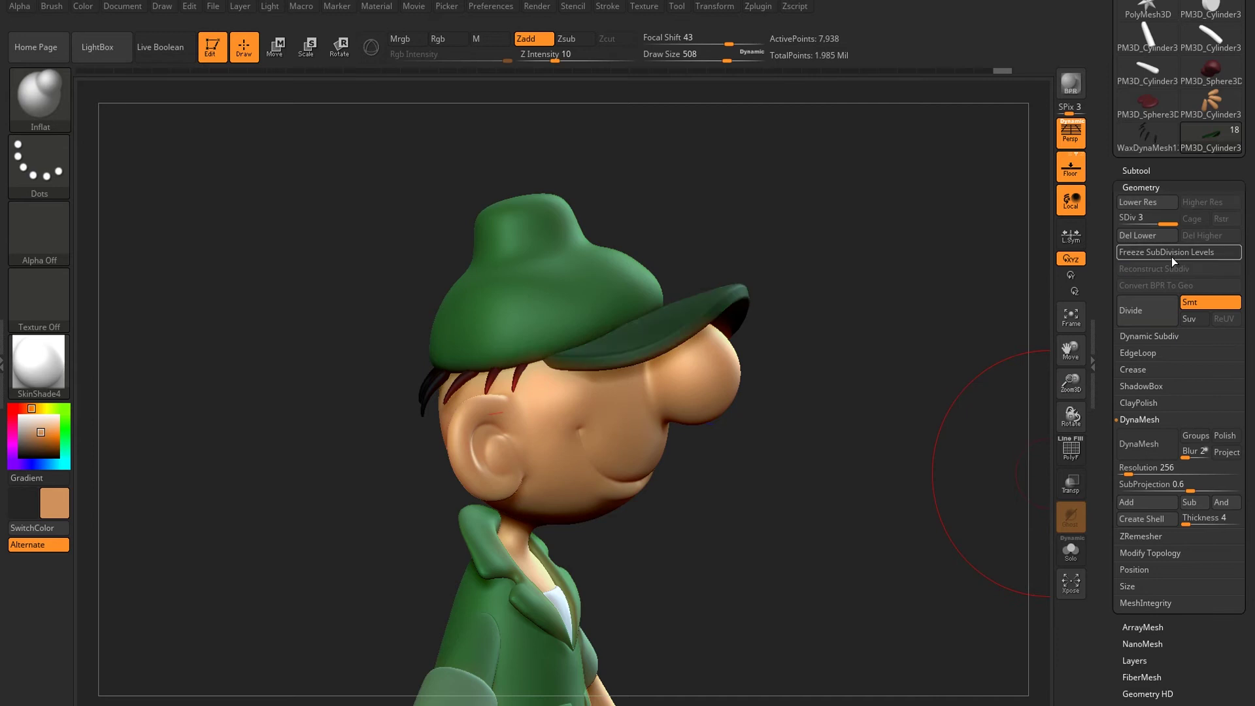
Select the PM3D_Cylinder3D1_5 arm piece and move it down one place in the SubTool list.
mouse_move(655, 309)
left_mouse_down()
mouse_move(916, 300)
mouse_move(552, 196)
mouse_move(560, 281)
mouse_move(772, 394)
left_mouse_up()
left_click_drag(758, 474, 1020, 262)
left_click(1136, 171)
left_click(1186, 338)
key("f")
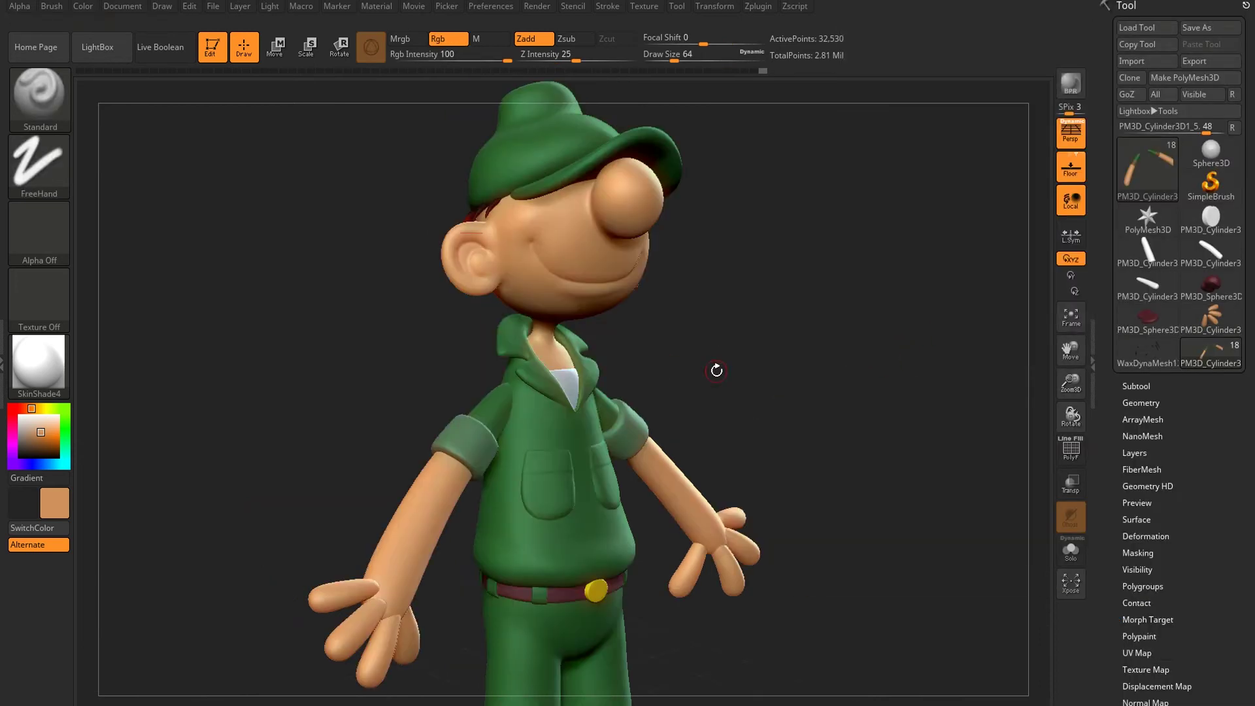
left_click(1136, 385)
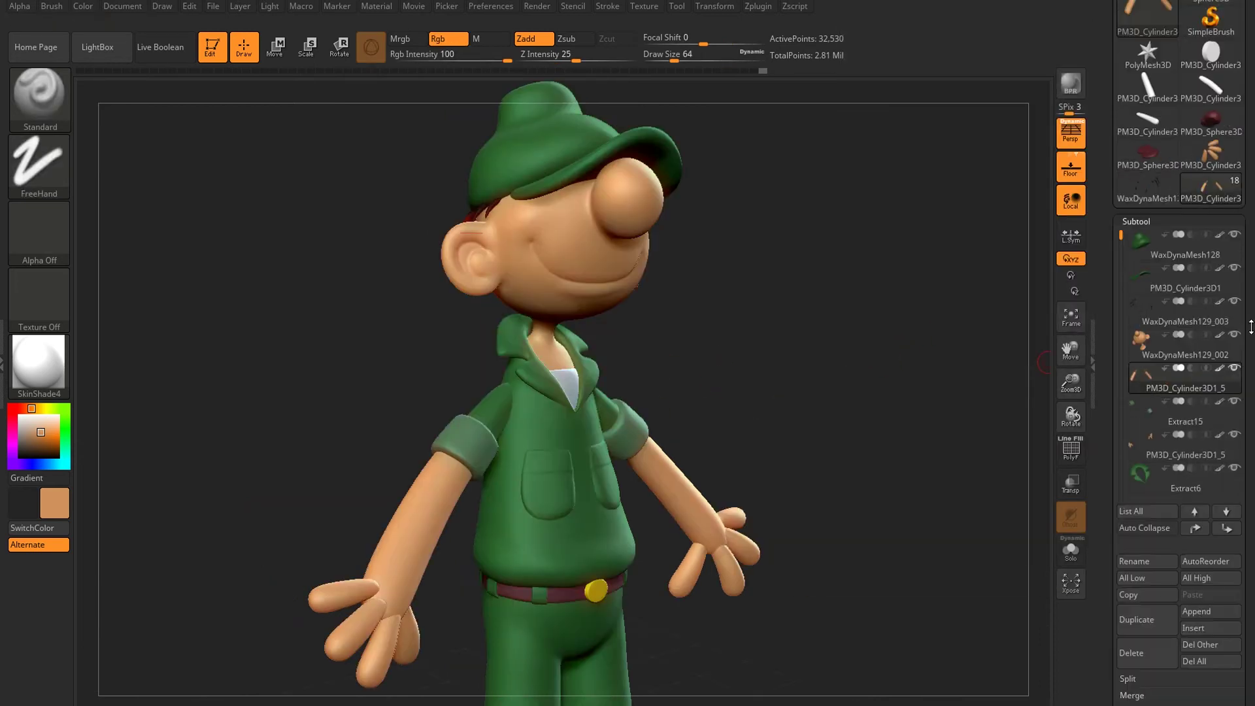
left_click(1224, 390)
left_click(1200, 404)
Hide the Extract15 rolled sleeve cuffs to expose the tops of both arms.
left_click_drag(817, 340, 866, 310)
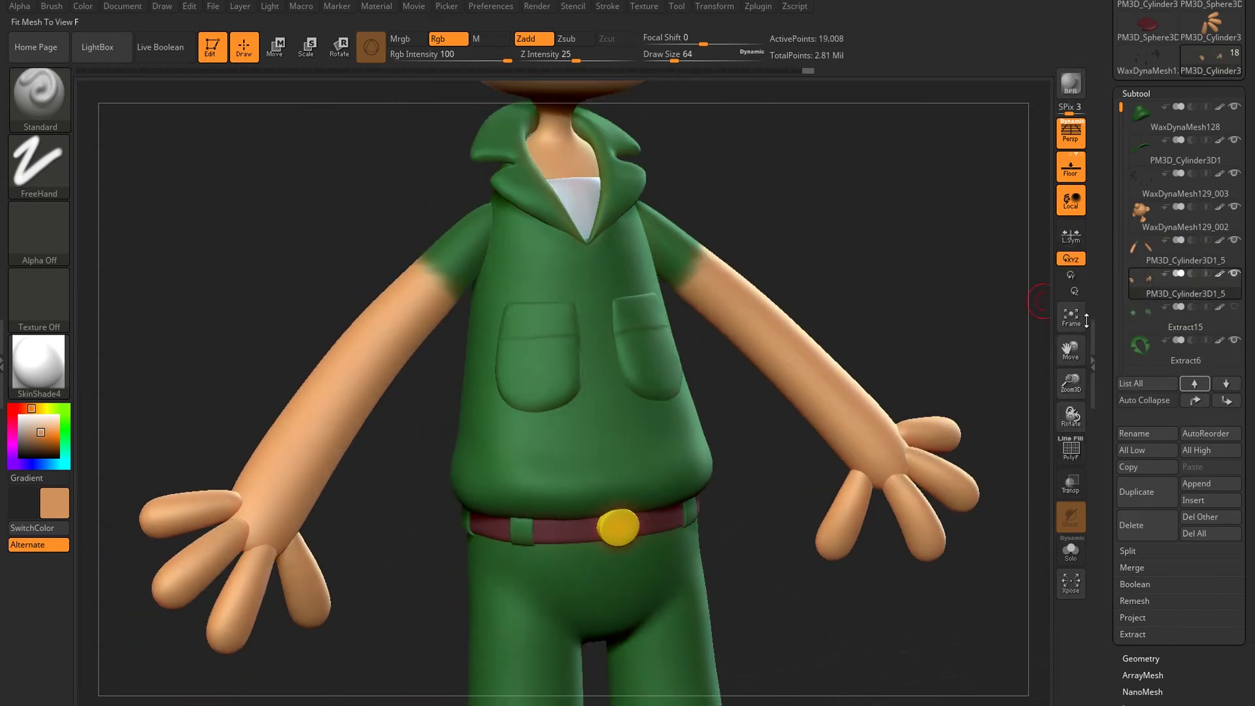
left_click(1234, 307)
mouse_move(874, 252)
left_mouse_down()
mouse_move(843, 238)
mouse_move(693, 368)
mouse_move(588, 366)
left_mouse_up()
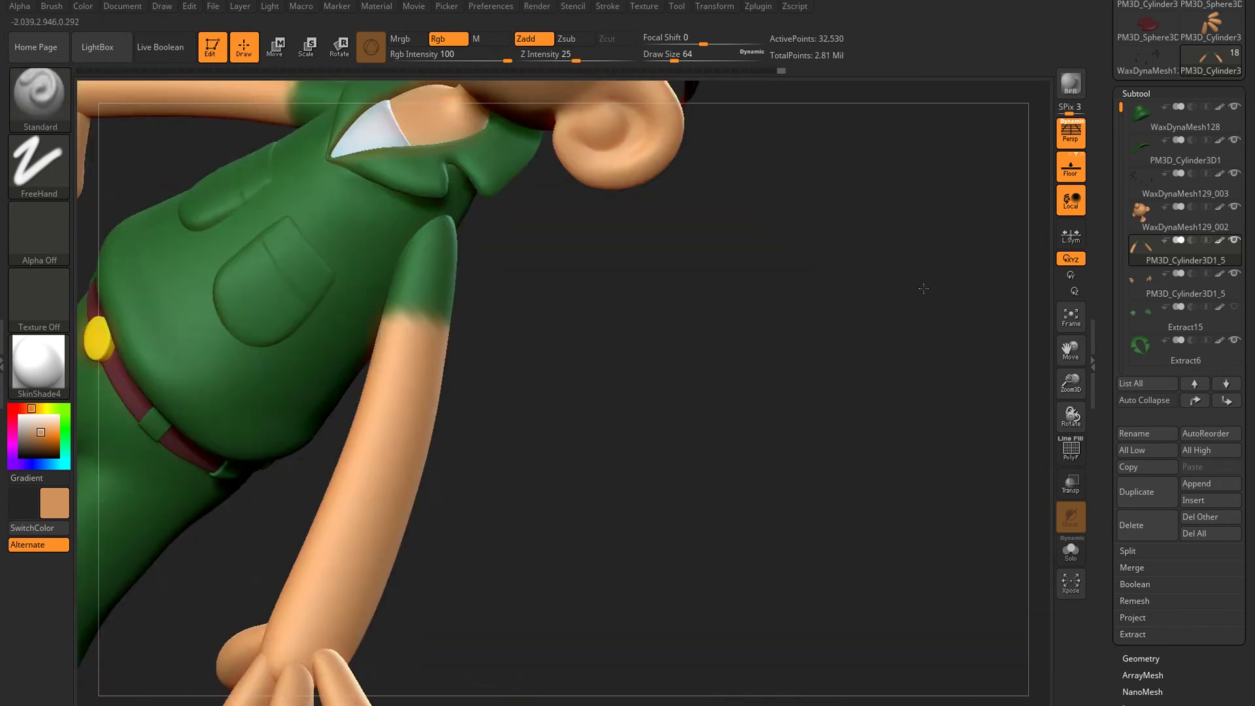
mouse_move(543, 218)
left_mouse_down("ctrl")
mouse_move(678, 341)
mouse_move(881, 335)
left_mouse_up("ctrl")
left_click(1169, 639)
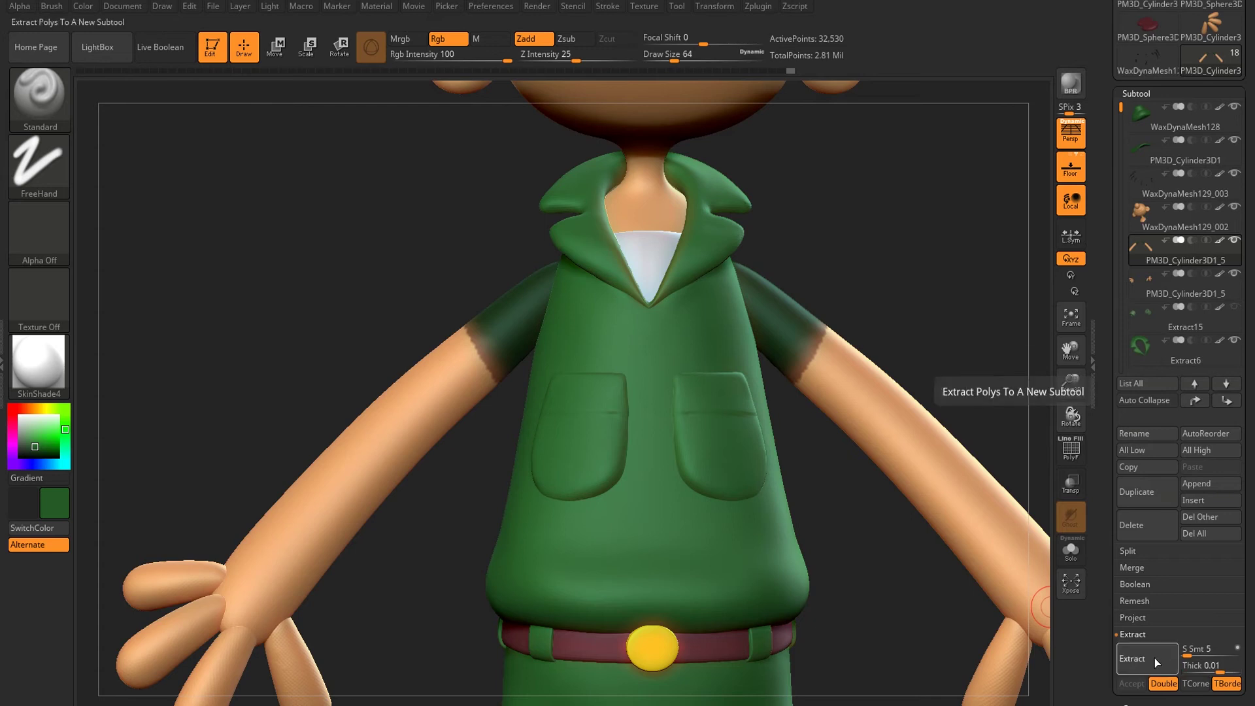
Extract the masked shoulders as new sleeves and DynaMesh them.
left_click(1157, 663)
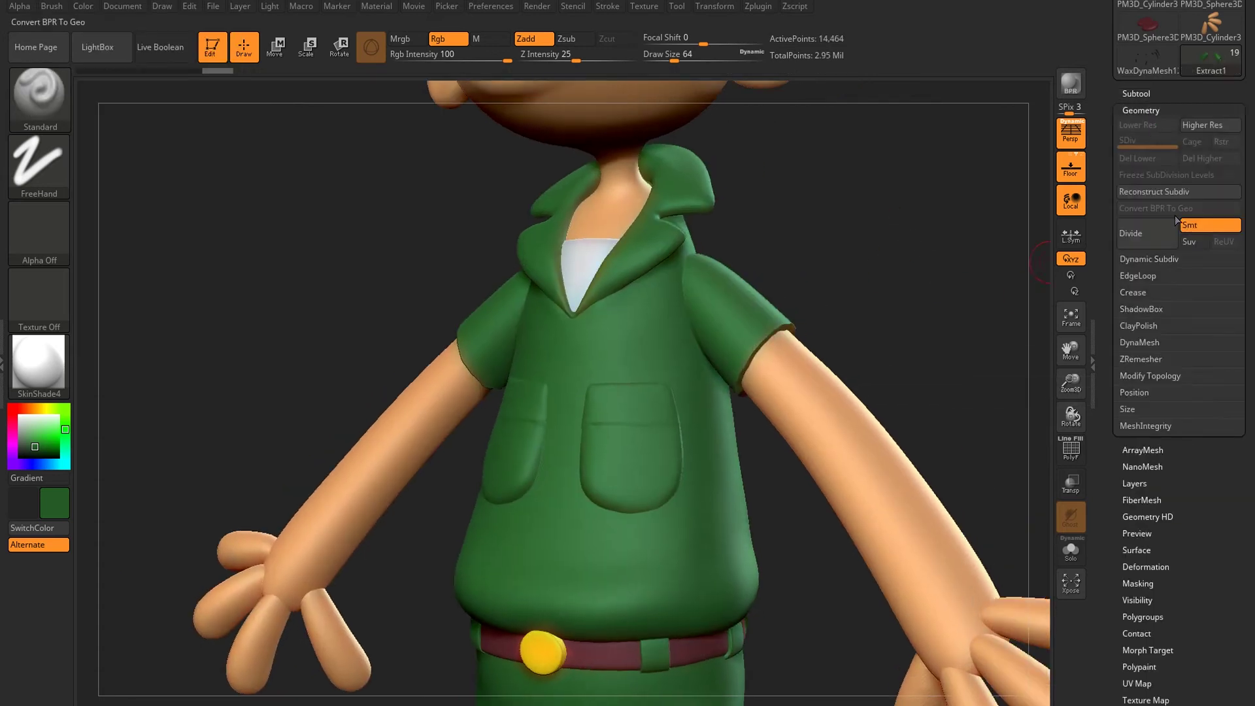
left_click(1140, 342)
left_click(1147, 367)
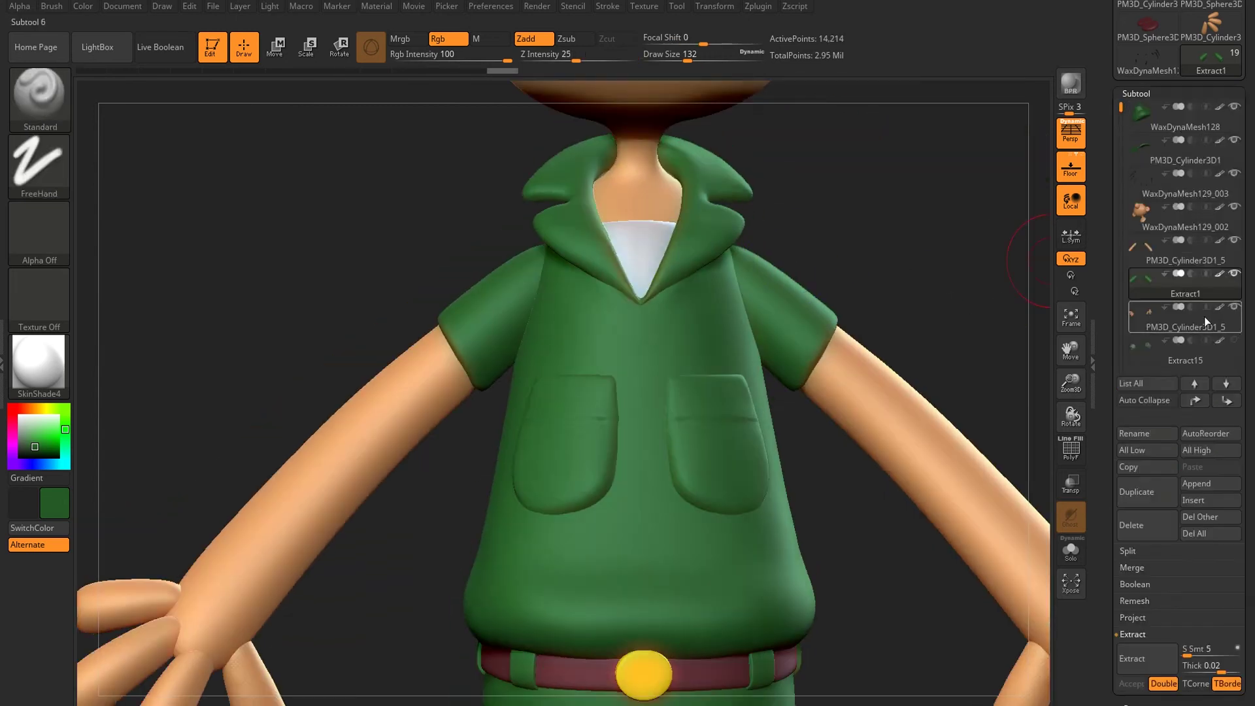
MergeDown the two arm subtools and DynaMesh the result at resolution 256.
left_click(1132, 567)
left_click(1026, 615)
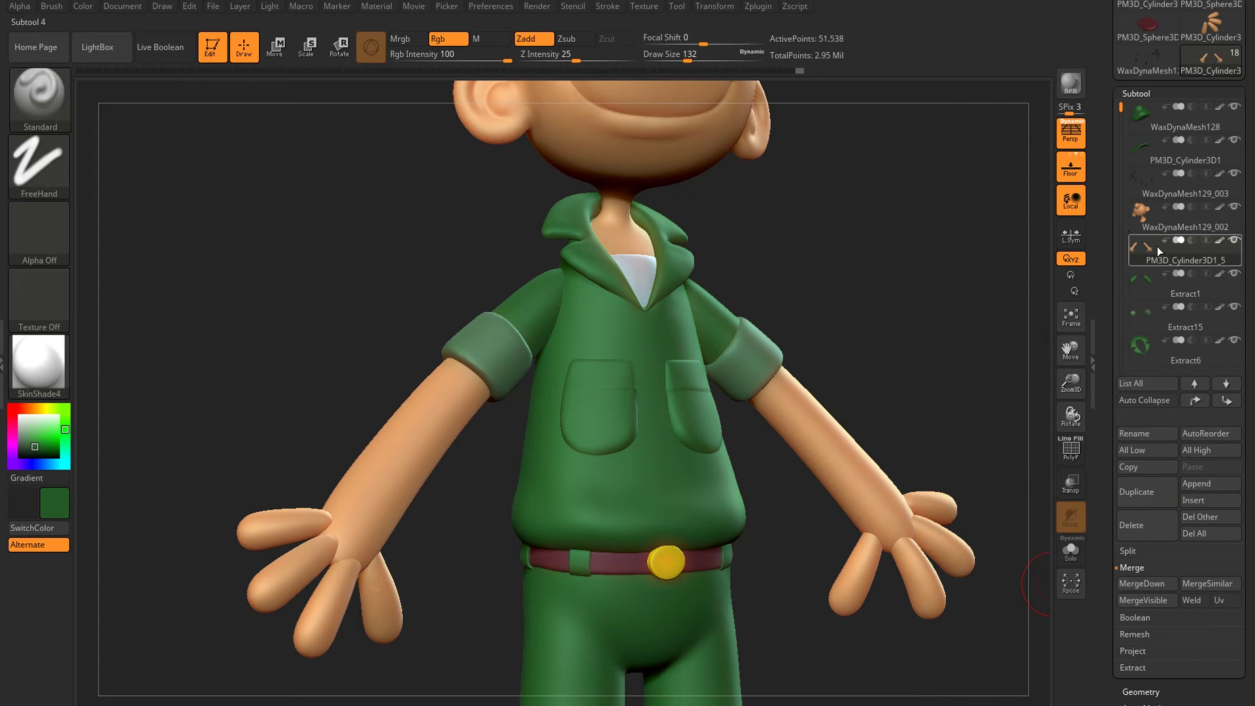
left_click(1141, 692)
left_click(1139, 250)
left_click_drag(1180, 305, 1196, 305)
left_click(1148, 275)
key("f")
mouse_move(915, 327)
left_mouse_down()
mouse_move(968, 367)
mouse_move(622, 425)
mouse_move(918, 339)
left_mouse_up()
Smooth the palm around the thumb base, viewing the hand from below.
left_click_drag(670, 333, 133, 145)
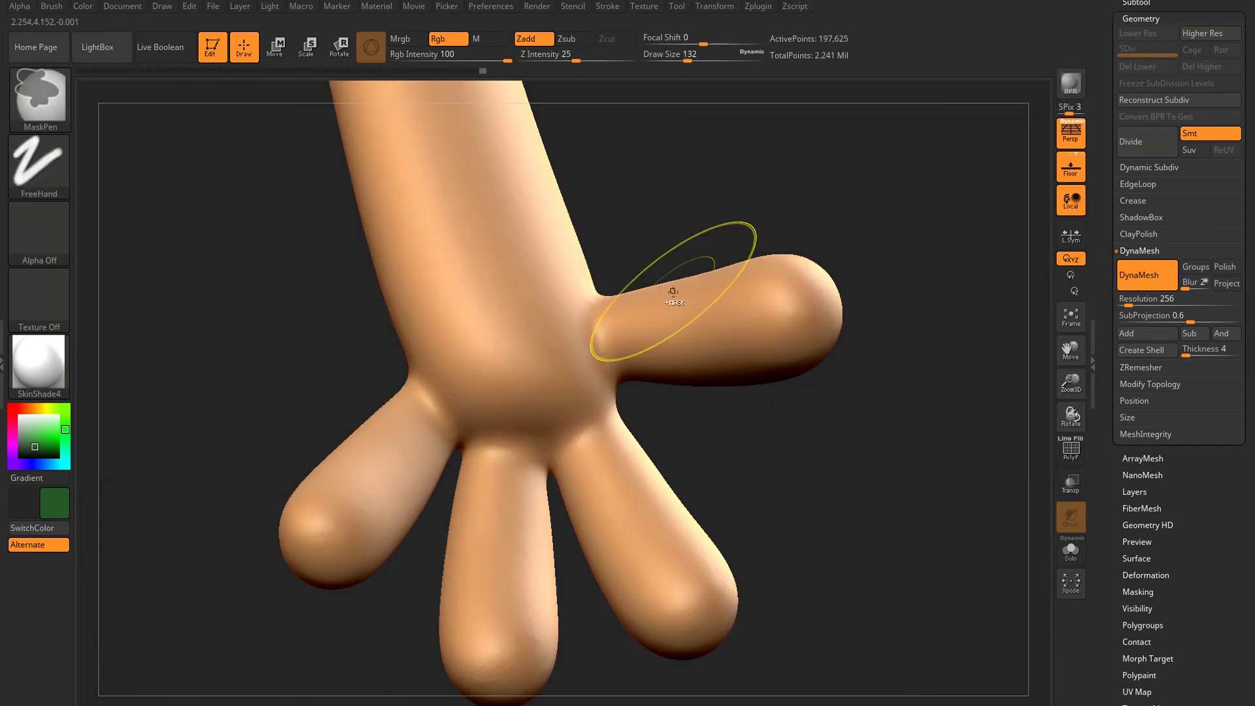
key("b")
key("s")
key("m")
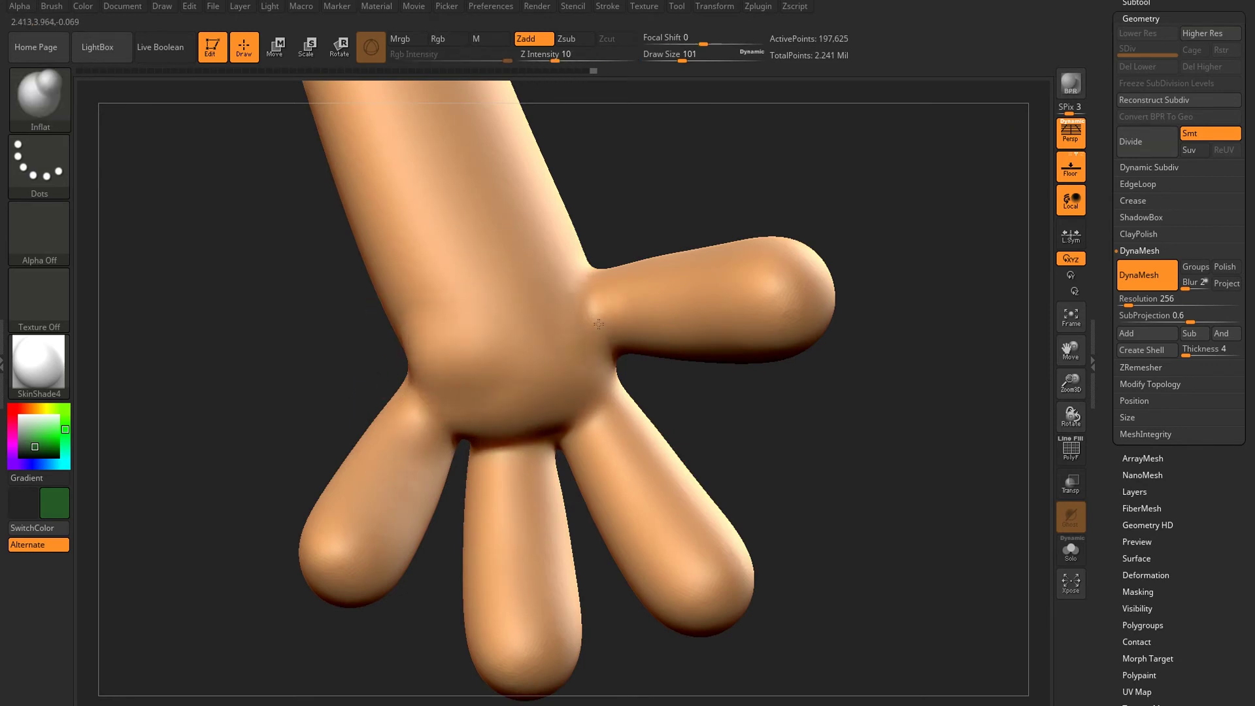
Carve the thumb-base crease with DamStandard, then switch to the Clay brush.
left_click_drag(567, 314, 448, 350)
key("b")
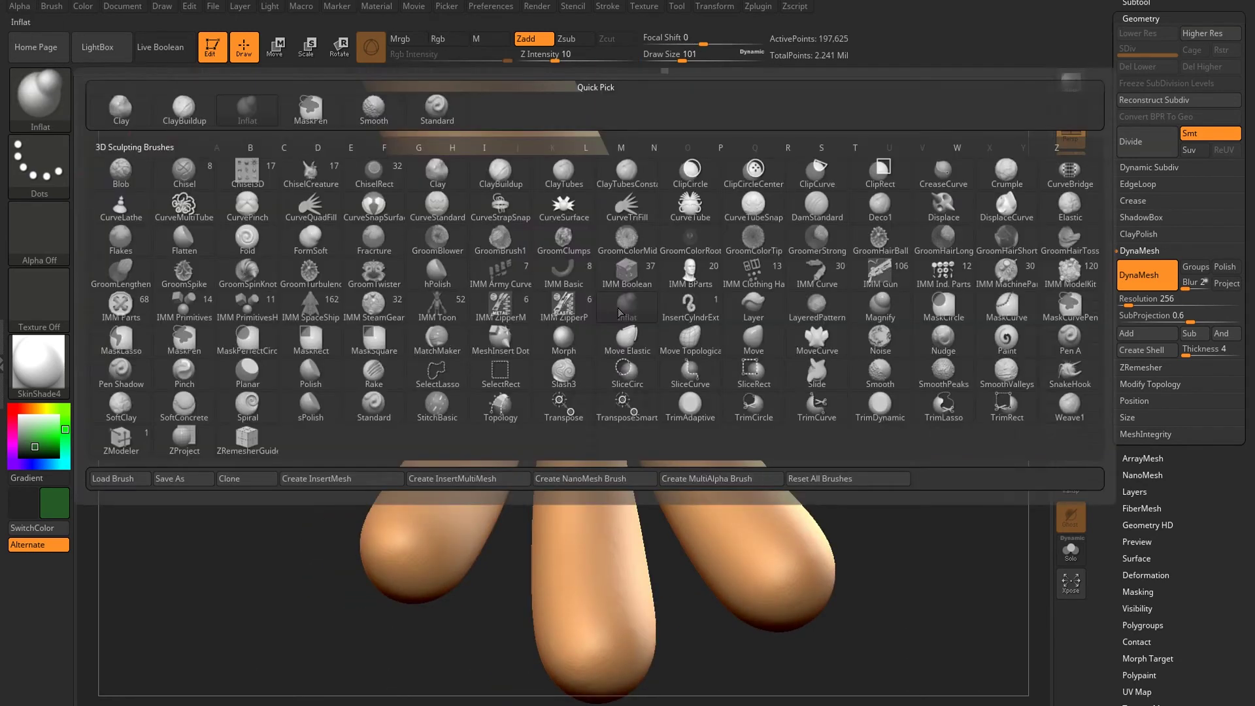
key("d")
key("s")
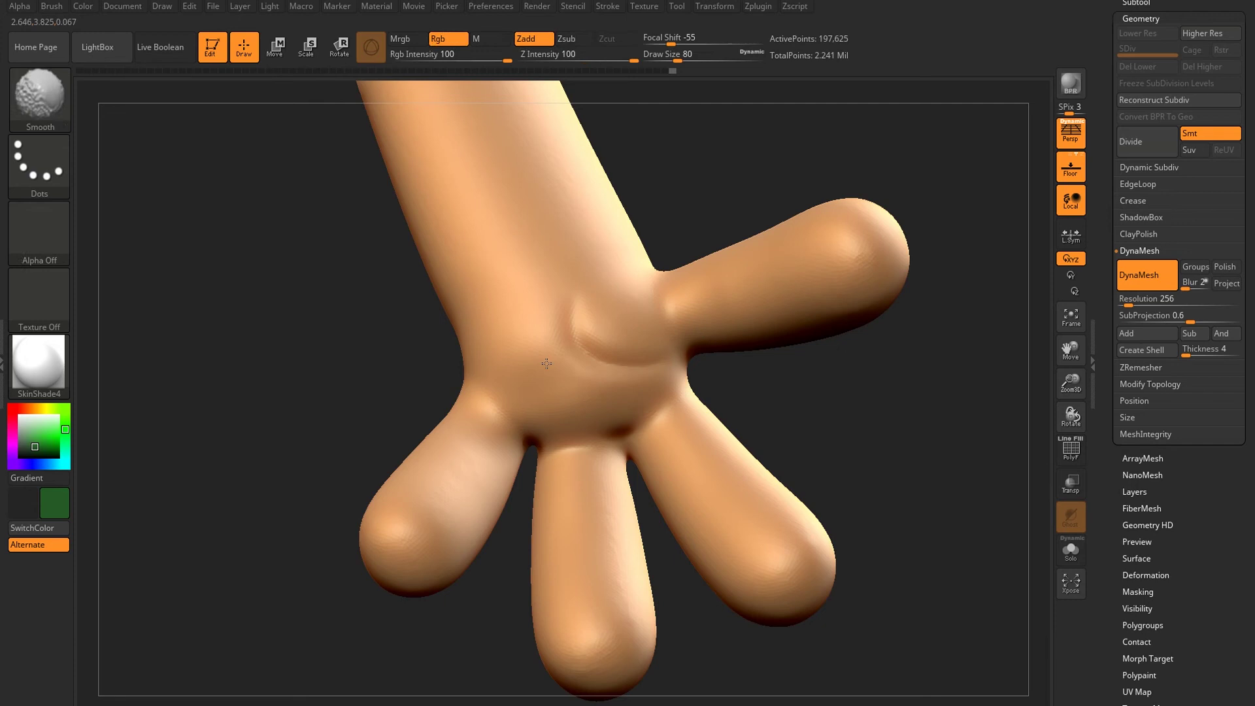
key("b")
key("c")
key("l")
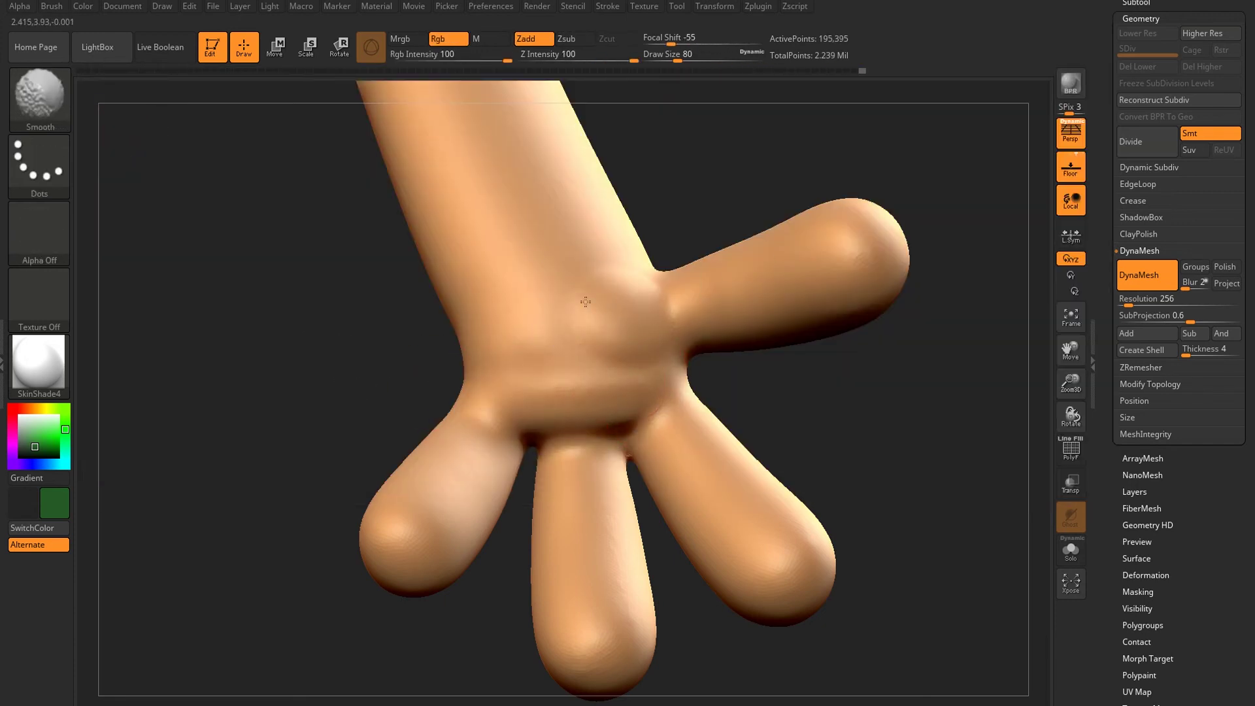
left_click_drag(595, 298, 908, 308)
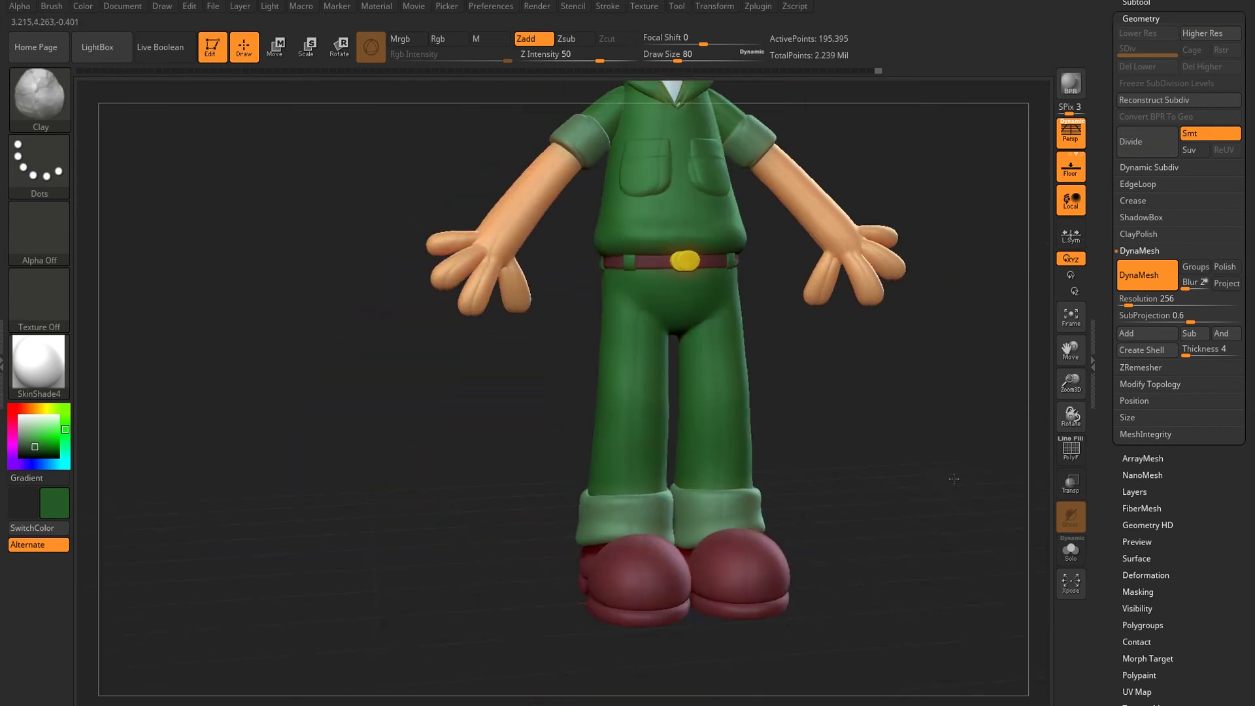
Zoom to the feet, pick the Move brush and make Extract2 active.
mouse_move(908, 308)
left_mouse_down("alt")
mouse_move(826, 429)
mouse_move(1019, 274)
left_mouse_up("alt")
left_click_drag(1130, 2, 1131, 386)
left_click(1130, 385)
key("b")
key("m")
key("v")
left_click(703, 108, "alt")
mouse_move(915, 366)
left_mouse_down()
mouse_move(726, 436)
mouse_move(813, 415)
mouse_move(698, 331)
left_mouse_up()
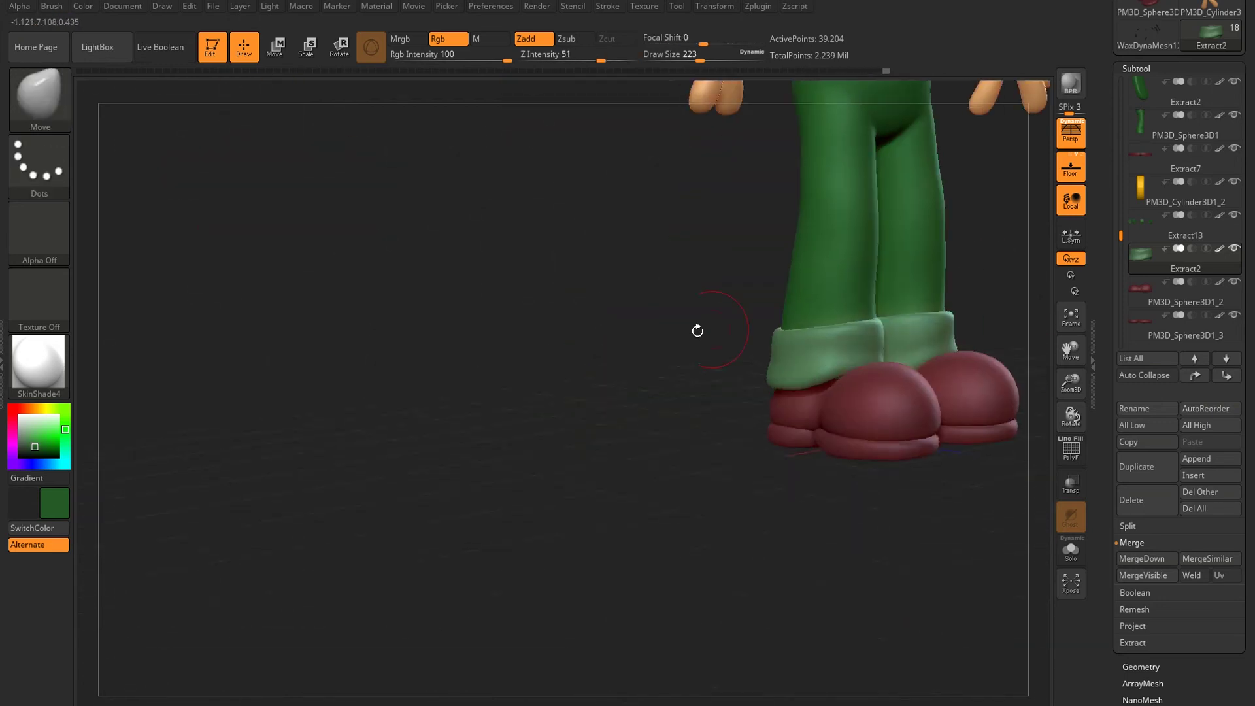
Solo the maroon shoe with Persp off and mask a vertical band across its middle.
left_click(628, 419, "alt")
key("f")
left_click(1071, 134)
left_click_drag(915, 294, 940, 336)
mouse_move(494, 337)
left_mouse_down()
mouse_move(916, 359)
mouse_move(922, 298)
left_mouse_up()
left_click_drag(634, 365, 656, 484, "ctrl")
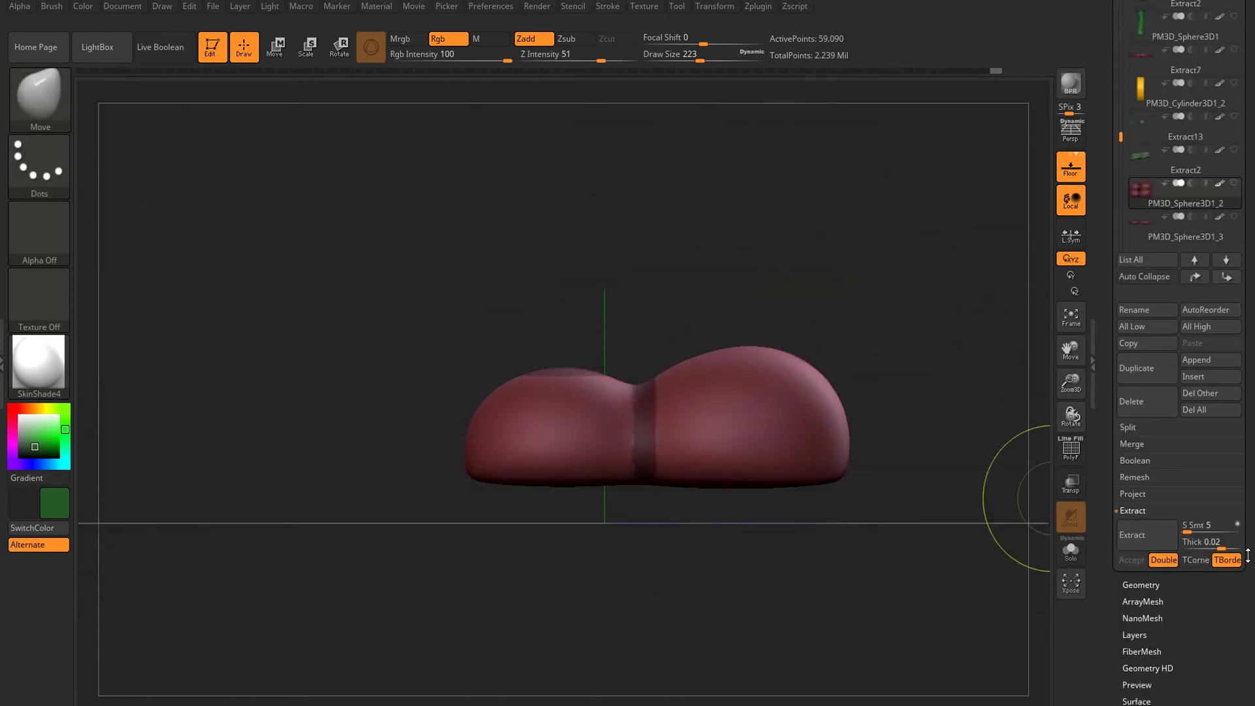
left_click_drag(618, 350, 666, 503, "ctrl")
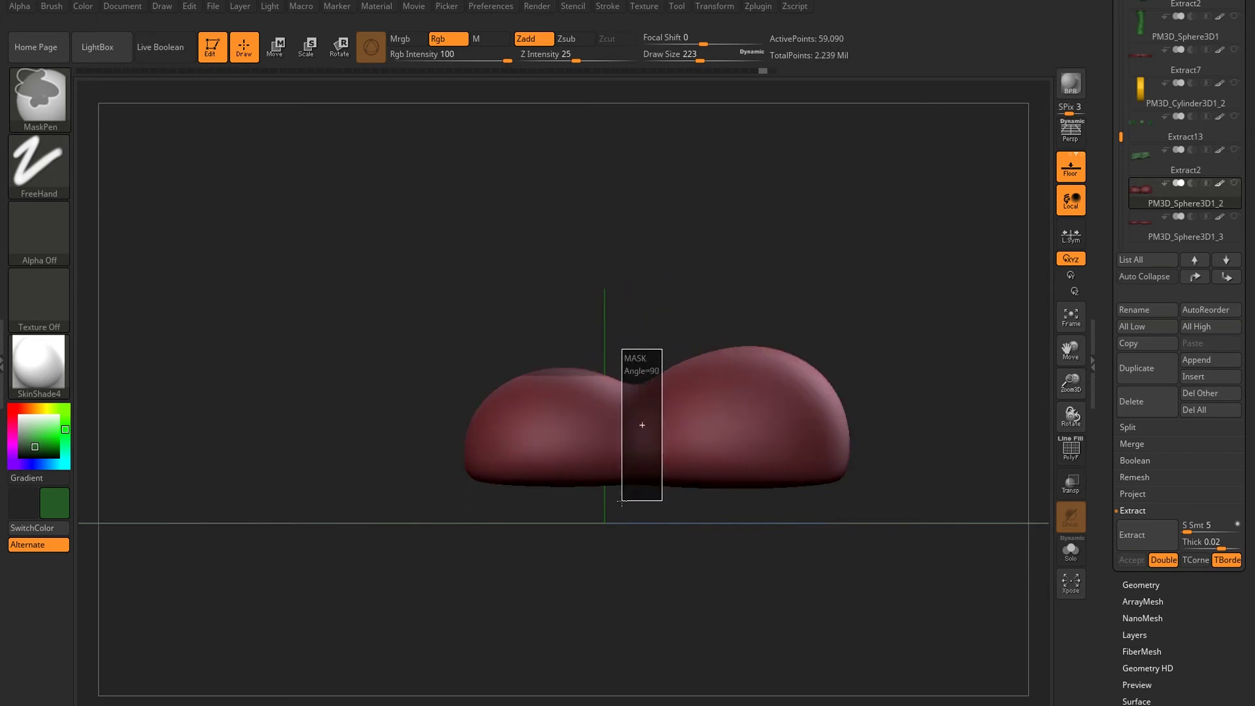
Extract and accept the masked band as Extract4, showing it solo.
left_click(1146, 540)
mouse_move(897, 281)
left_mouse_down()
mouse_move(919, 516)
mouse_move(625, 491)
mouse_move(894, 332)
left_mouse_up()
left_click(1132, 559)
left_click(1071, 549)
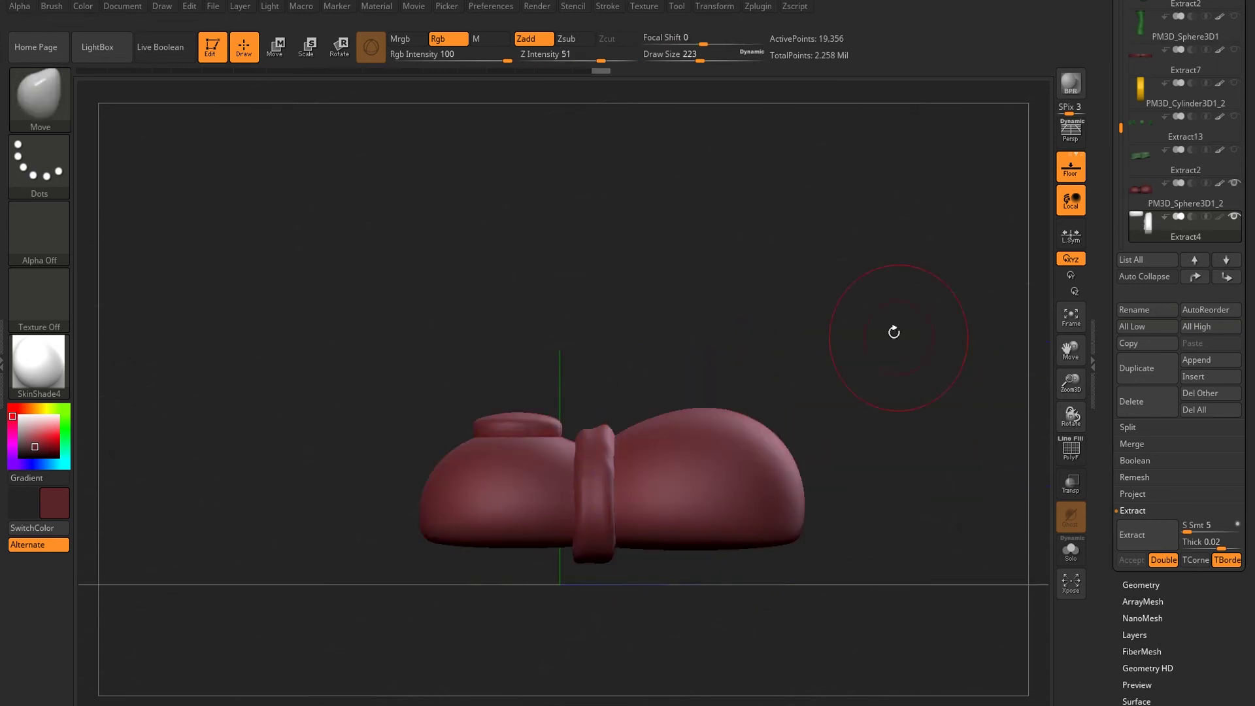
left_click_drag(883, 228, 883, 457)
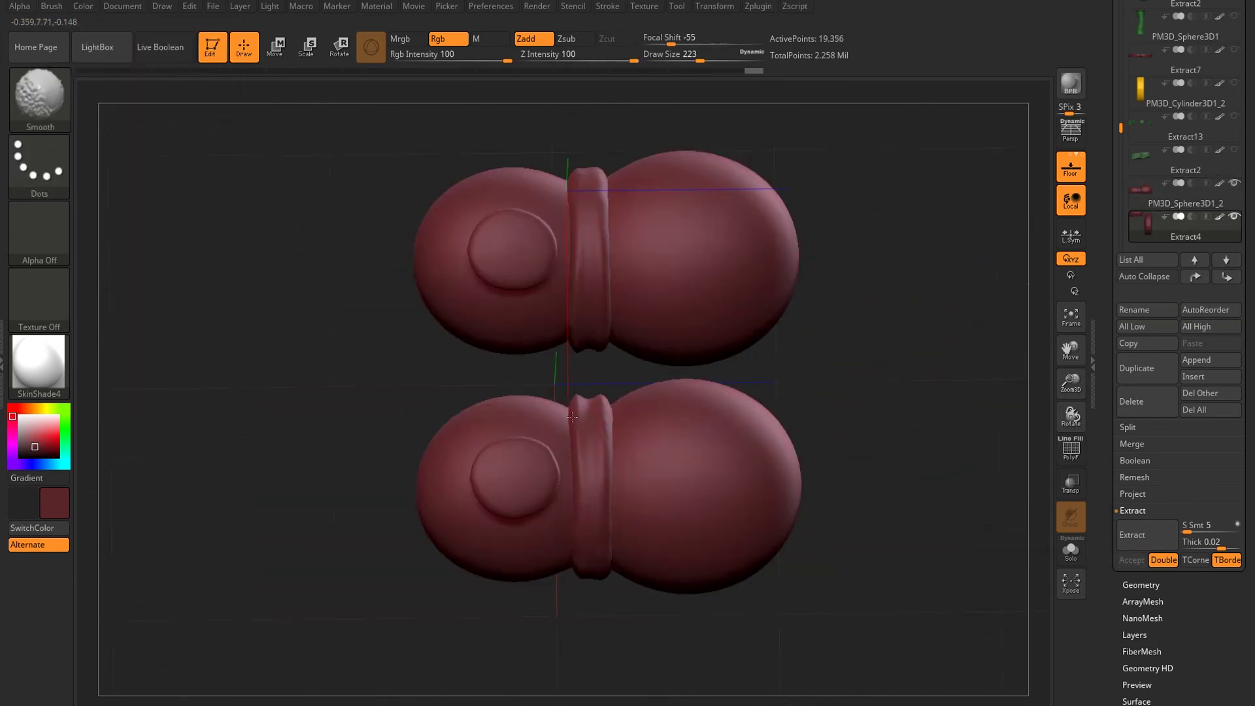
Work on the strap's Geometry and Polygroups settings, revealing the shoe's hidden top pad.
left_click(1141, 584)
mouse_move(590, 463)
right_mouse_down()
mouse_move(700, 343)
mouse_move(373, 422)
mouse_move(827, 246)
right_mouse_up()
left_click(1137, 106)
mouse_move(834, 193)
right_mouse_down()
mouse_move(806, 211)
mouse_move(584, 615)
right_mouse_up()
key("shift+f")
left_click(1143, 517)
left_click(929, 232, "ctrl+shift")
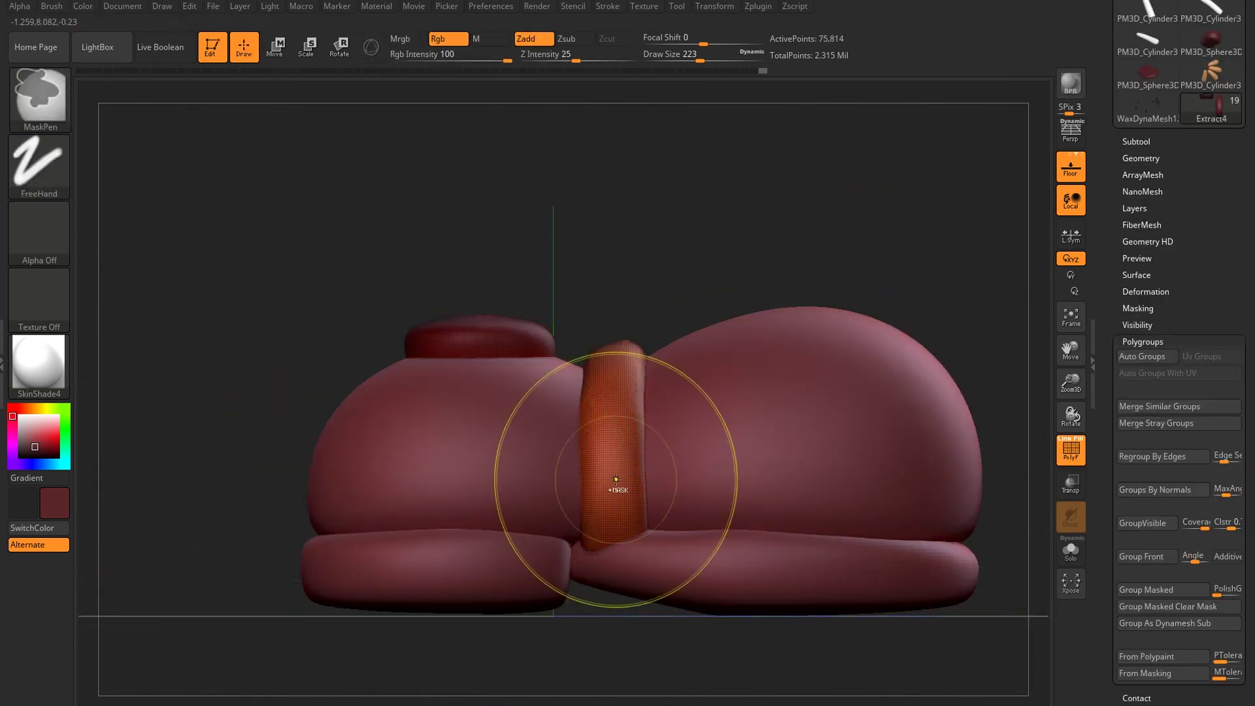
mouse_move(532, 654)
left_mouse_down()
mouse_move(641, 376)
mouse_move(639, 253)
mouse_move(614, 438)
mouse_move(946, 333)
mouse_move(504, 313)
mouse_move(476, 294)
mouse_move(832, 392)
mouse_move(482, 179)
mouse_move(588, 249)
mouse_move(663, 324)
mouse_move(654, 230)
left_mouse_up()
key("shift+f")
Hide the green trouser piece and inspect both boots from close, tilted views.
left_click_drag(629, 283, 649, 222)
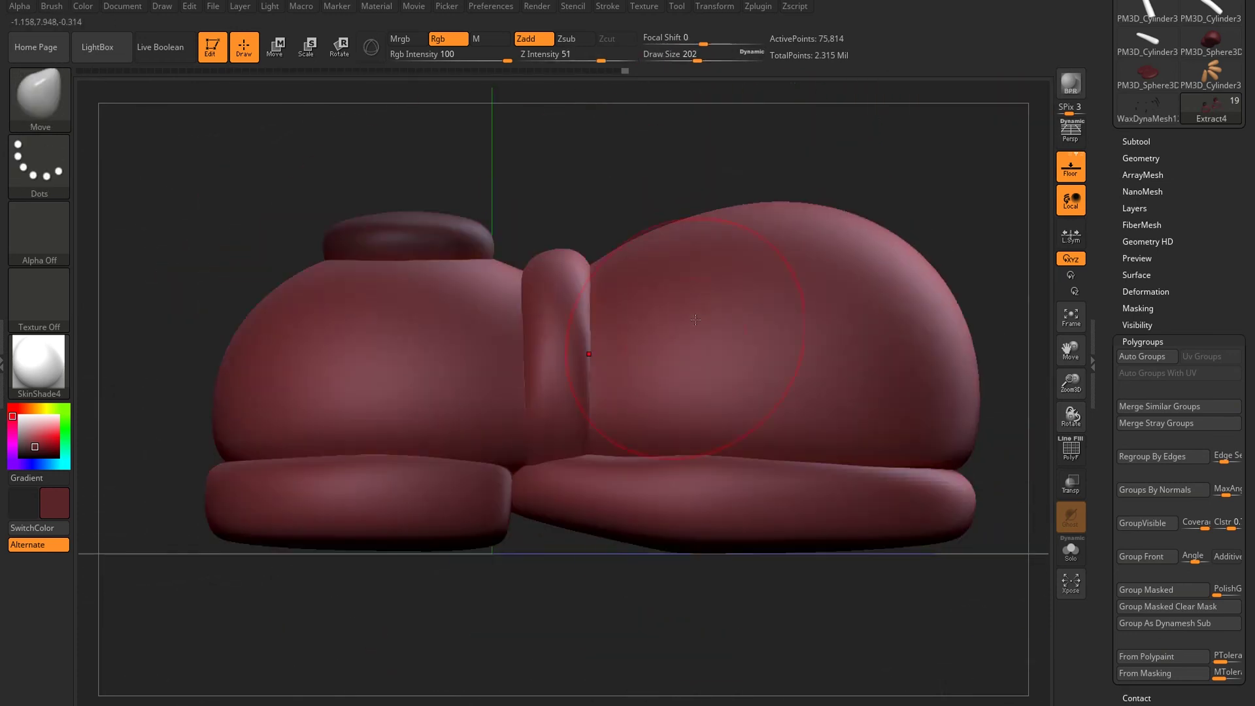
mouse_move(747, 231)
left_mouse_down()
mouse_move(850, 444)
mouse_move(817, 405)
mouse_move(714, 374)
mouse_move(723, 361)
left_mouse_up()
left_click(1136, 141)
left_click(1235, 221)
key("w")
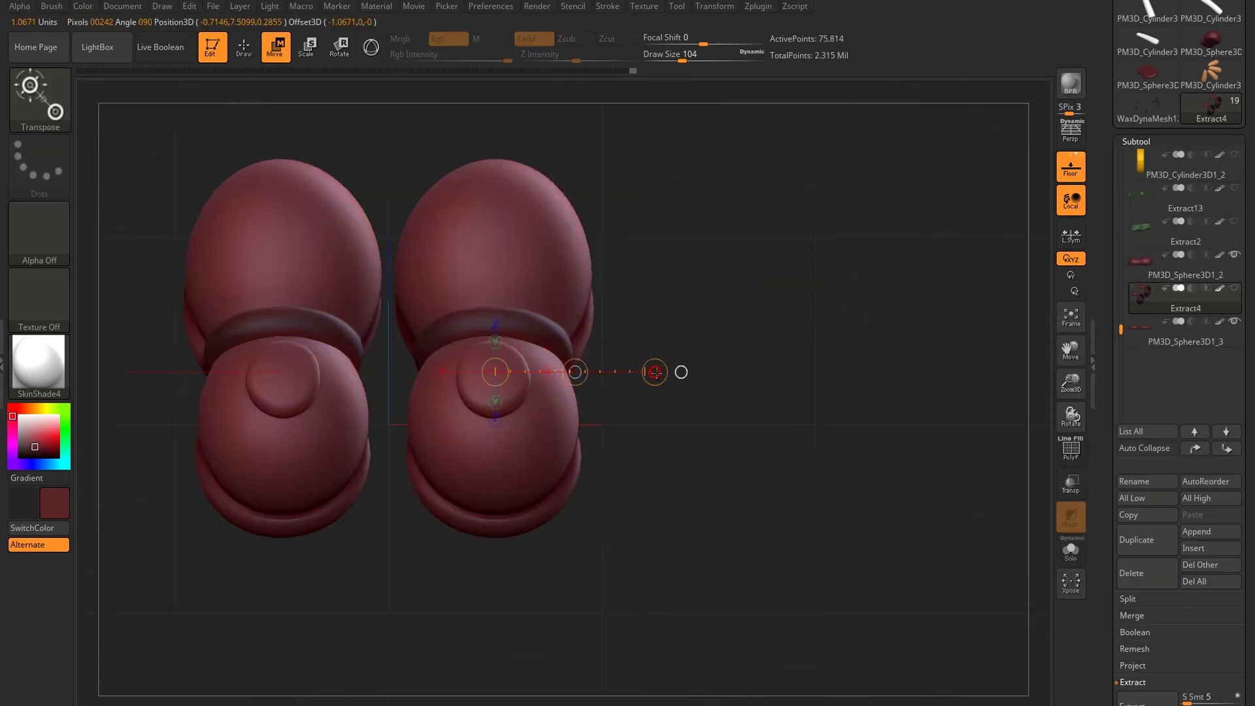
key("q")
mouse_move(582, 445)
left_mouse_down()
mouse_move(737, 364)
mouse_move(407, 294)
mouse_move(332, 201)
mouse_move(585, 413)
mouse_move(488, 439)
left_mouse_up()
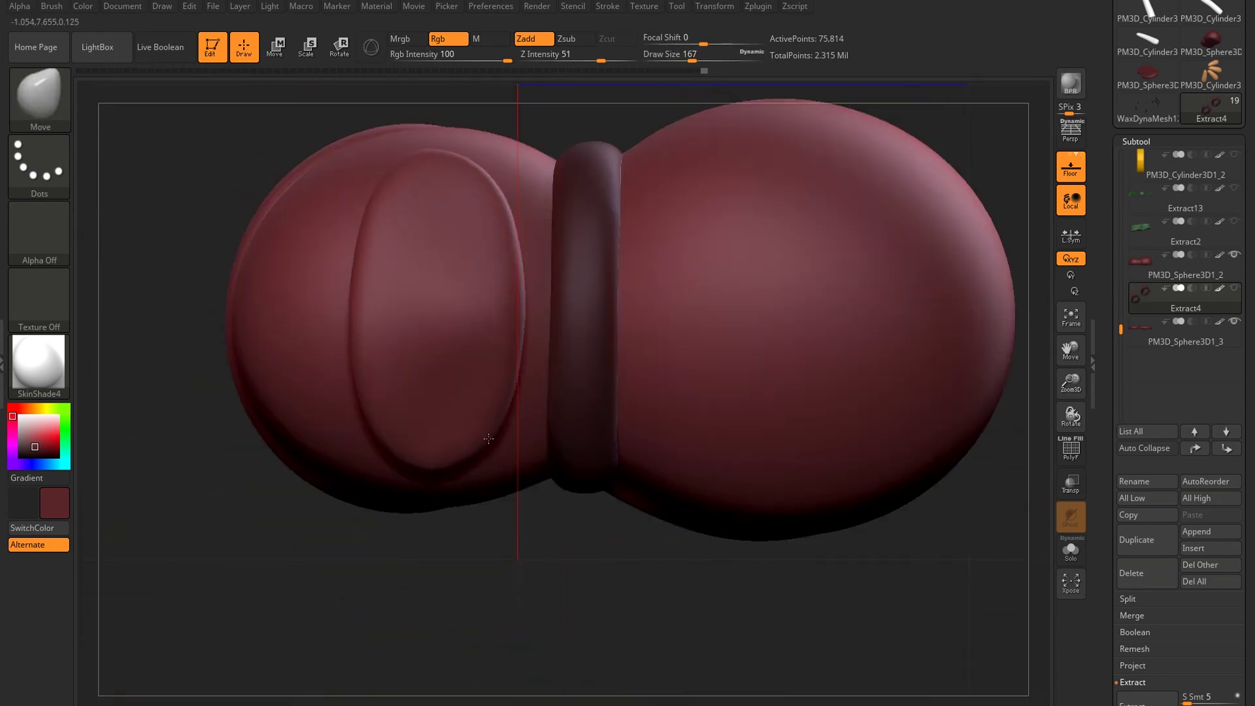
mouse_move(343, 385)
left_mouse_down()
mouse_move(468, 351)
mouse_move(629, 371)
left_mouse_up()
mouse_move(538, 254)
left_mouse_down()
mouse_move(627, 557)
mouse_move(274, 484)
left_mouse_up()
key("w")
mouse_move(379, 622)
left_mouse_down("shift")
mouse_move(279, 386)
mouse_move(231, 422)
left_mouse_up("shift")
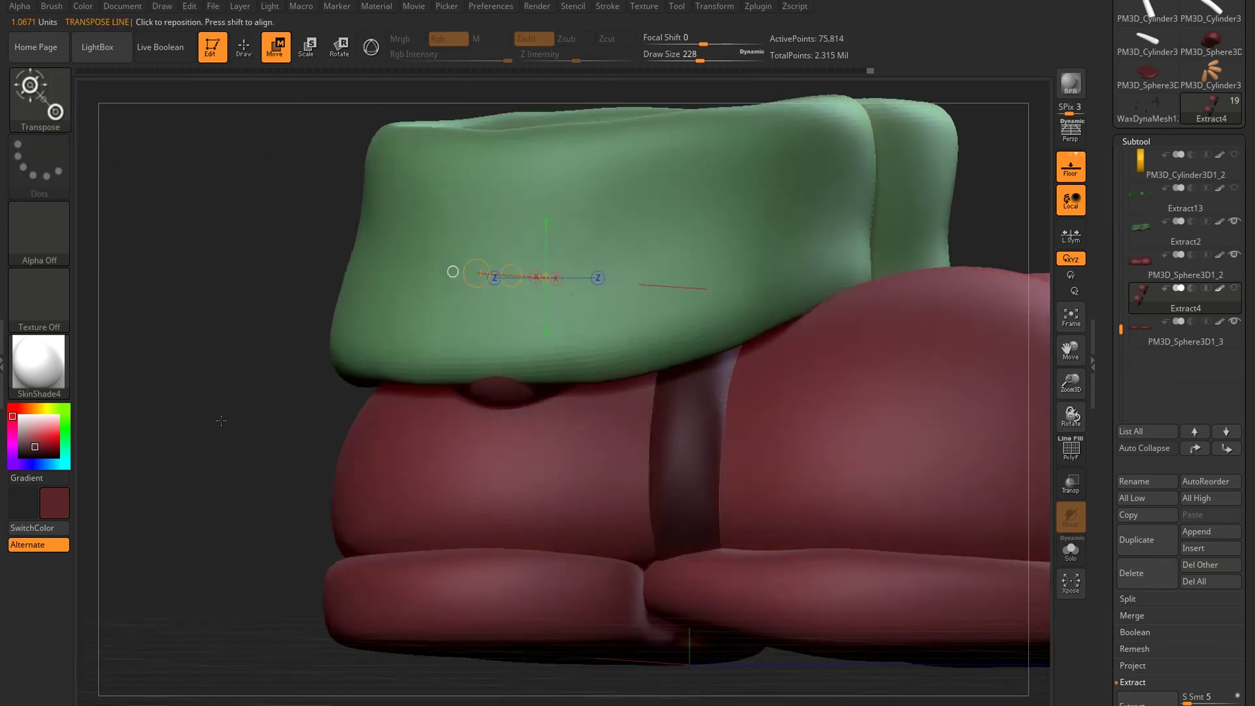
Draw a transpose line on the trouser cuff and view the boot from several angles.
left_click_drag(518, 266, 759, 280)
key("q")
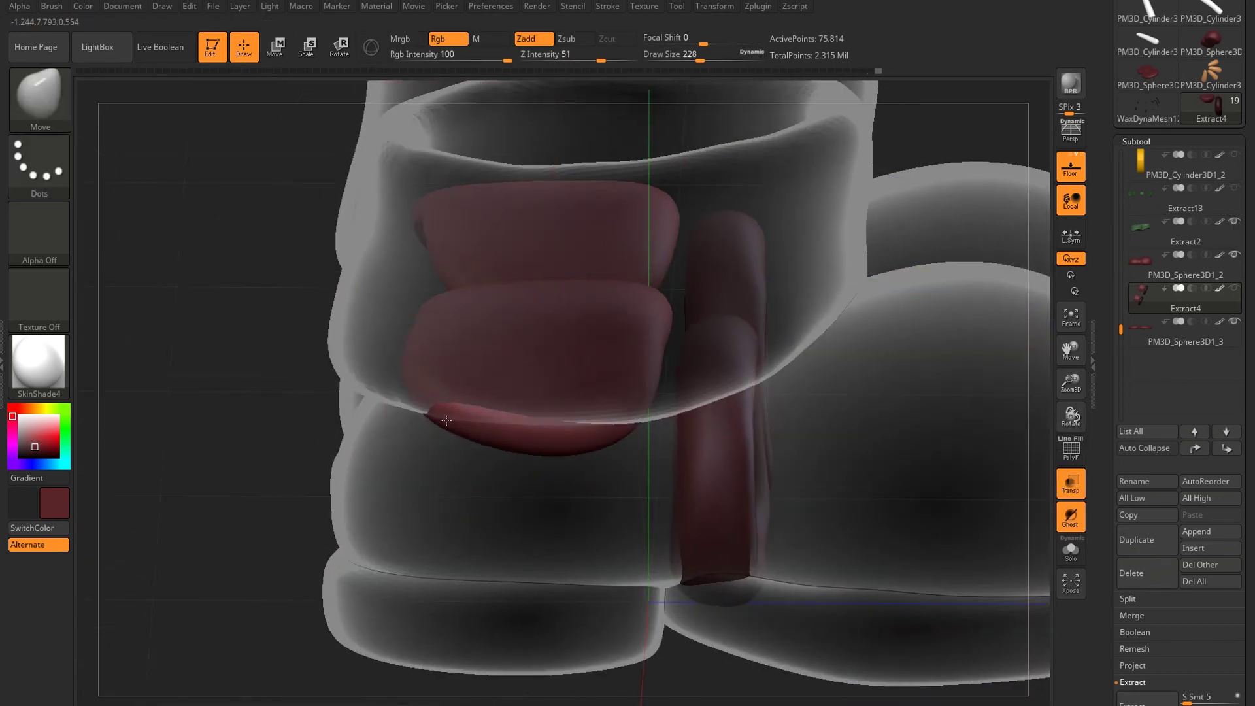
mouse_move(635, 406)
right_mouse_down()
mouse_move(448, 354)
mouse_move(350, 407)
right_mouse_up()
mouse_move(258, 367)
right_mouse_down()
mouse_move(923, 297)
mouse_move(443, 287)
right_mouse_up()
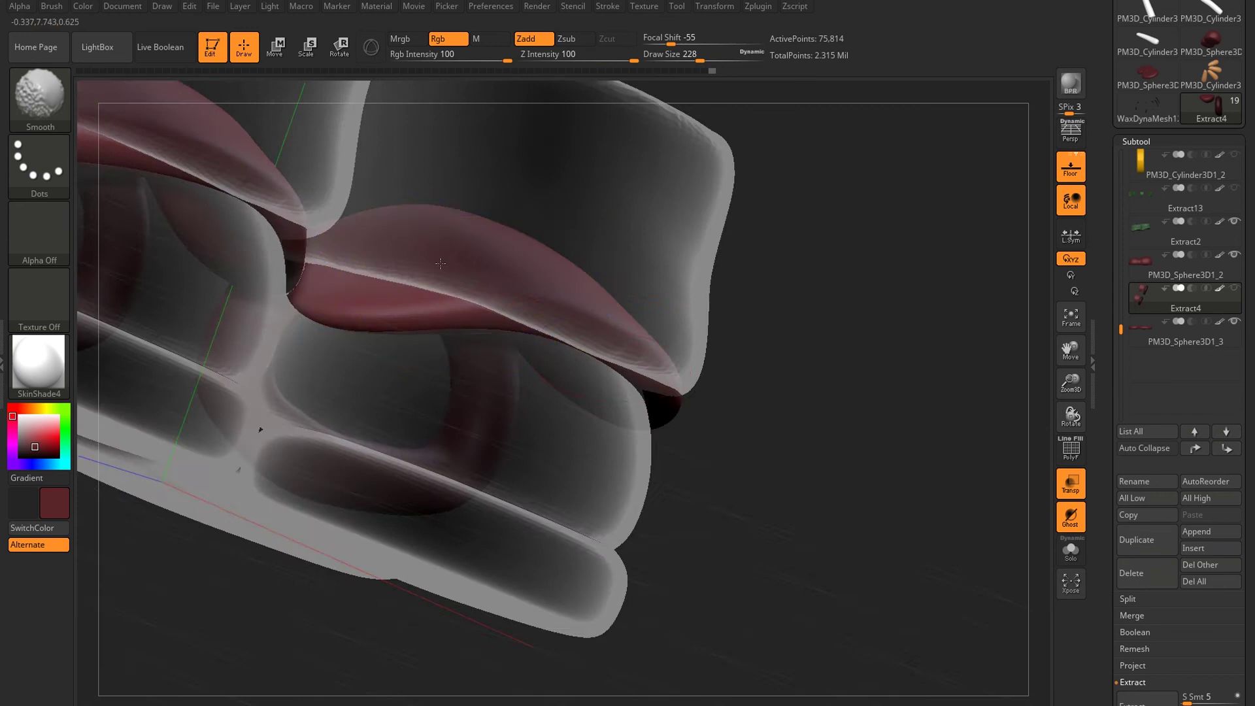
right_click_drag(443, 287, 502, 237, "shift")
right_click_drag(366, 341, 523, 402, "shift")
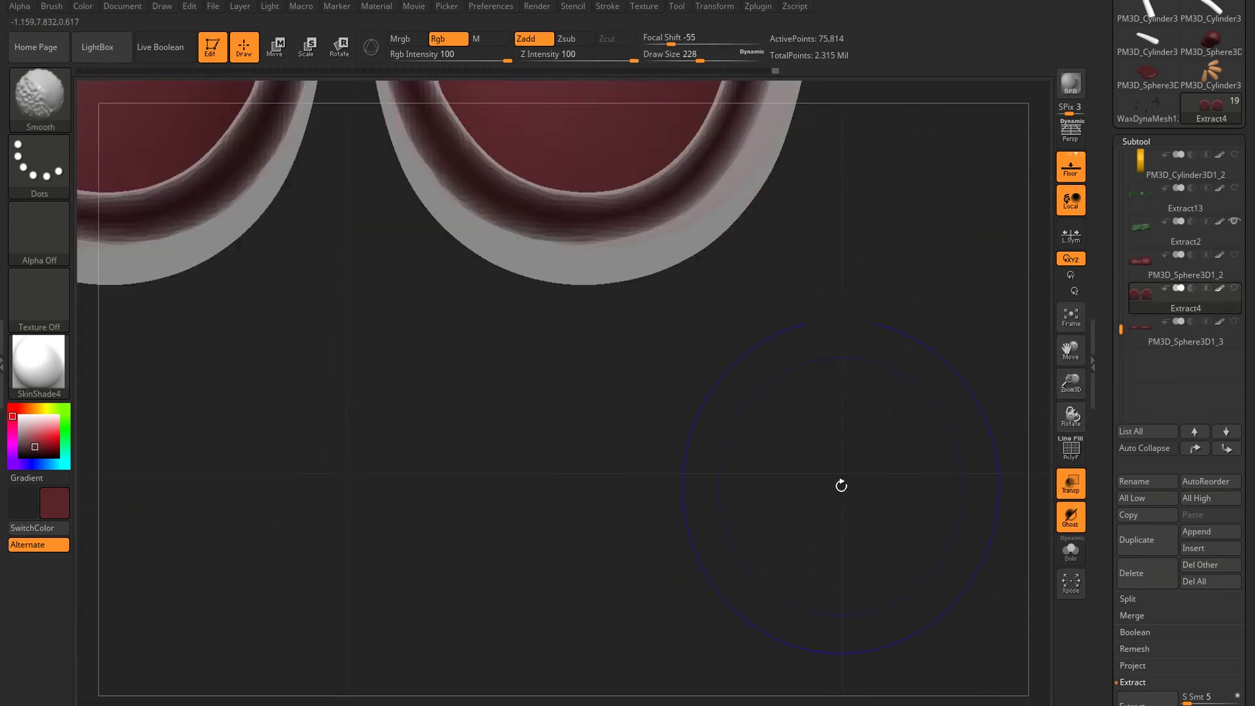
Step back through the edit history and redo the cuff-forming steps.
left_click_drag(760, 70, 697, 76)
key("ctrl+shift+z")
key("ctrl+shift+z")
key("ctrl+shift+z")
key("ctrl+shift+z")
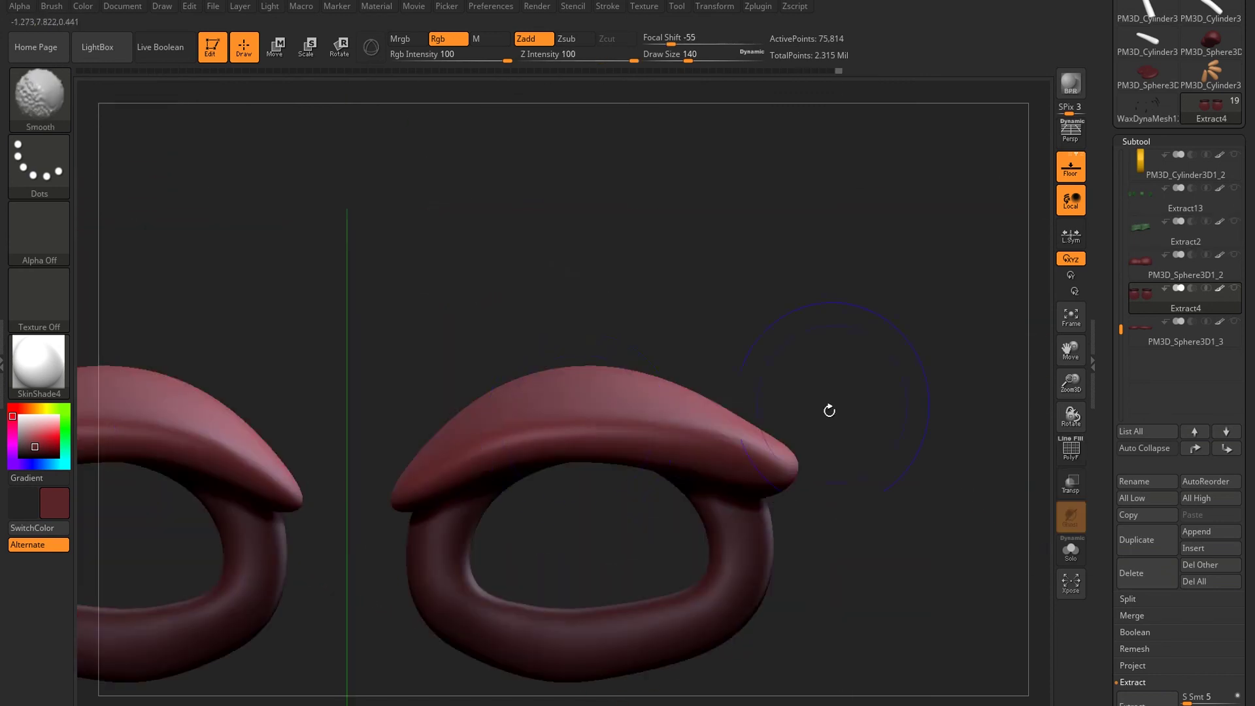
key("ctrl+shift+z")
key("ctrl+shift+z")
key("ctrl+shift+z")
key("ctrl+shift+z")
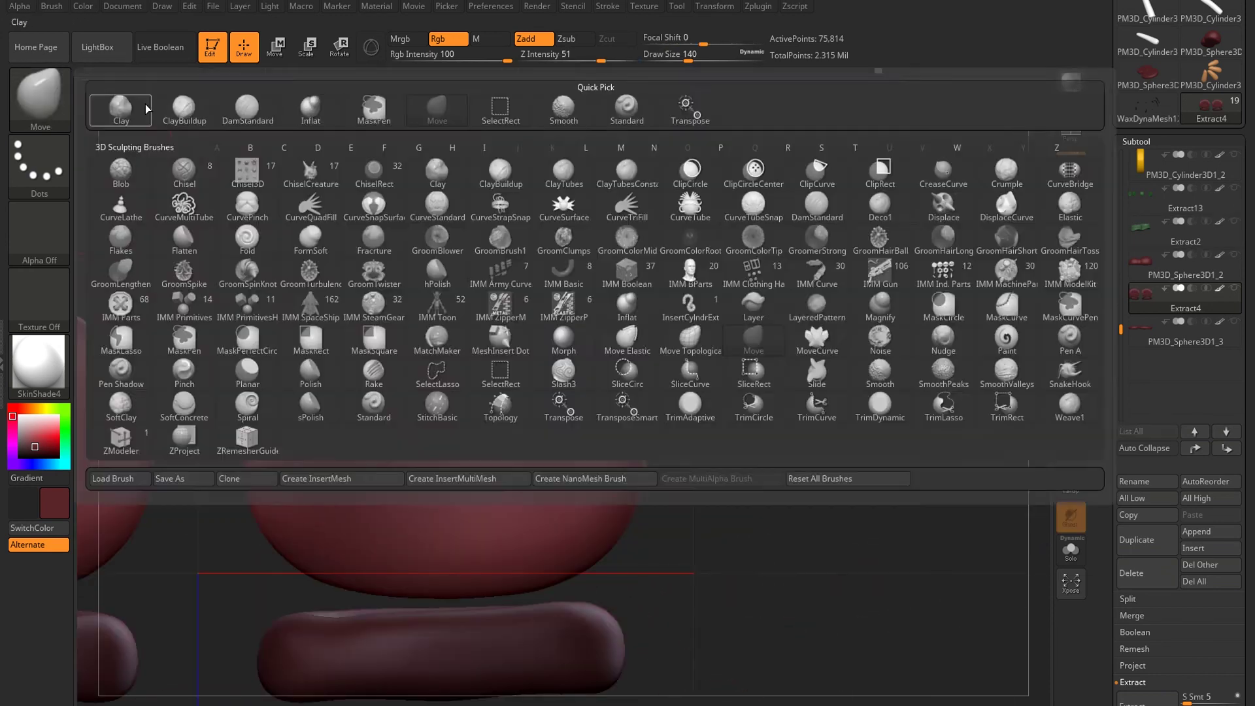
key("ctrl+shift+z")
key("ctrl+shift+z")
key("ctrl+shift+z")
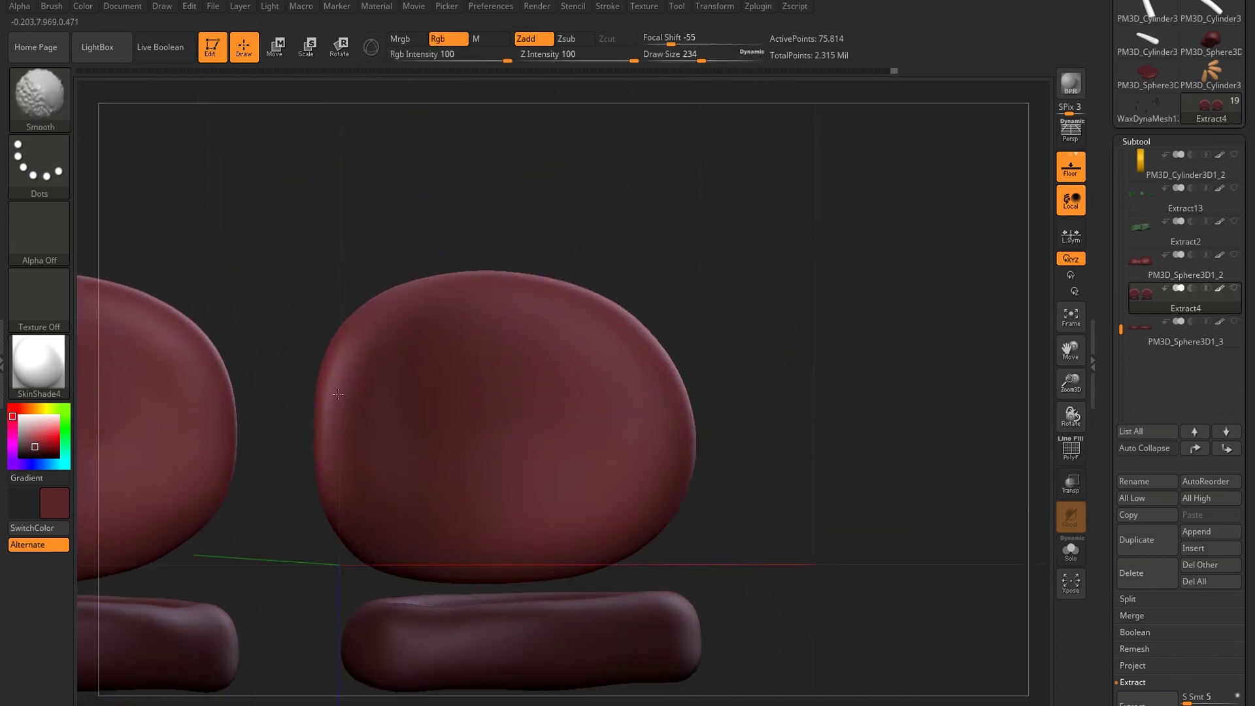
key("ctrl+shift+z")
key("ctrl+shift+z")
key("ctrl+shift+z")
key("ctrl+shift+z")
key("ctrl+shift+z")
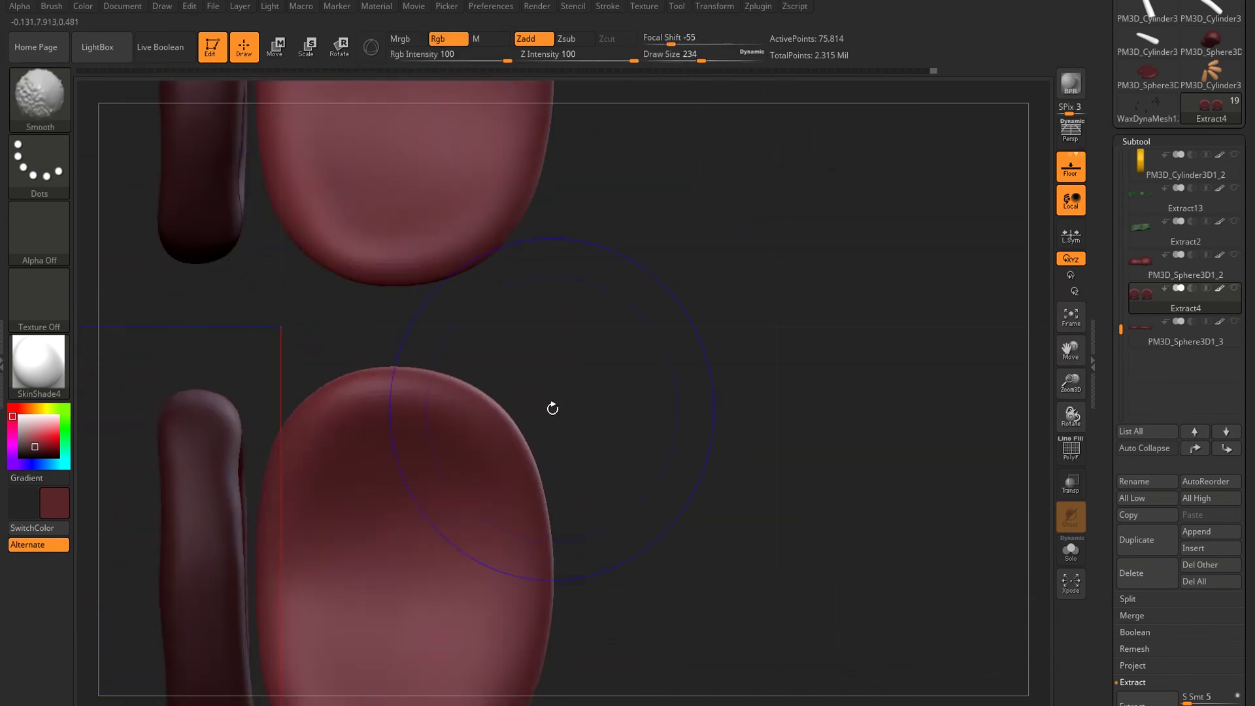
key("ctrl+shift+z")
key("ctrl+shift+z")
key("ctrl+shift+z")
Switch to the Smooth brush and replay the strokes shaping the green cuff.
key("b")
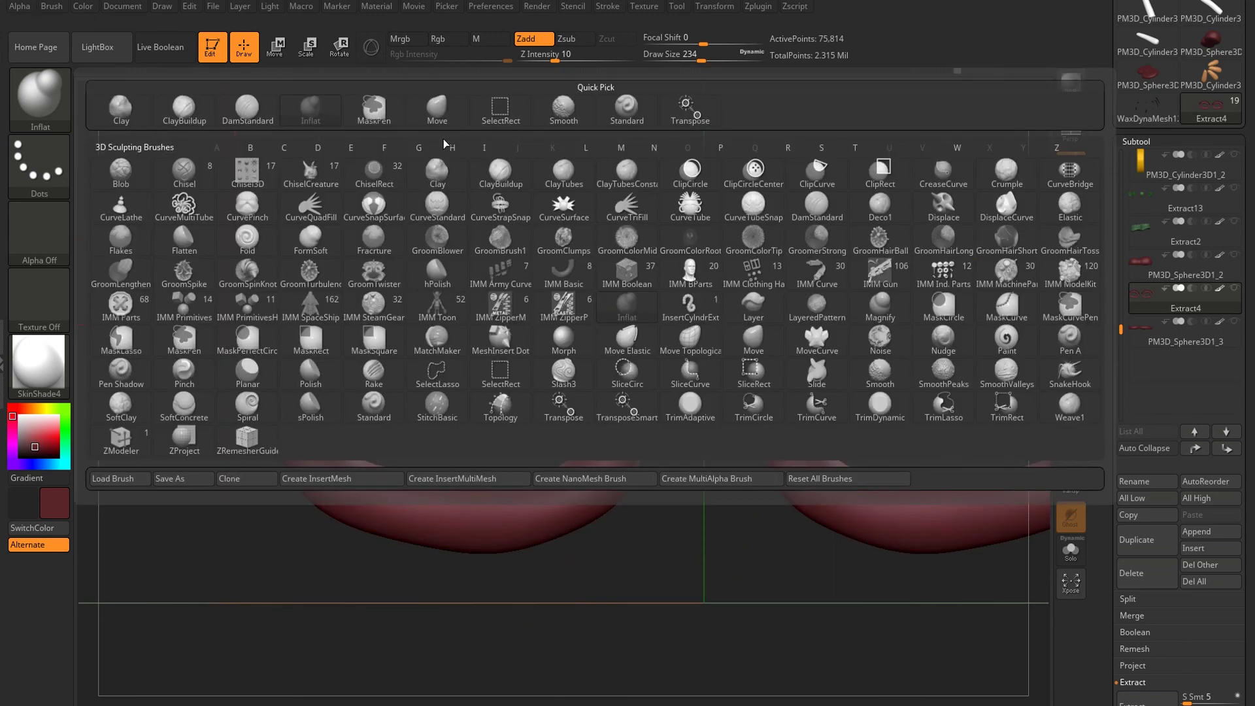
key("s")
key("m")
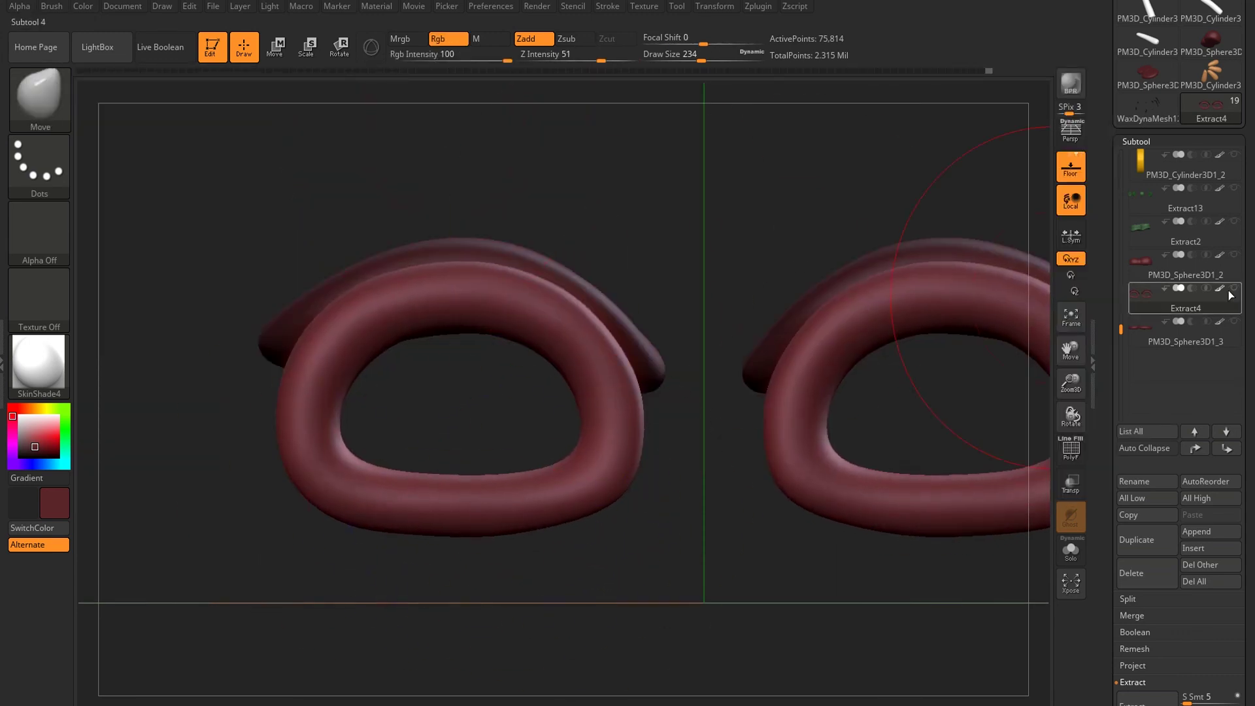
key("ctrl+shift+z")
key("ctrl+shift+z")
key("ctrl+shift+z")
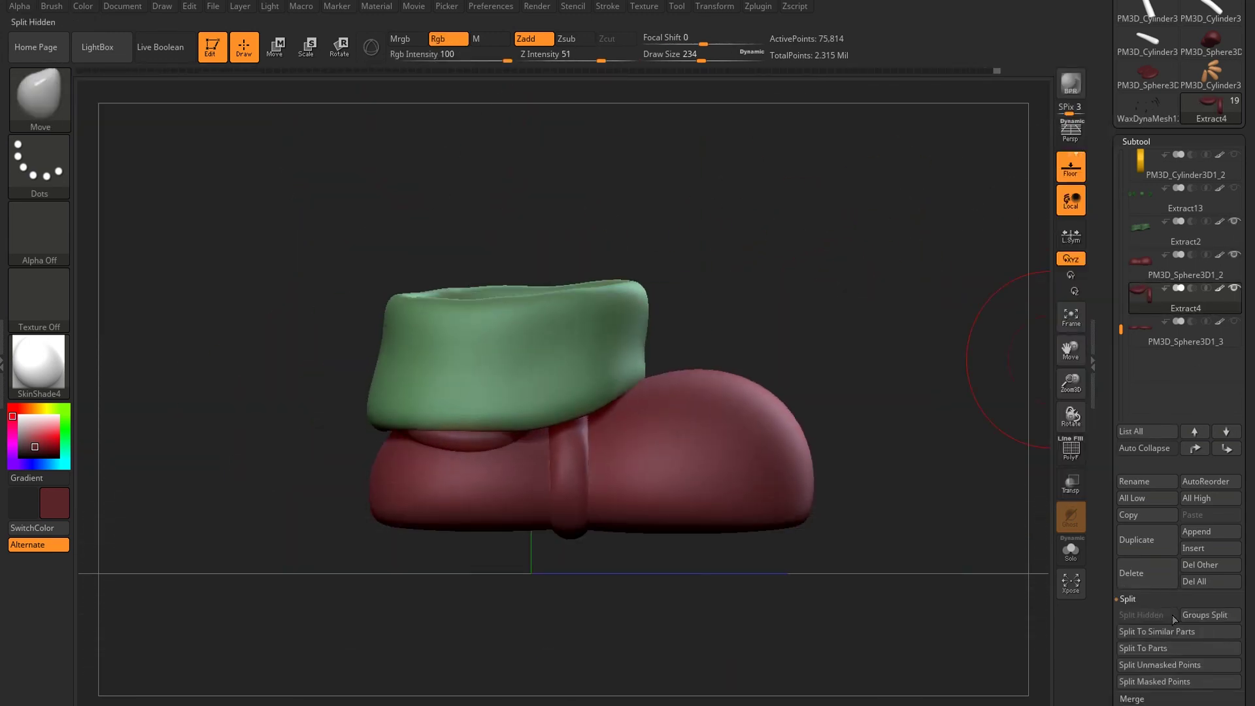
Split the hidden cuff into its own subtool and refine it with a smaller brush.
left_click(1174, 619)
key("ctrl+shift+z")
key("ctrl+shift+z")
key("ctrl+shift+z")
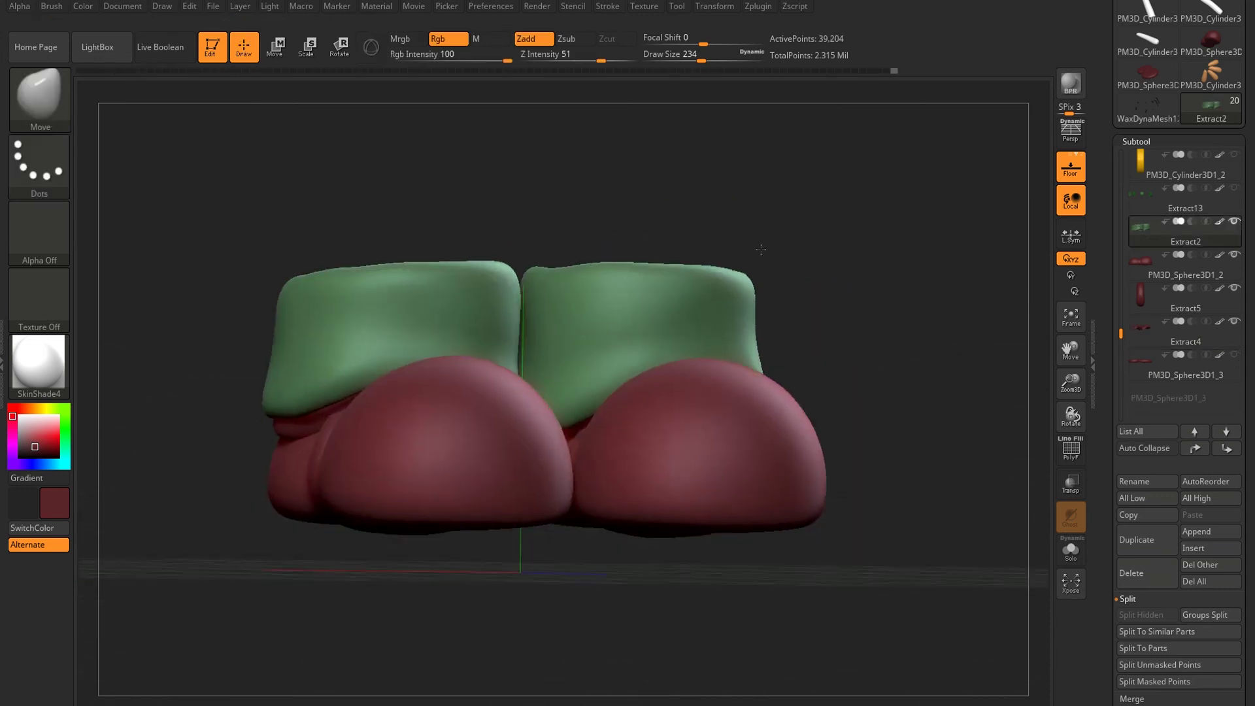
key("ctrl+shift+z")
key("ctrl+shift+z")
key("ctrl+shift+z")
key("ctrl+shift+z")
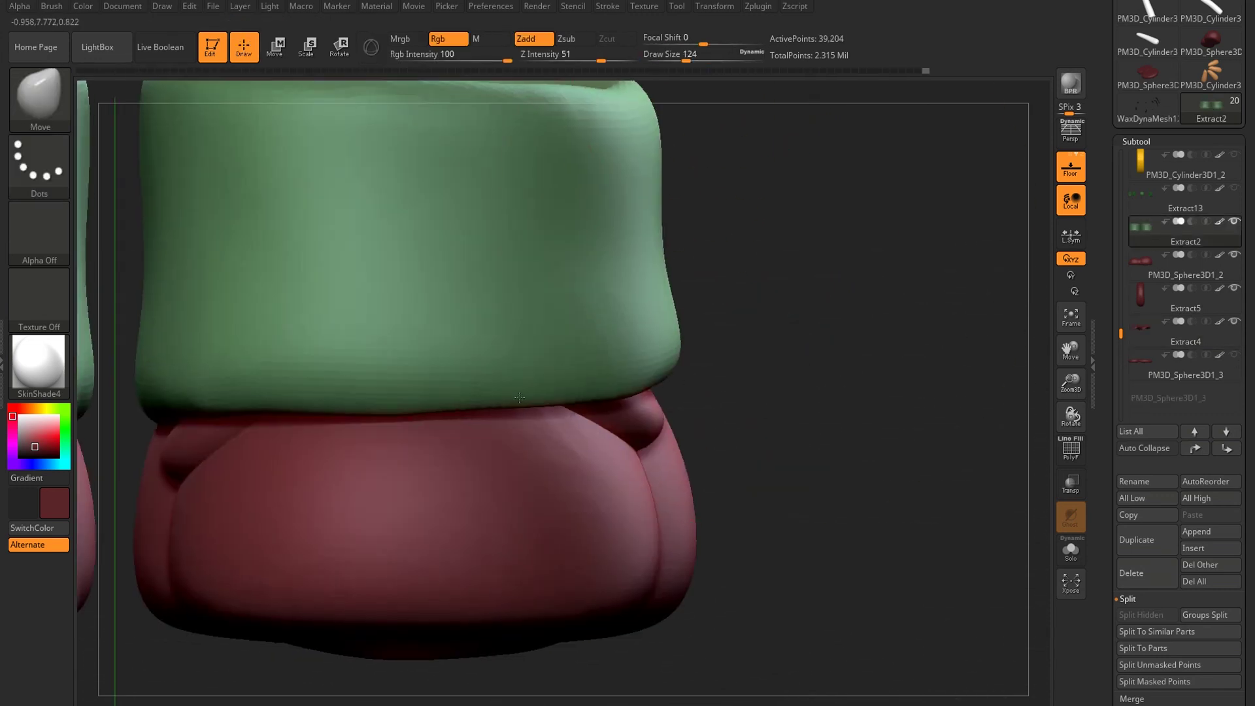
left_click_drag(711, 61, 688, 60)
key("ctrl+shift+z")
key("ctrl+shift+z")
key("ctrl+shift+z")
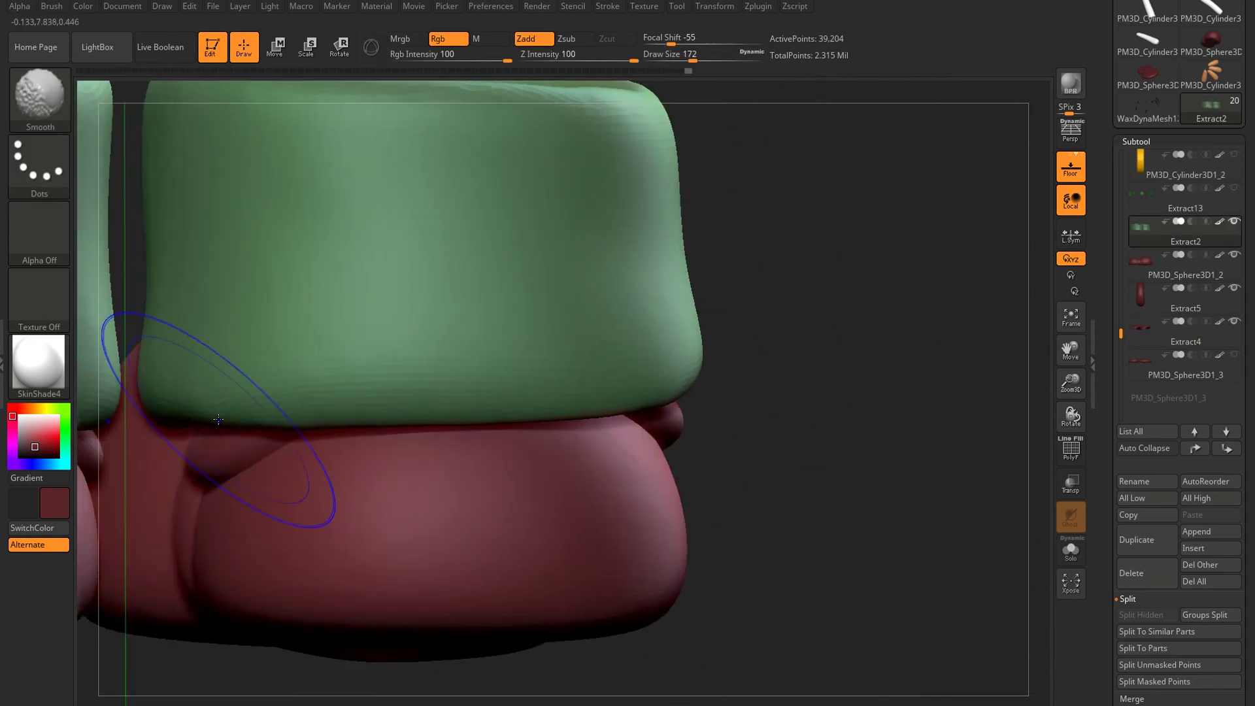
key("ctrl+shift+z")
key("ctrl+shift+z")
key("ctrl+shift+z")
left_click_drag(587, 269, 435, 469)
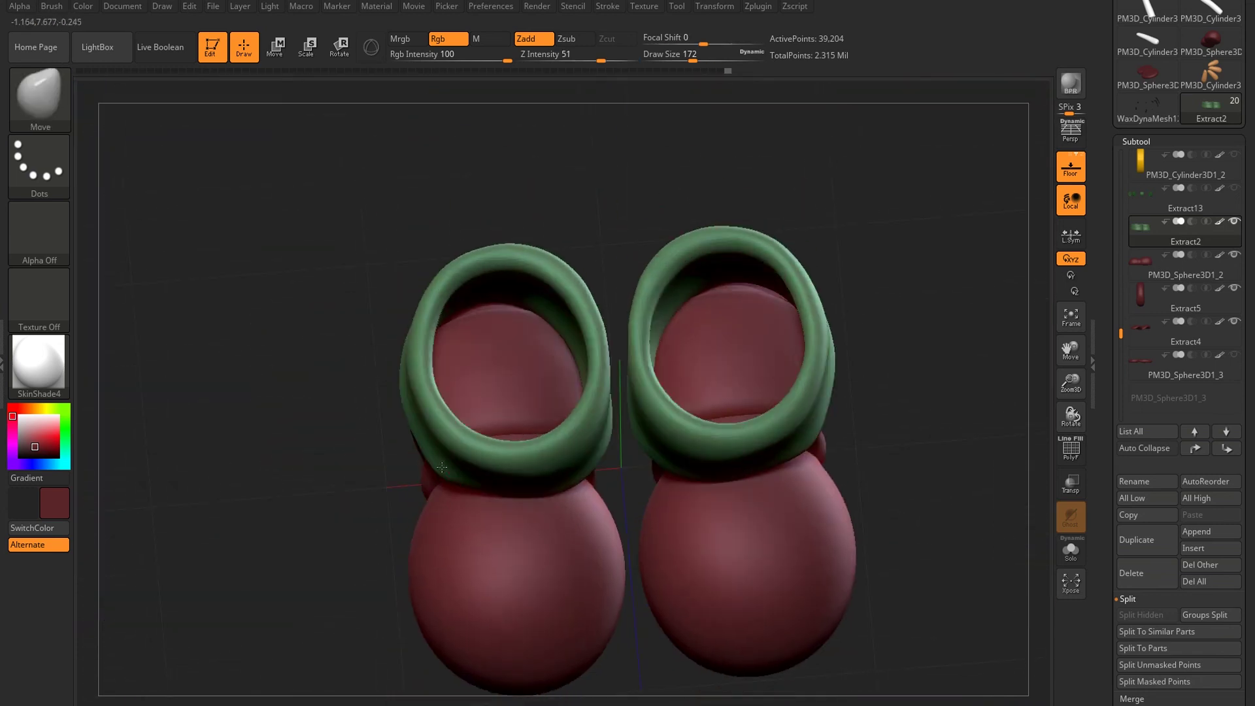
Sculpt both cuffs further and DynaMesh them from the Geometry settings.
key("ctrl+shift+z")
key("ctrl+shift+z")
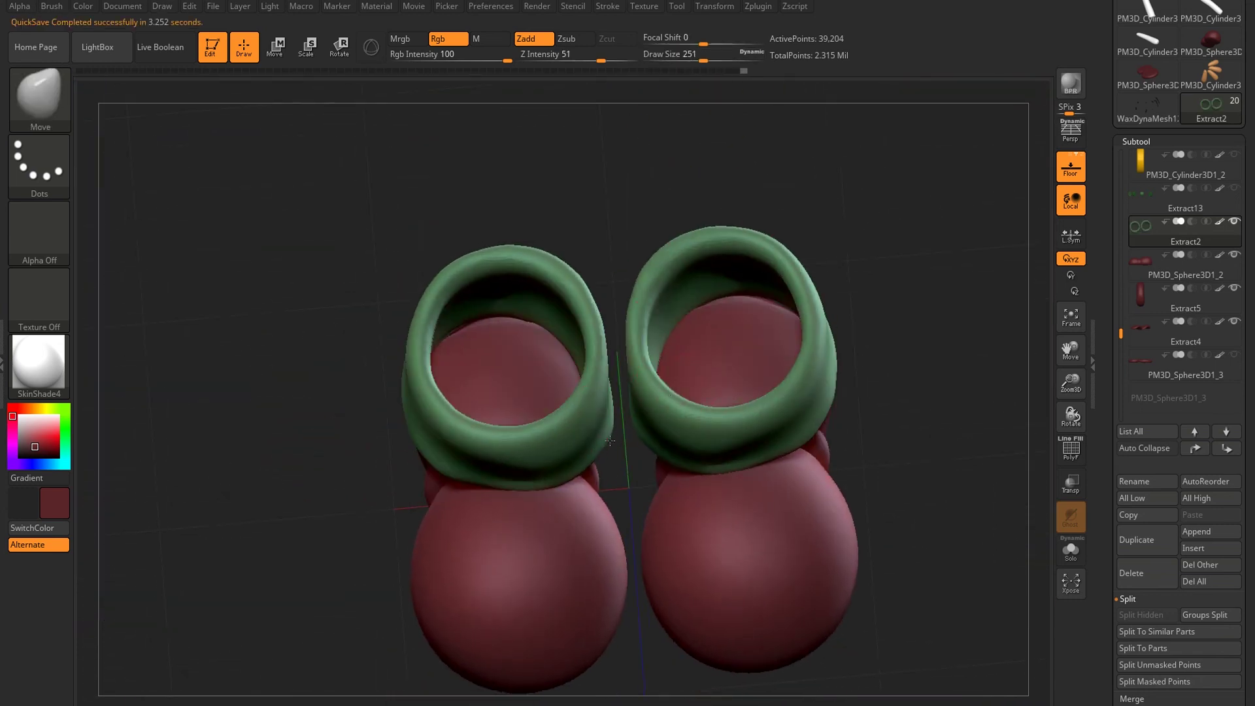
key("ctrl+shift+z")
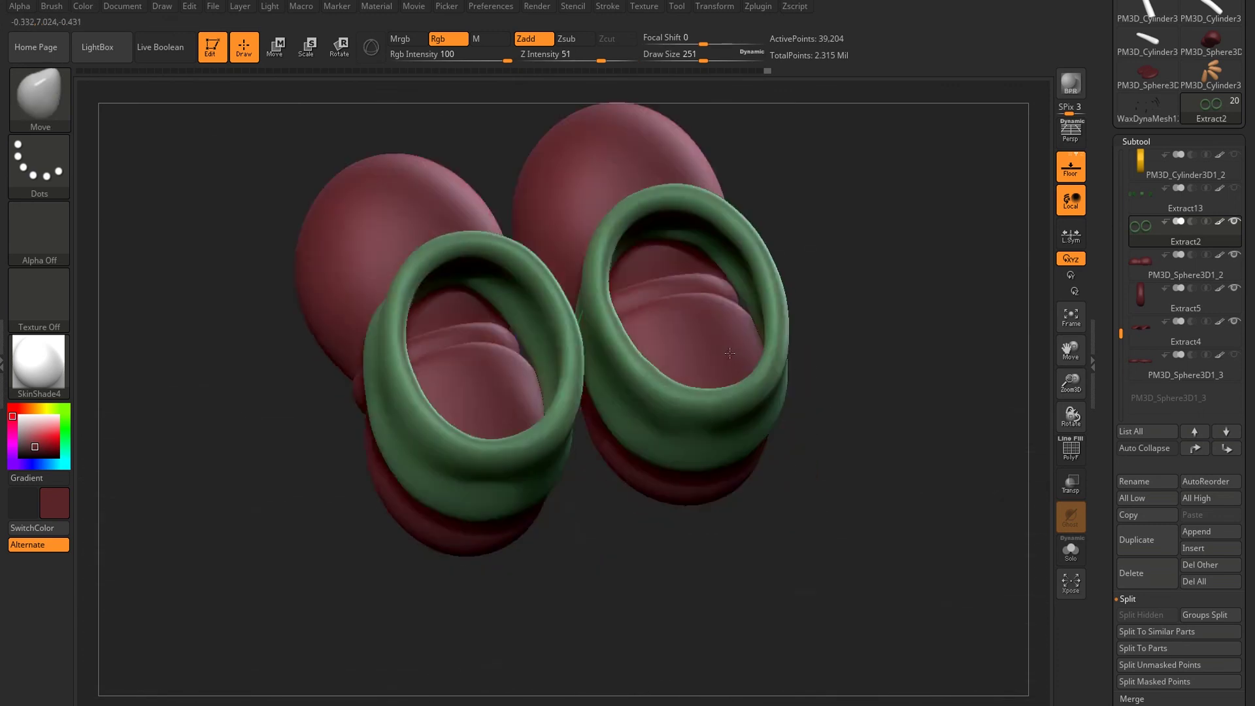
key("ctrl+shift+z")
key("ctrl+shift+z")
key("ctrl+shift+z")
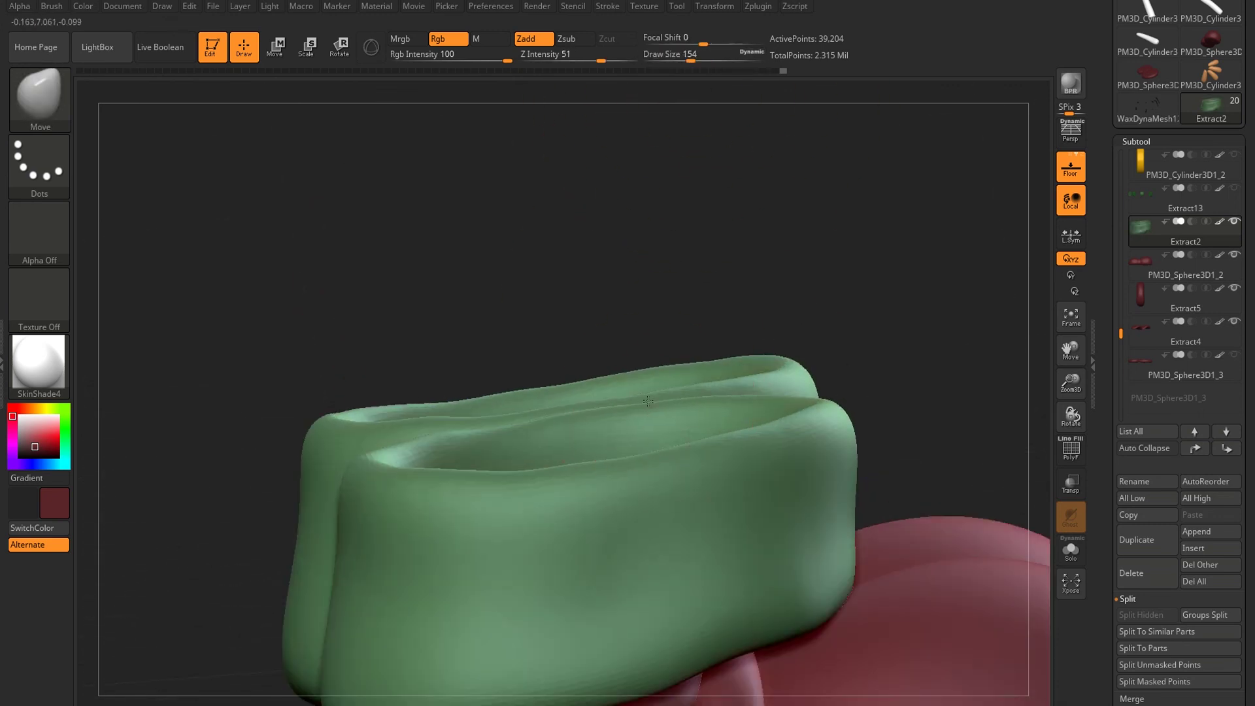
key("ctrl+shift+z")
key("ctrl+shift+z")
key("ctrl+shift+z")
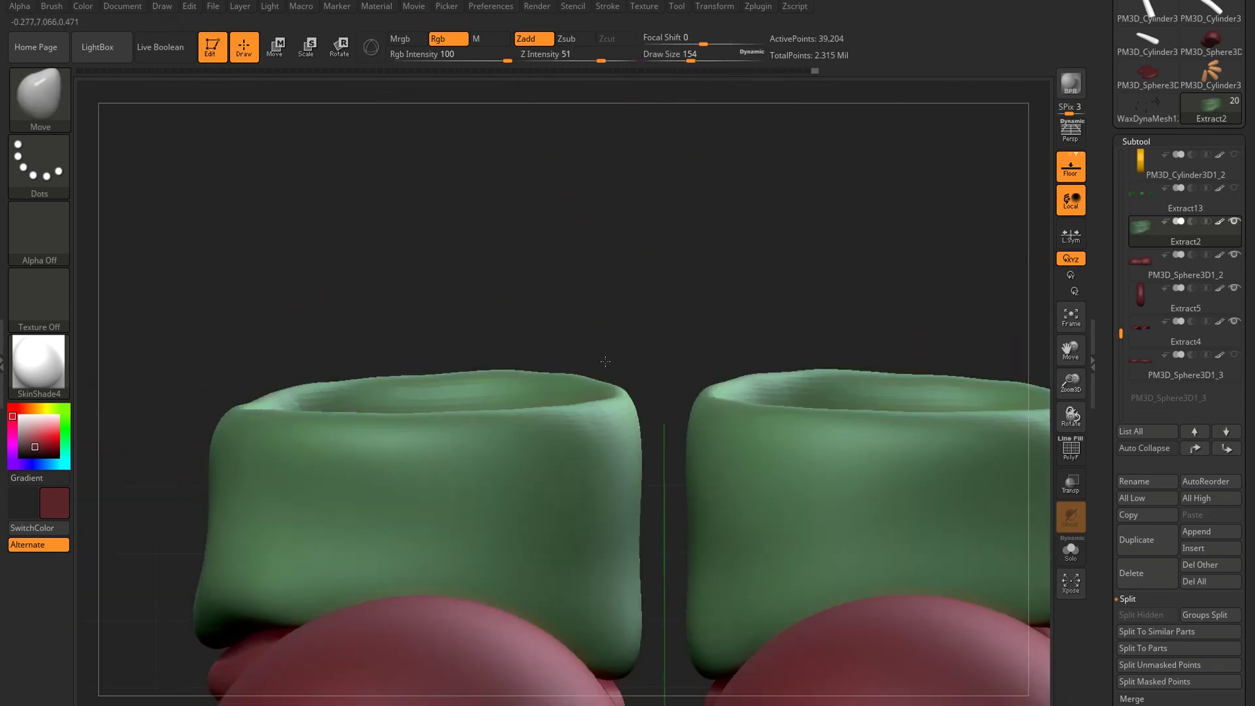
key("ctrl+shift+z")
left_click(1141, 158)
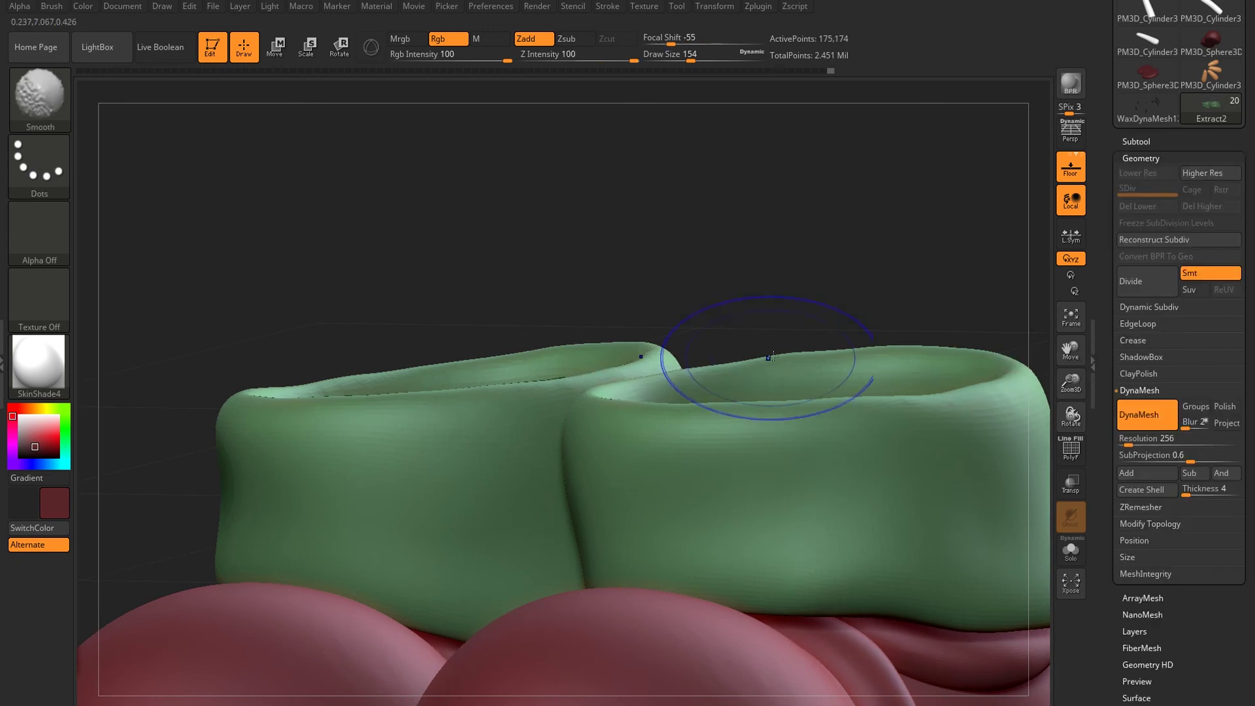
key("ctrl+shift+z")
key("ctrl+shift+z")
key("ctrl+shift+z")
key("ctrl+shift+z")
key("ctrl+shift+z")
key("ctrl+shift+z")
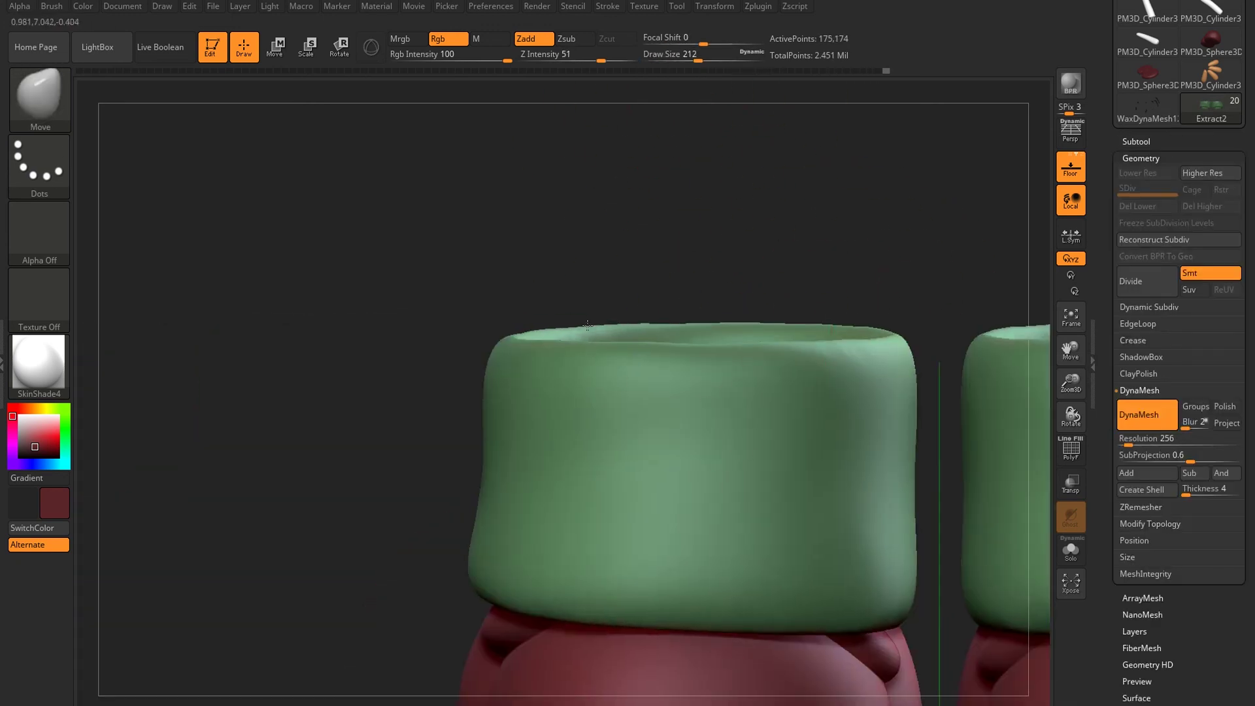
key("ctrl+shift+z")
key("ctrl+shift+z")
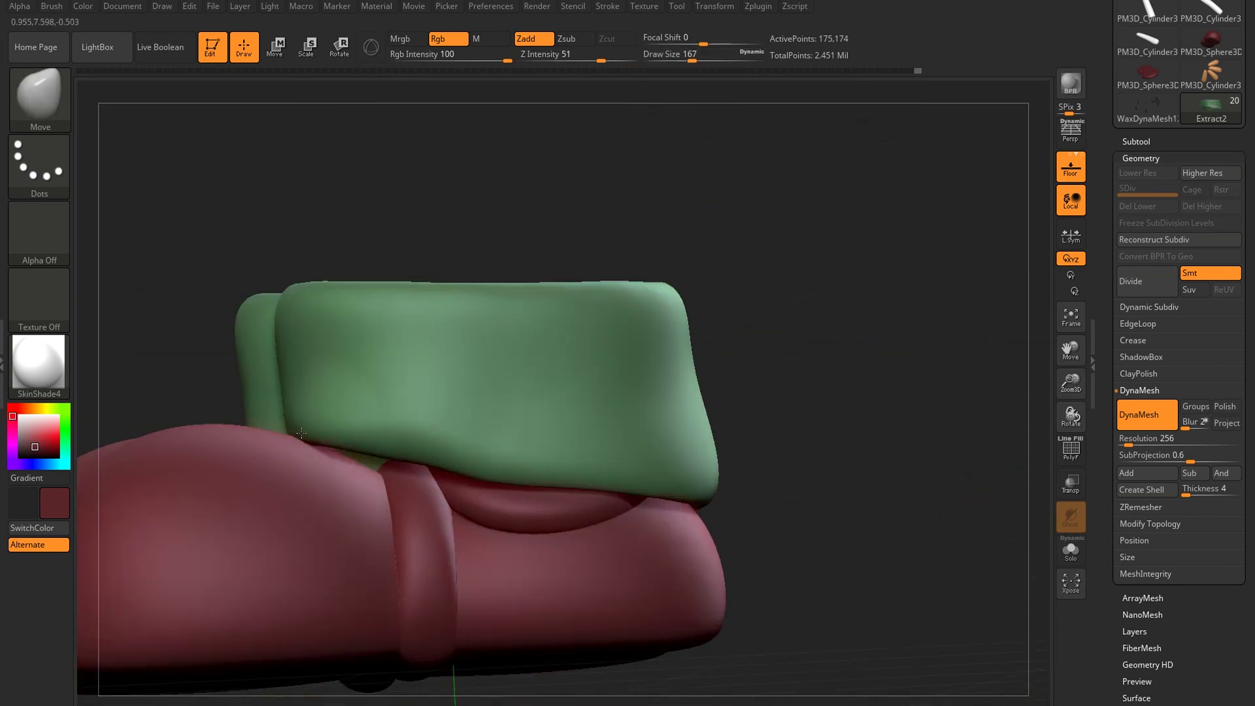
key("ctrl+shift+z")
Puff out both cuffs with the Inflat brush, then step back through the history.
key("ctrl+shift+z")
key("ctrl+shift+z")
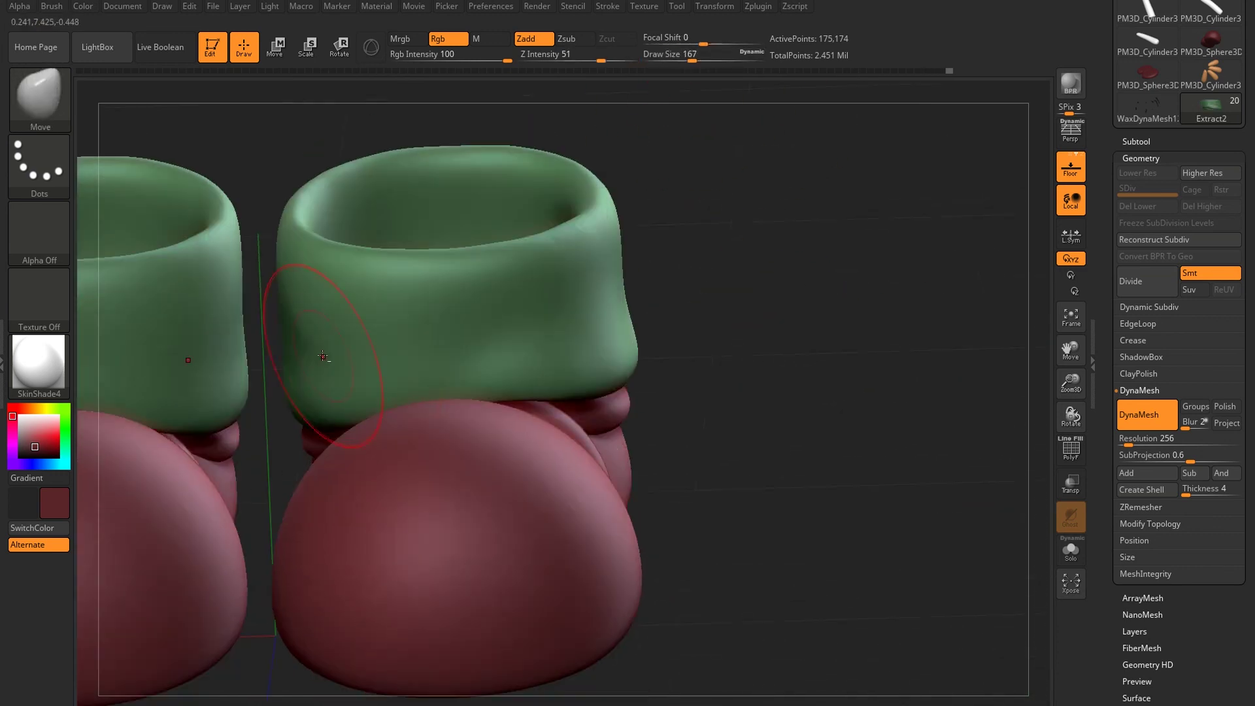
left_click(68, 105)
left_click(311, 106)
key("ctrl+shift+z")
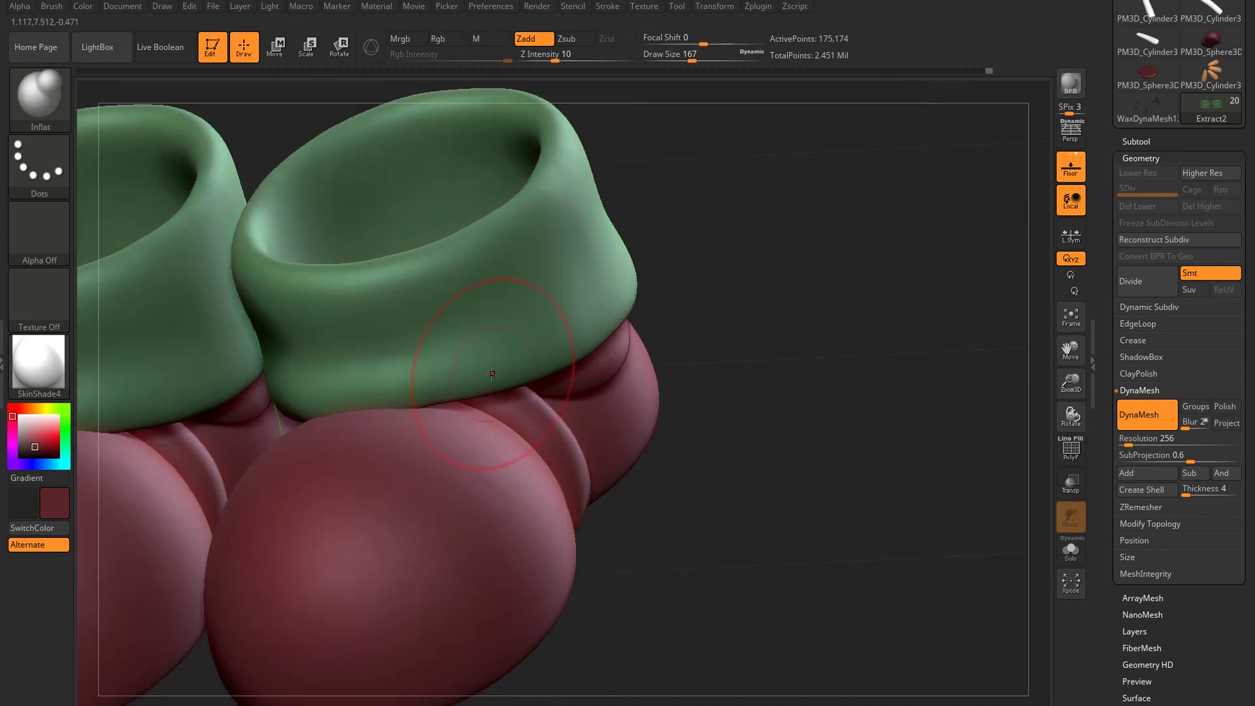
key("ctrl+shift+z")
key("ctrl+shift+z")
key("ctrl+shift+z")
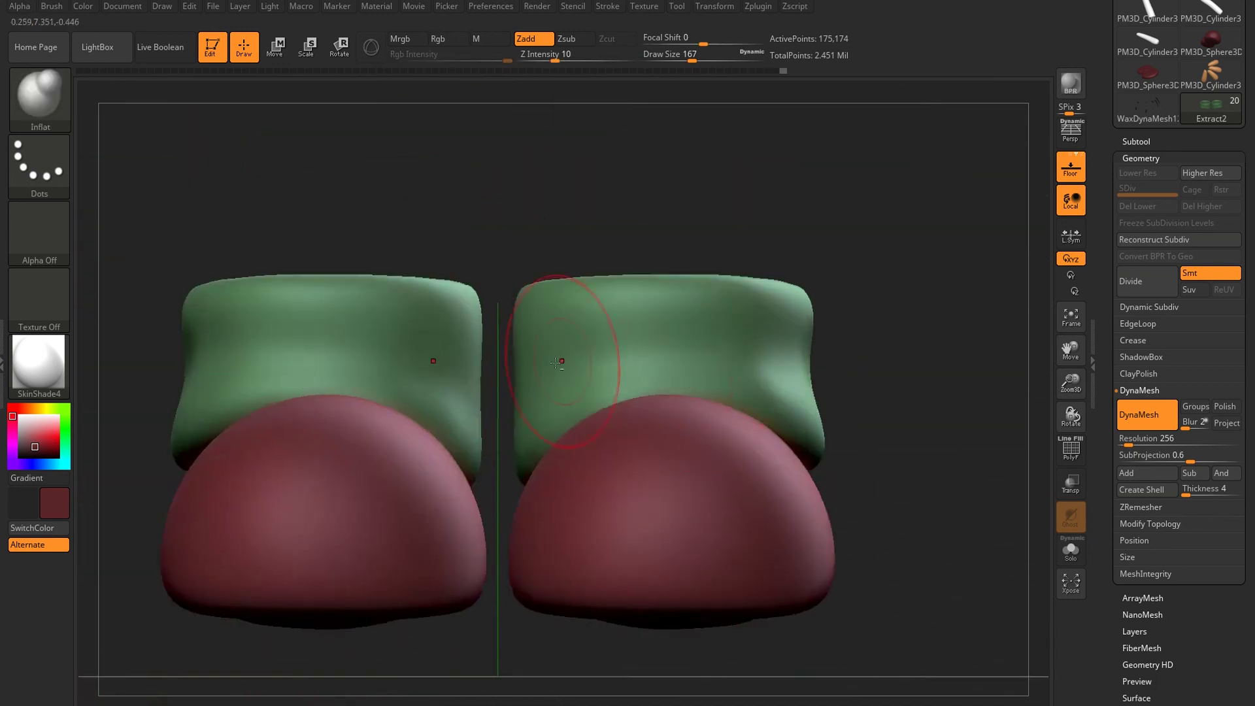
key("ctrl+shift+z")
key("ctrl+shift+z")
key("ctrl+shift+z")
key("ctrl+shift+z")
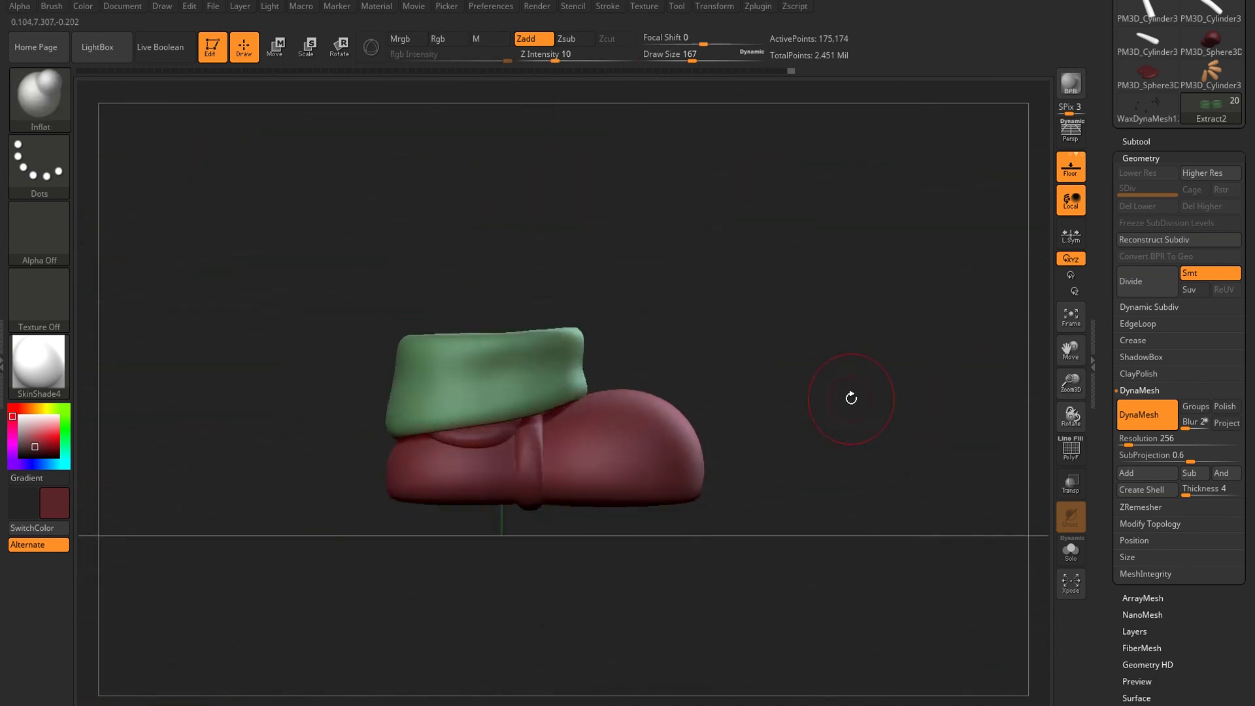
left_click(1152, 141)
key("ctrl+z")
key("ctrl+z")
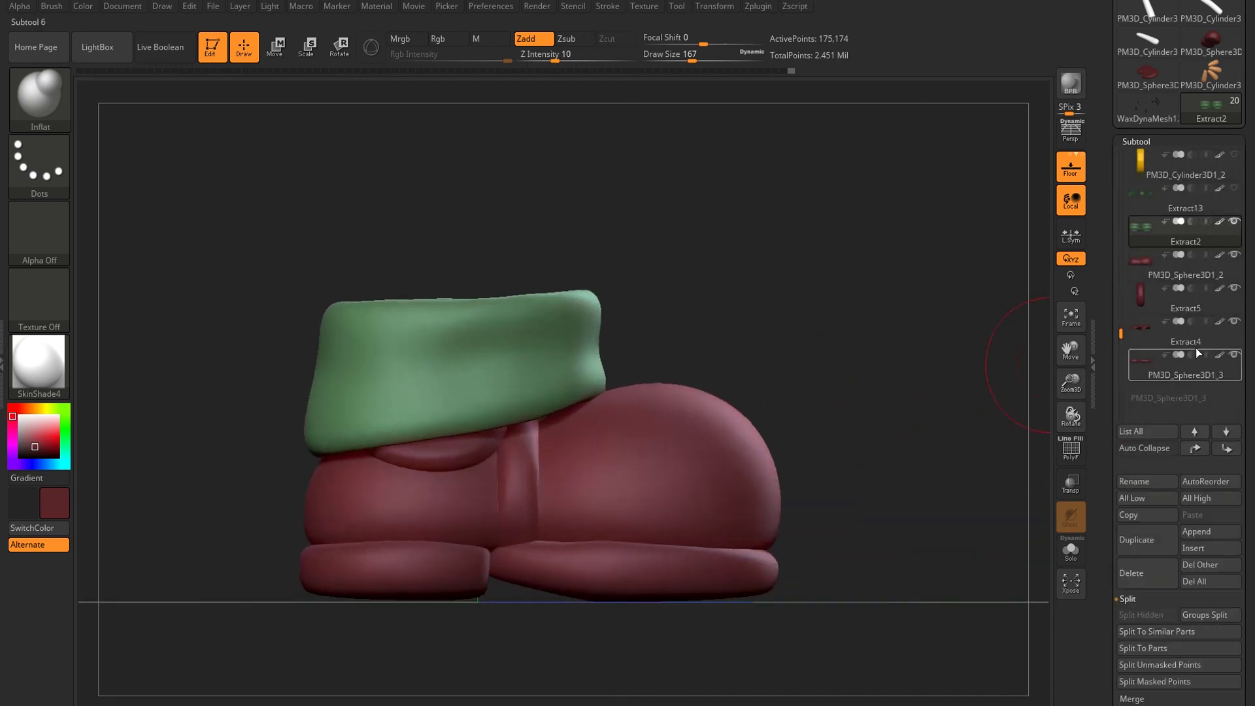
key("ctrl+z")
key("ctrl+z")
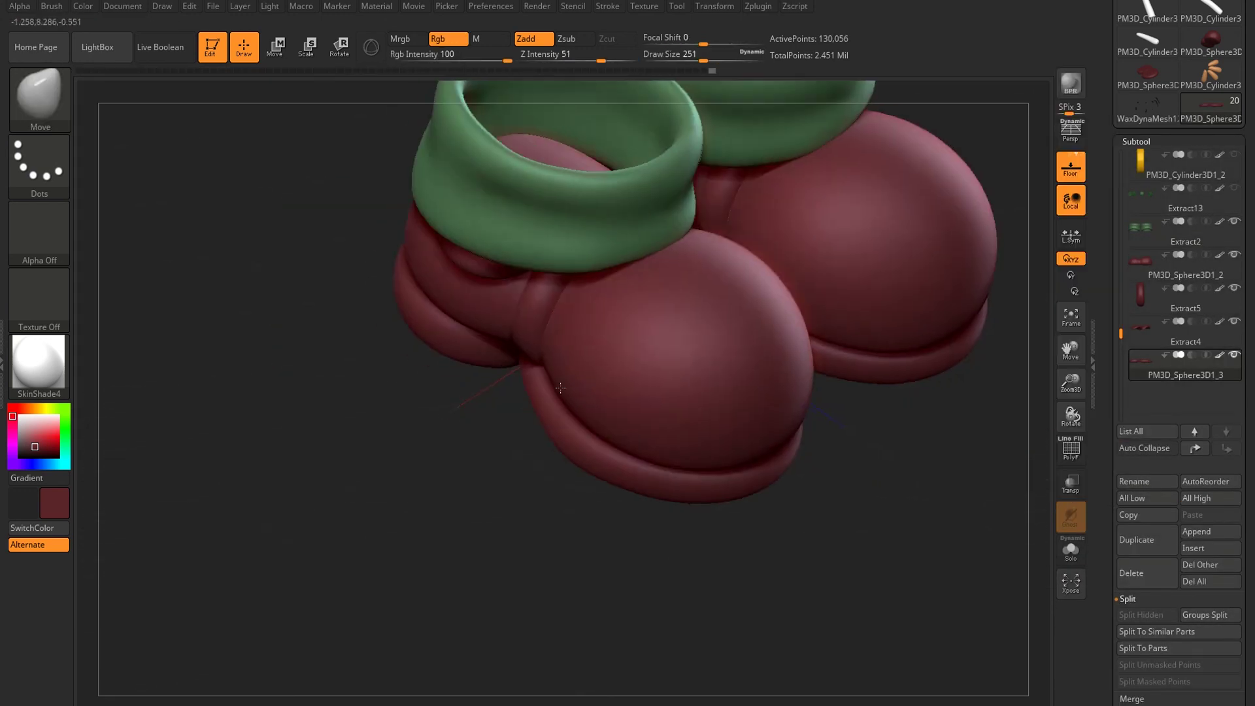
key("ctrl+z")
key("ctrl+z")
Smooth the trouser legs into the rolled cuffs with Transp/Ghost on, then view the character three-quarter.
key("ctrl+z")
key("ctrl+z")
key("ctrl+z")
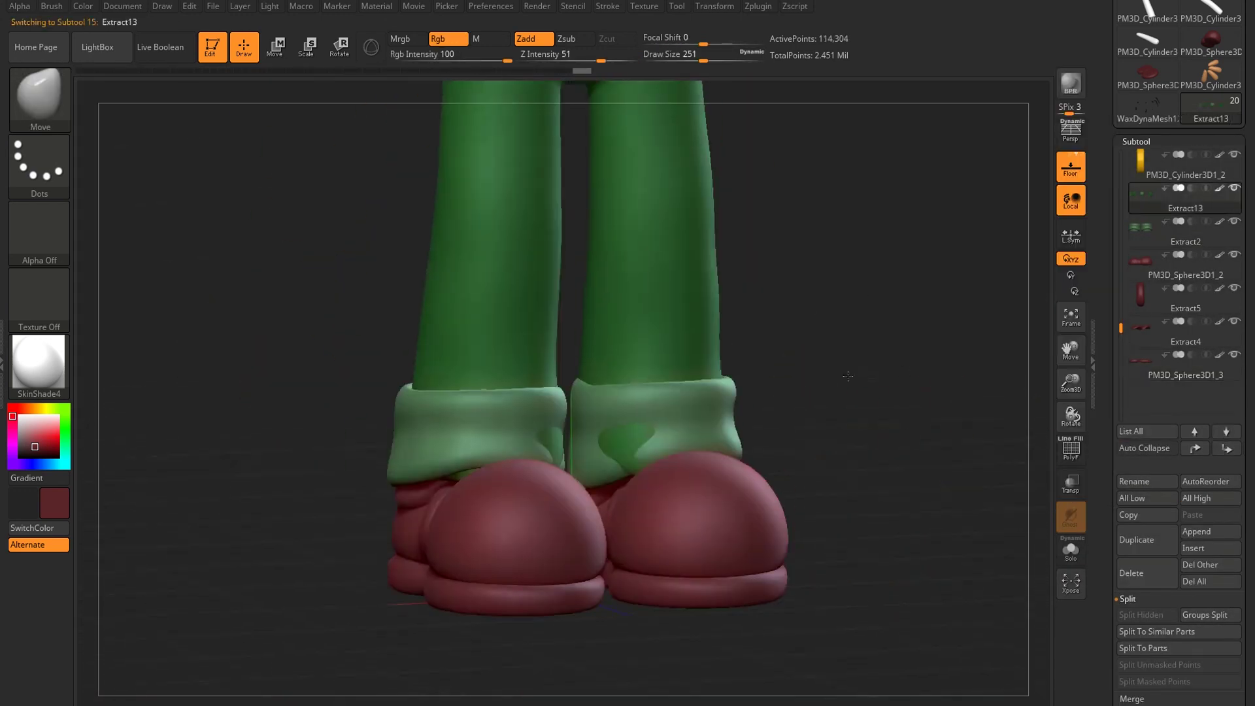
key("ctrl+z")
key("ctrl+z")
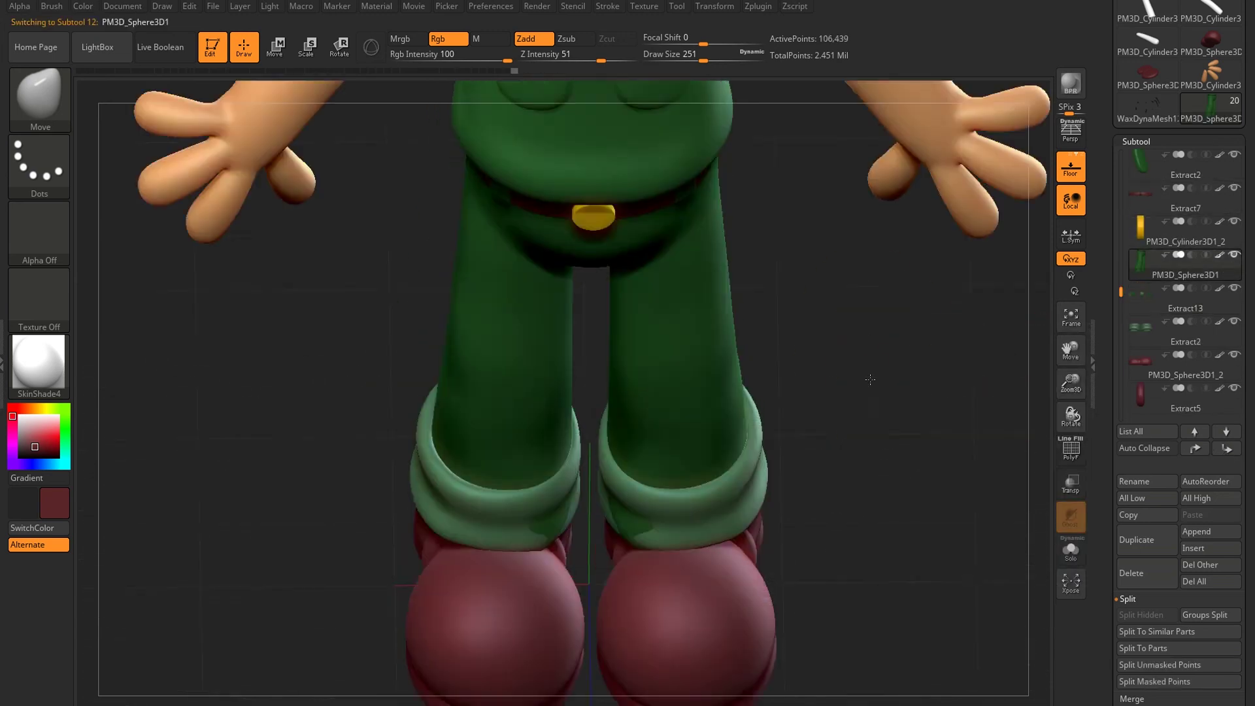
key("ctrl+z")
key("ctrl+z")
key("ctrl+shift+z")
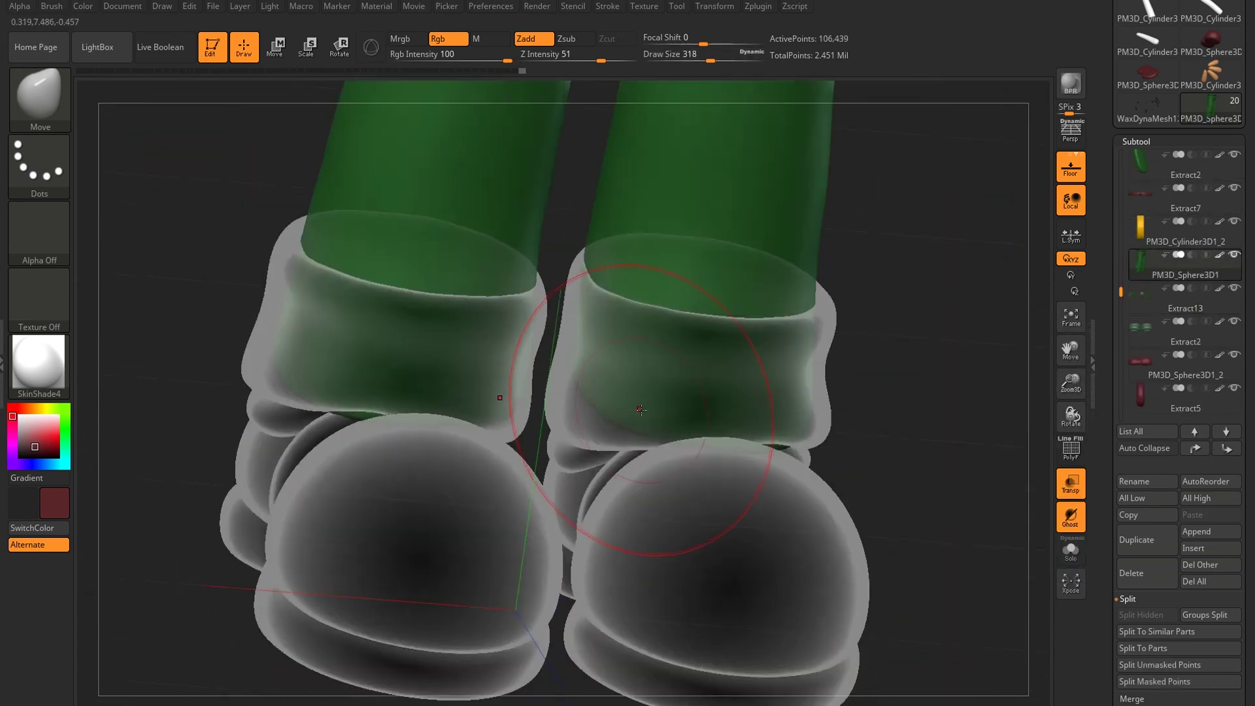
key("ctrl+shift+z")
key("ctrl+shift+z")
key("ctrl+shift+z")
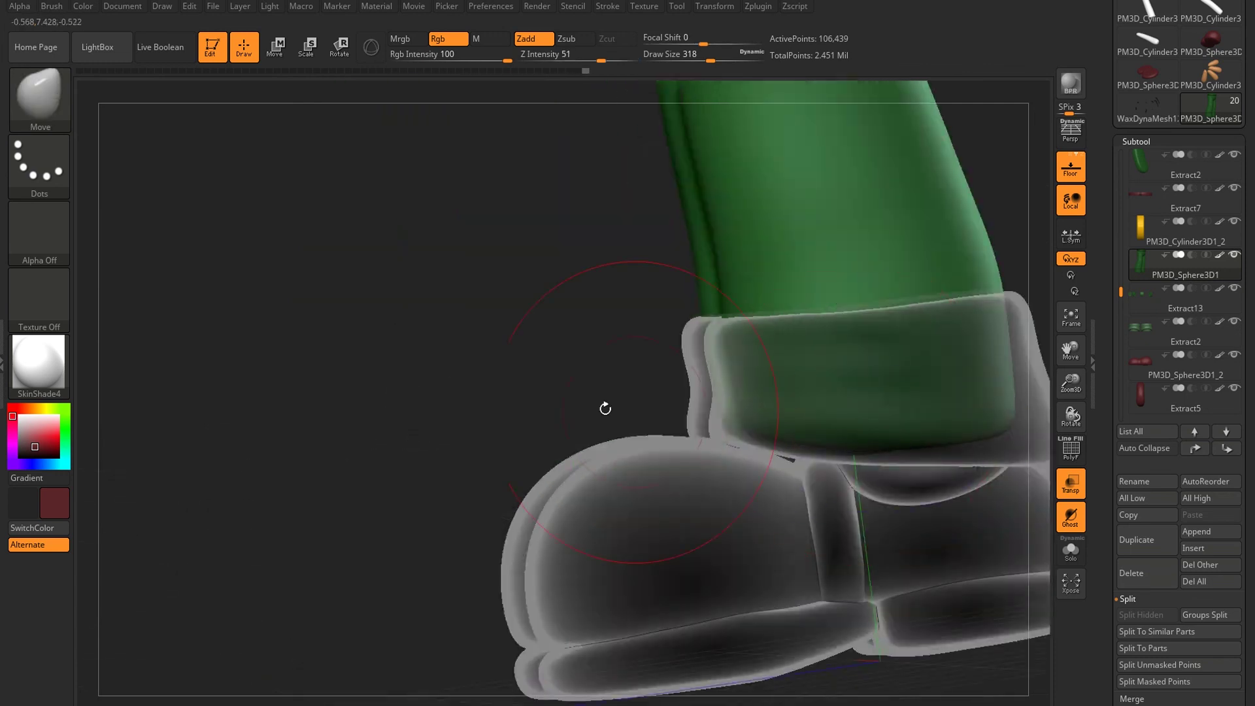
key("ctrl+shift+z")
key("ctrl+shift+z")
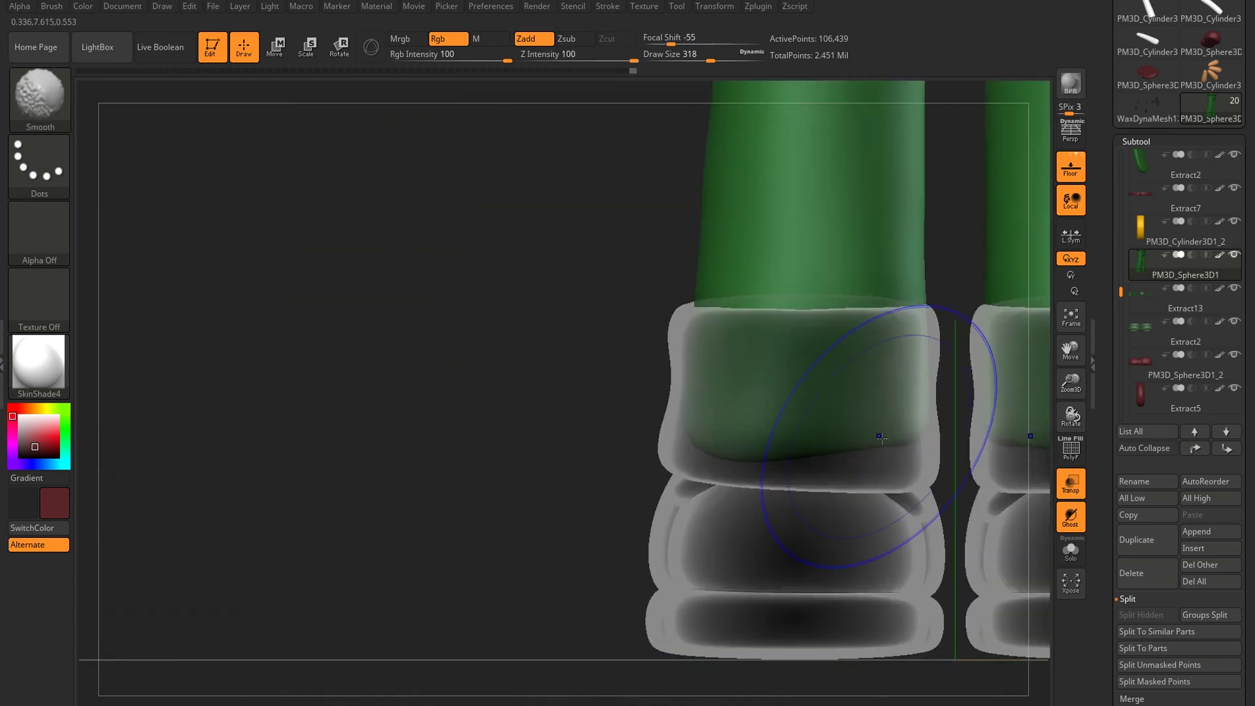
key("ctrl+shift+z")
key("ctrl+shift+z")
key("ctrl+shift+z")
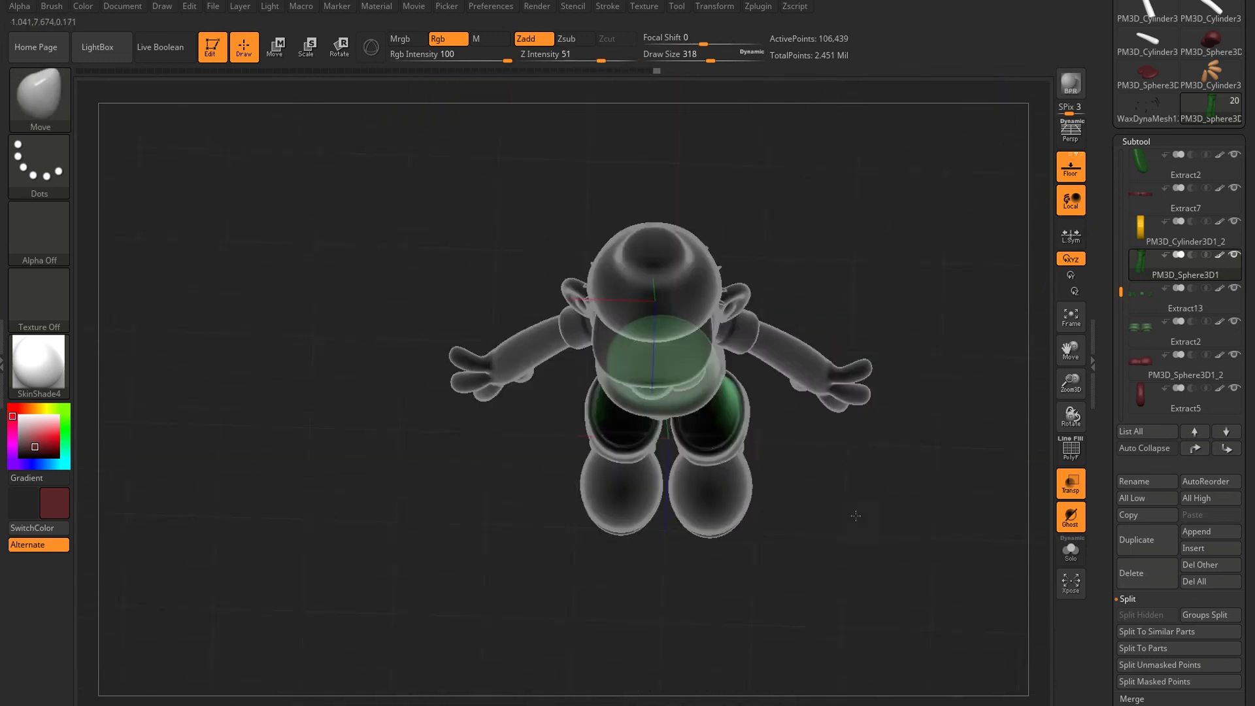
key("ctrl+shift+z")
left_click_drag(899, 371, 771, 357)
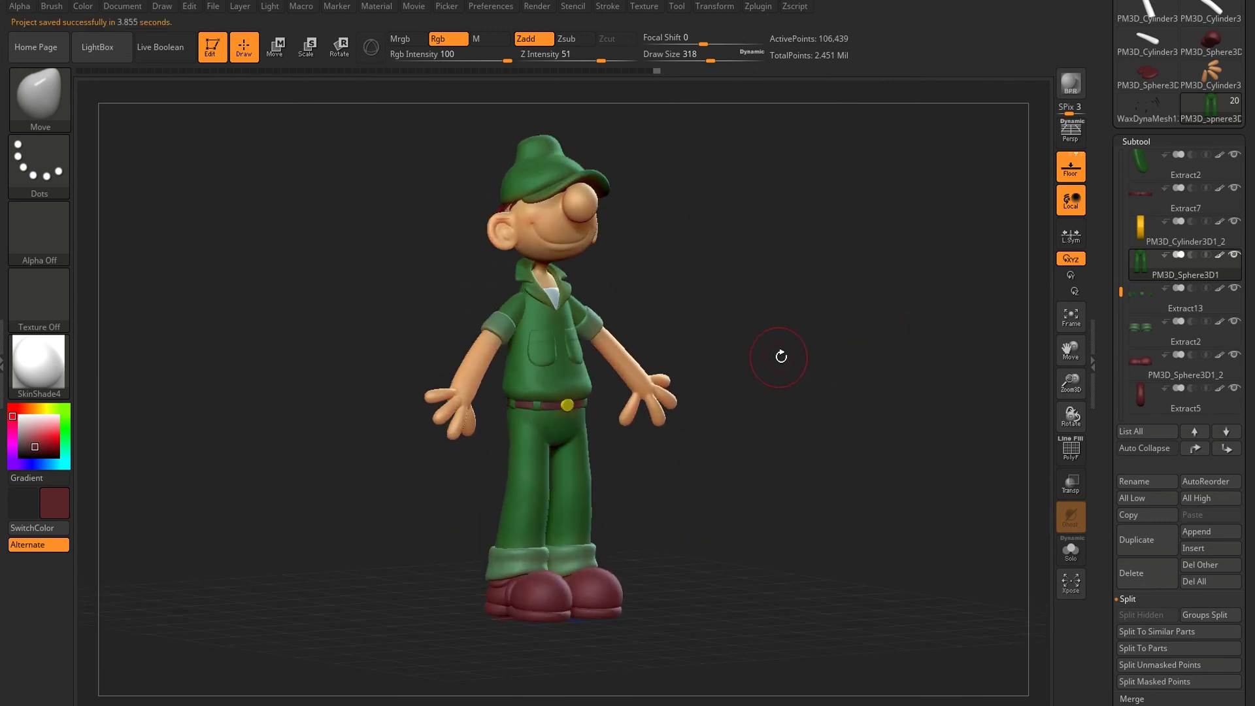
left_click_drag(822, 300, 756, 388)
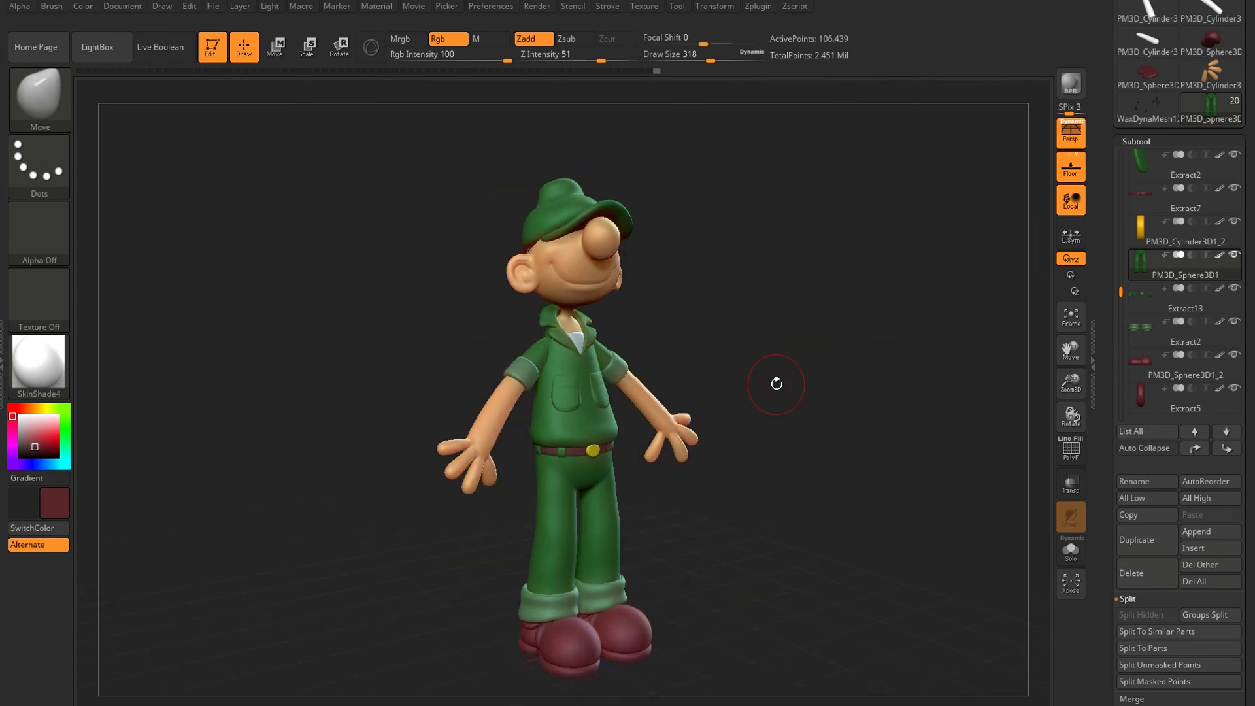